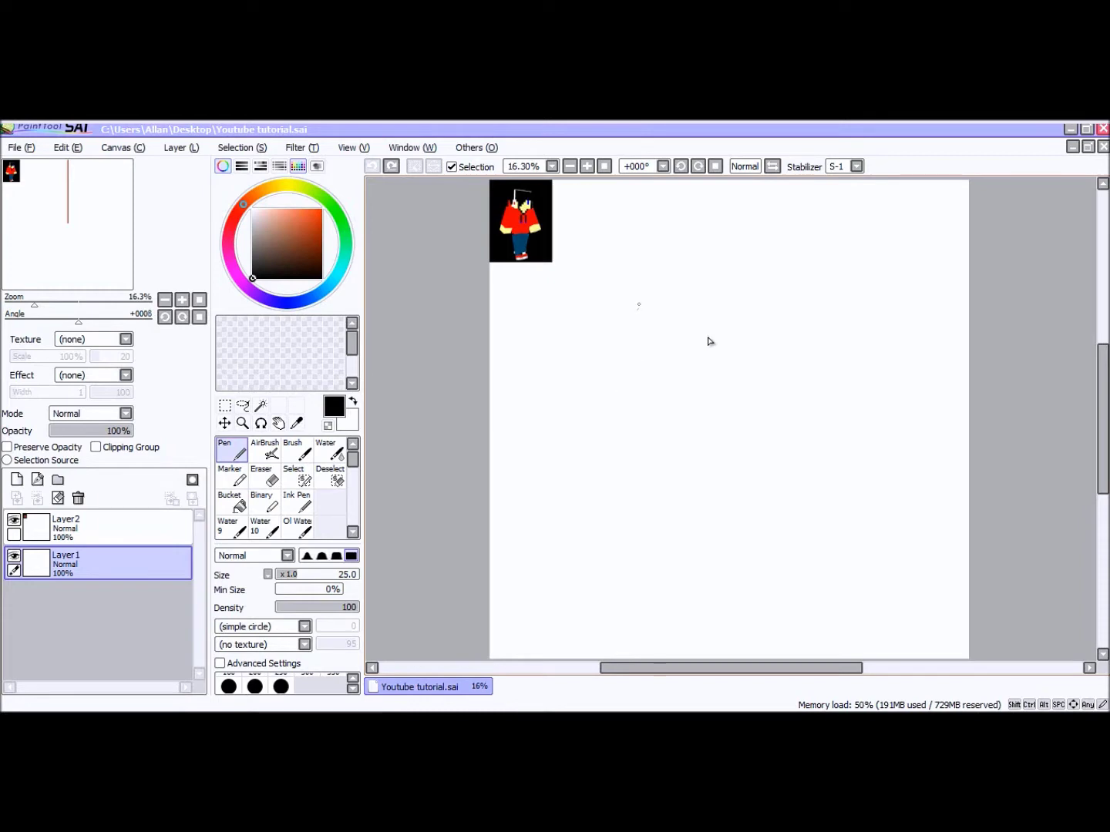
Try a pen sketch of a thumbs-up hand in the middle of the canvas and undo its strokes.
mouse_move(730, 354)
left_mouse_down()
mouse_move(686, 316)
mouse_move(686, 374)
mouse_move(721, 351)
left_mouse_up()
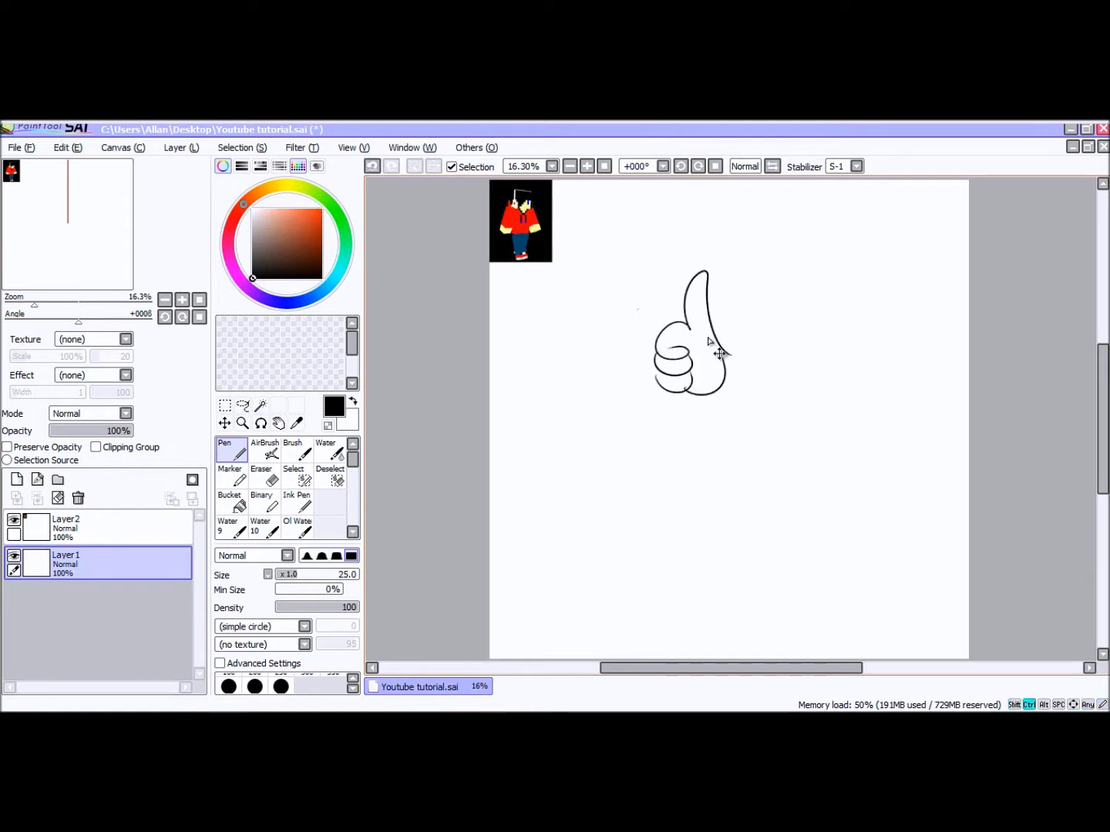
key("ctrl+z")
key("ctrl+z")
key("ctrl+z")
key("ctrl+z")
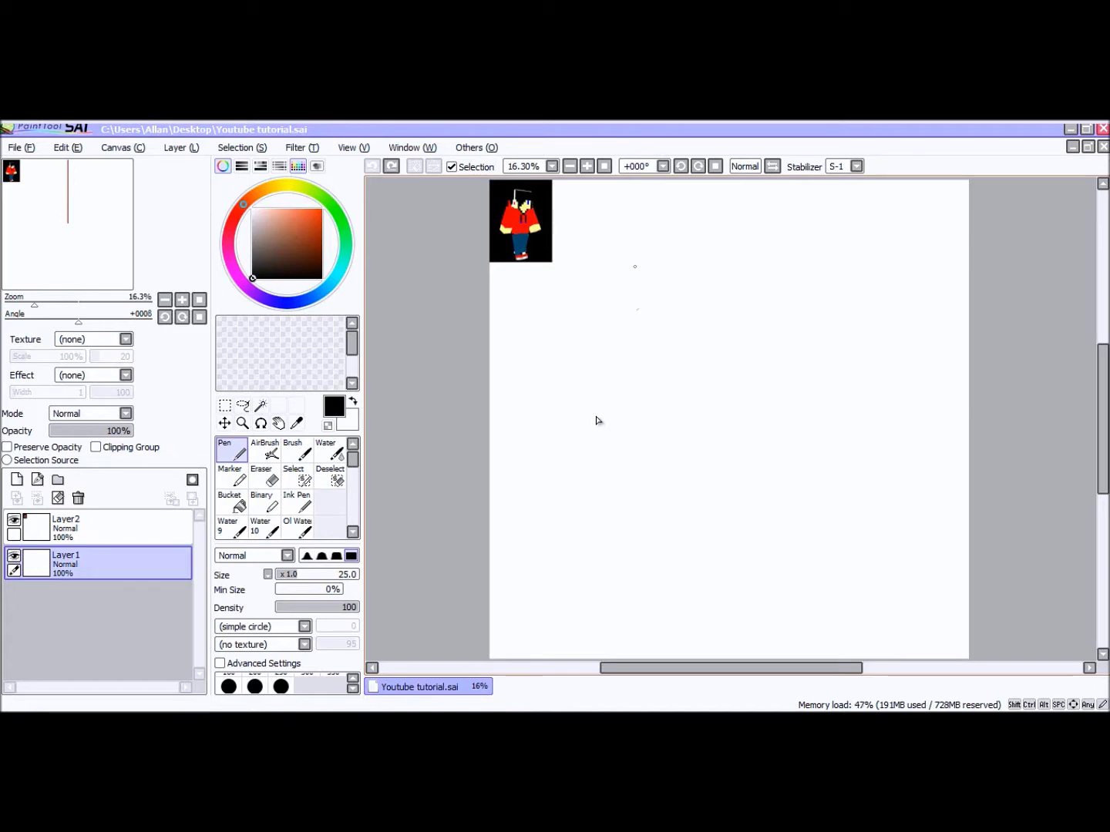
Try a large freehand arc around the reference picture, checking it with undo and redo before removing it.
mouse_move(475, 265)
left_mouse_down()
mouse_move(465, 270)
mouse_move(637, 180)
left_mouse_up()
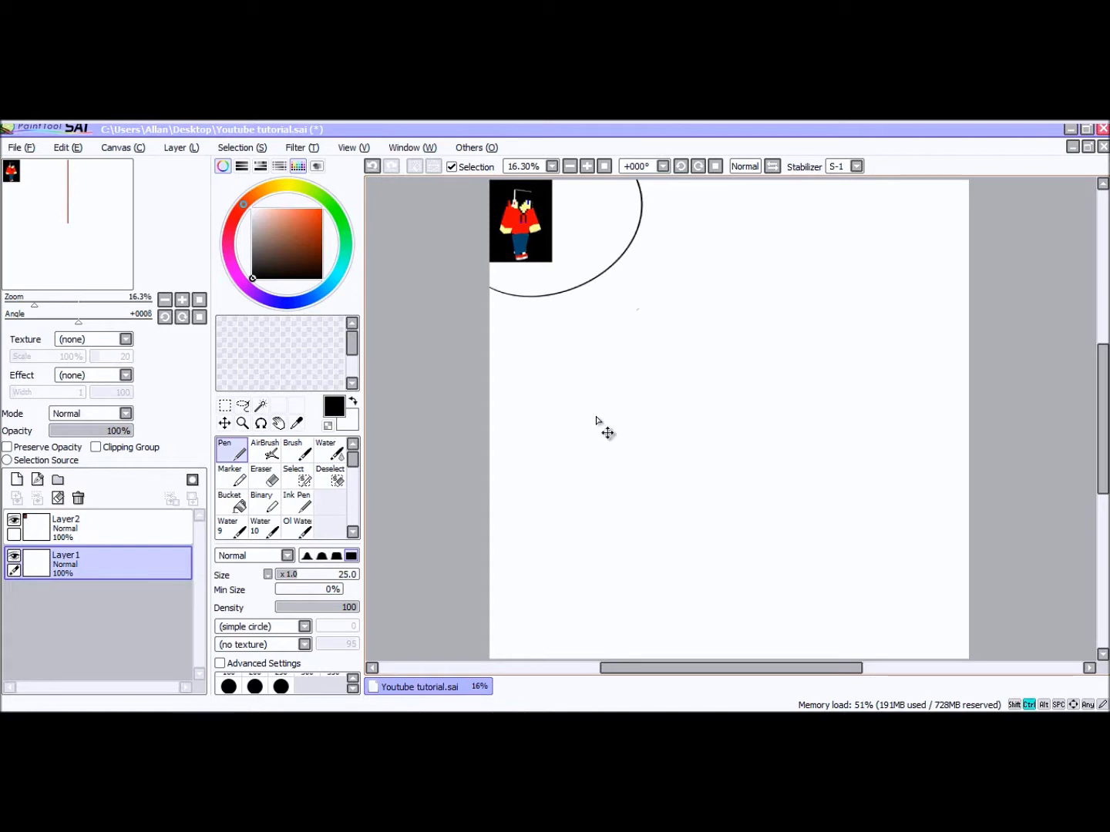
key("ctrl+z")
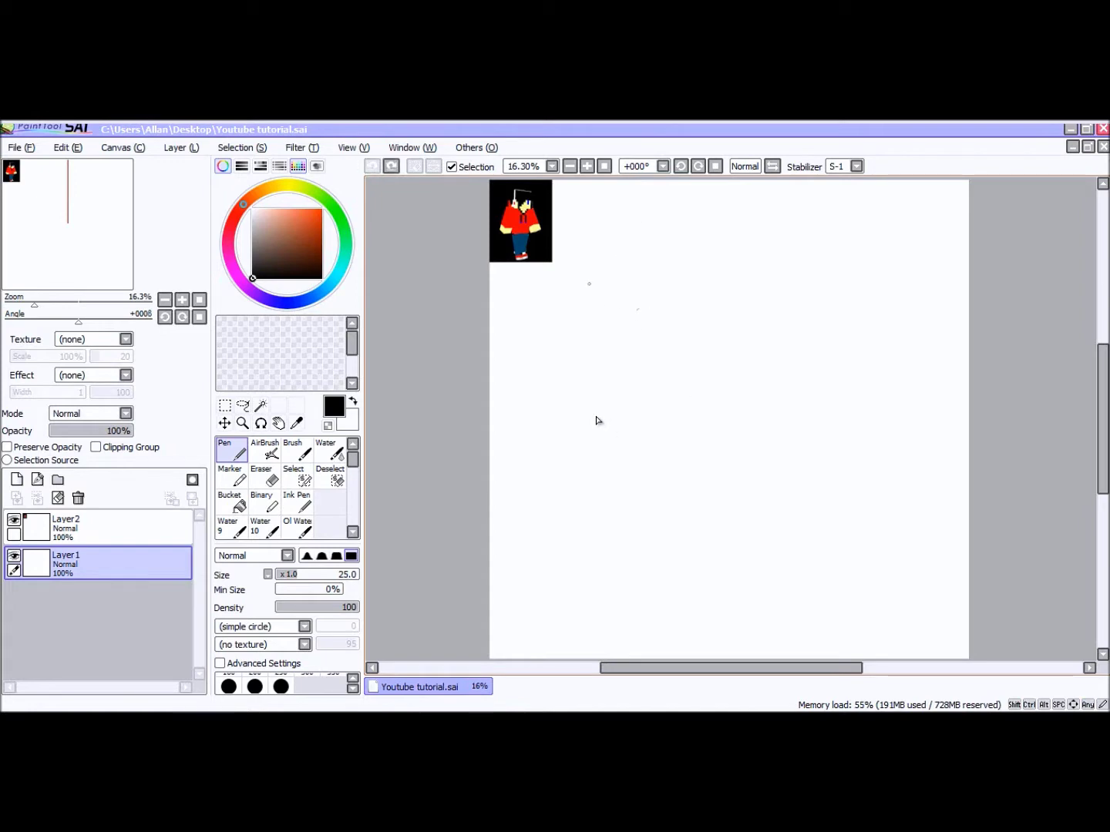
key("ctrl+y")
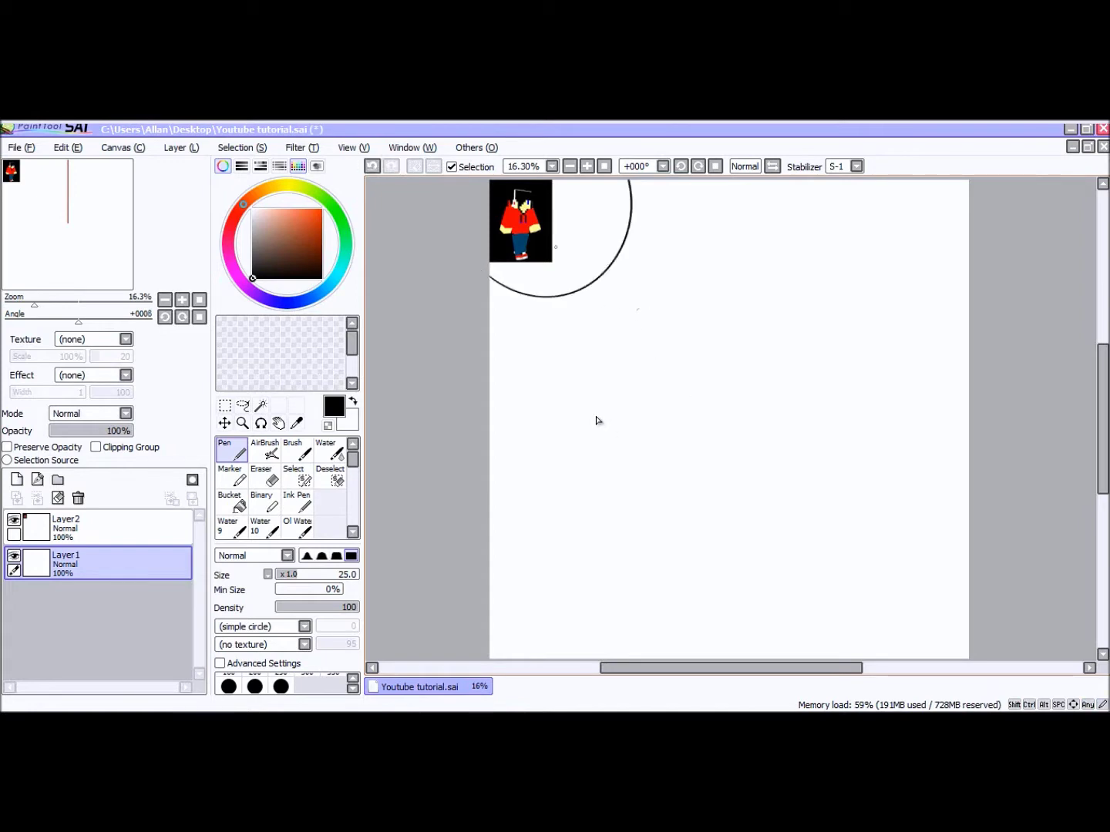
key("ctrl+z")
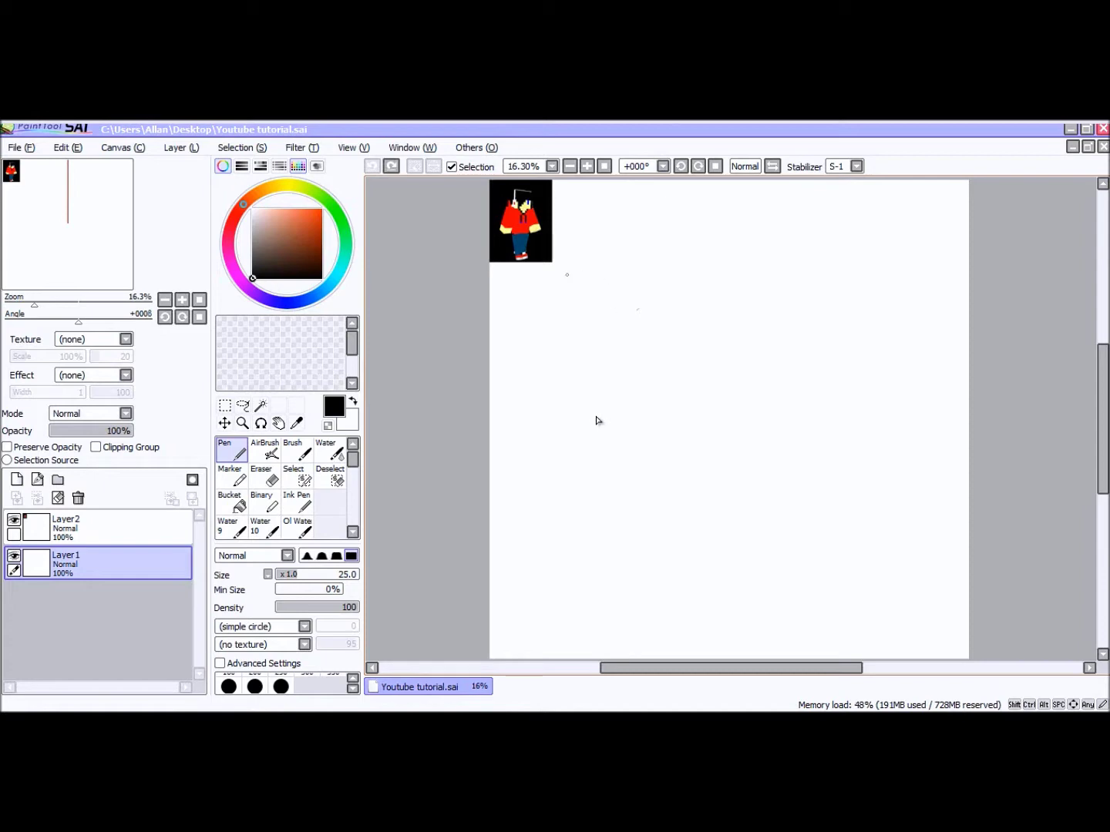
mouse_move(545, 296)
left_mouse_down()
mouse_move(628, 302)
mouse_move(612, 254)
left_mouse_up()
left_click_drag(611, 351, 644, 418)
mouse_move(687, 361)
left_mouse_down()
mouse_move(649, 370)
mouse_move(705, 391)
left_mouse_up()
mouse_move(691, 309)
left_mouse_down()
mouse_move(740, 347)
mouse_move(694, 411)
left_mouse_up()
left_click_drag(575, 483, 798, 363)
mouse_move(591, 505)
left_mouse_down()
mouse_move(745, 405)
mouse_move(845, 359)
left_mouse_up()
key("ctrl+z")
key("ctrl+z")
key("ctrl+z")
key("ctrl+z")
key("ctrl+z")
key("ctrl+z")
Handwrite "Gimp" on the canvas, with a second word starting with P beneath it.
mouse_move(567, 307)
left_mouse_down()
mouse_move(593, 346)
mouse_move(562, 334)
left_mouse_up()
mouse_move(593, 324)
left_mouse_down()
mouse_move(597, 337)
mouse_move(613, 337)
mouse_move(634, 312)
left_mouse_up()
left_click(583, 311)
mouse_move(634, 302)
left_mouse_down()
mouse_move(662, 353)
mouse_move(635, 319)
left_mouse_up()
left_click_drag(553, 395, 592, 452)
mouse_move(550, 387)
left_mouse_down()
mouse_move(587, 377)
mouse_move(575, 412)
left_mouse_up()
mouse_move(586, 369)
left_mouse_down()
mouse_move(621, 422)
mouse_move(649, 413)
left_mouse_up()
left_click_drag(660, 385, 684, 412)
mouse_move(649, 373)
left_mouse_down()
mouse_move(697, 350)
mouse_move(737, 389)
left_mouse_up()
Undo all the handwritten strokes until the canvas is blank apart from the reference picture.
key("ctrl+z")
key("ctrl+z")
key("ctrl+z")
key("ctrl+z")
key("ctrl+z")
key("ctrl+z")
key("ctrl+z")
key("ctrl+z")
key("ctrl+z")
key("ctrl+z")
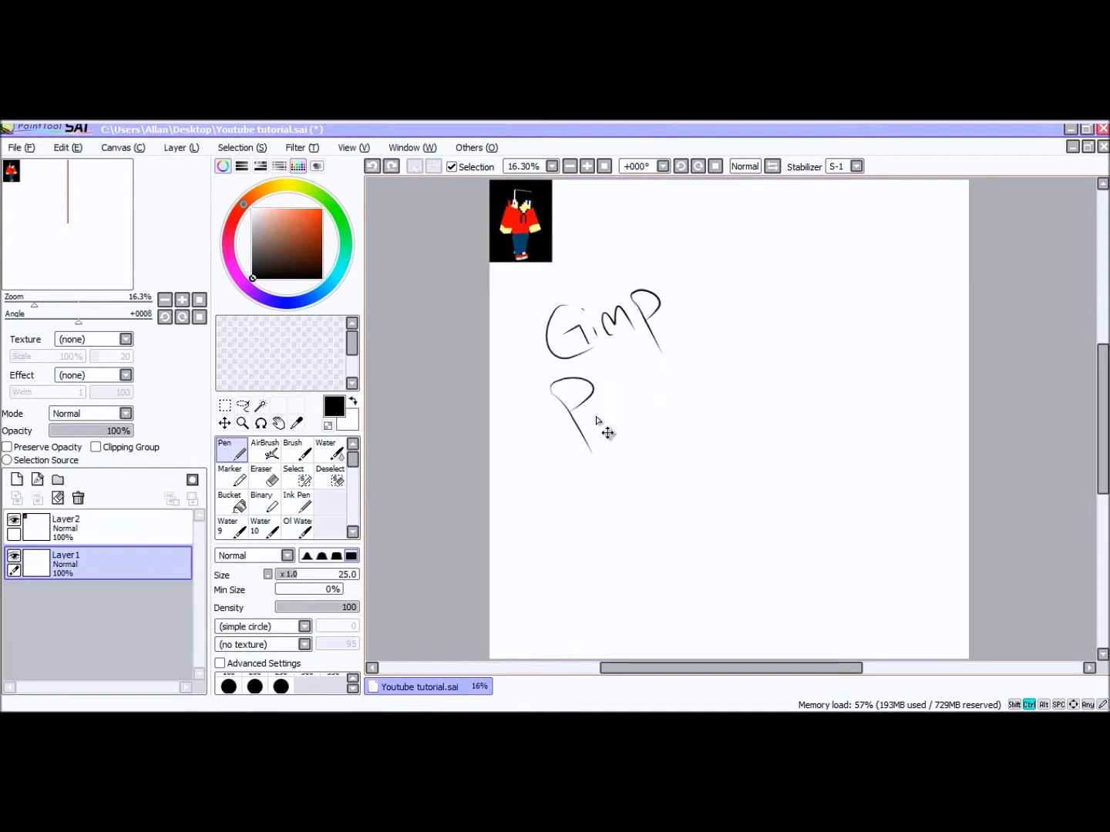
key("ctrl+z")
key("ctrl+z")
key("ctrl+z")
key("ctrl+z")
key("ctrl+z")
key("ctrl+z")
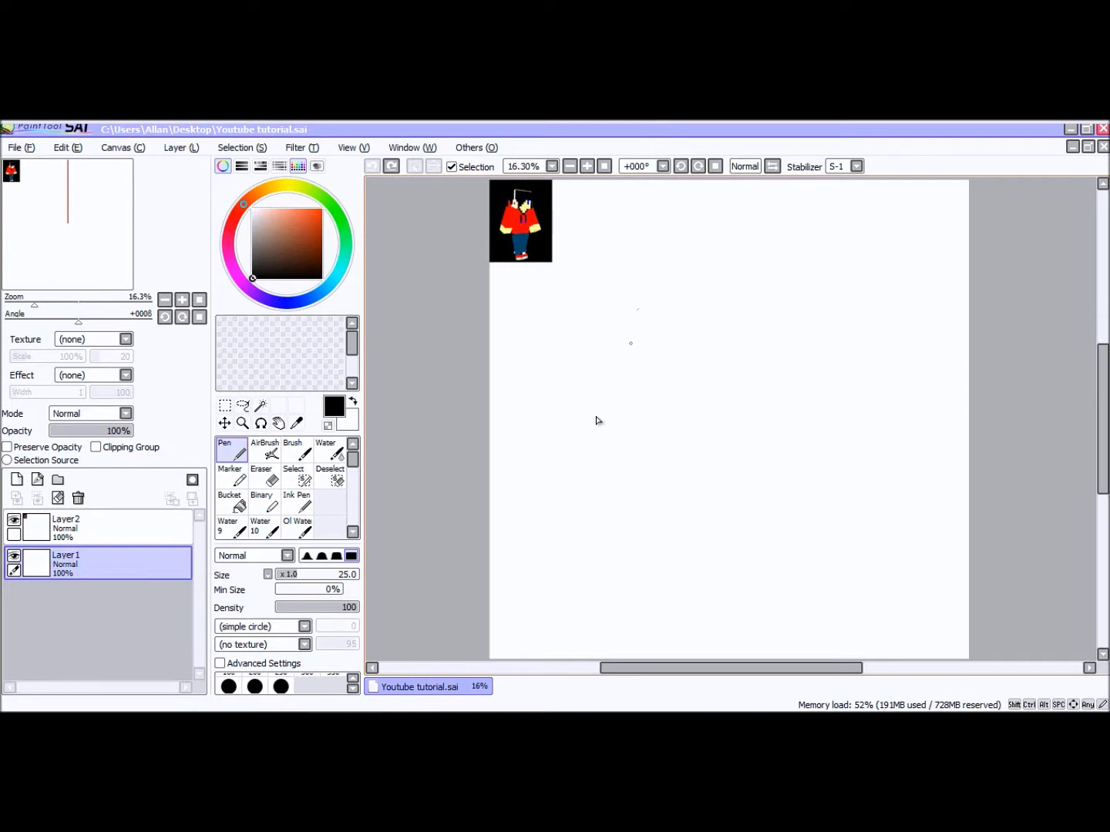
left_click_drag(352, 459, 352, 514)
mouse_move(617, 312)
left_mouse_down()
mouse_move(595, 380)
mouse_move(674, 416)
mouse_move(686, 467)
left_mouse_up()
key("ctrl+z")
left_click_drag(600, 431, 706, 539)
key("ctrl+z")
mouse_move(642, 342)
left_mouse_down()
mouse_move(693, 457)
mouse_move(678, 312)
left_mouse_up()
key("ctrl+z")
left_click_drag(597, 293, 669, 388)
key("ctrl+z")
left_click_drag(784, 238, 794, 302)
key("ctrl+z")
Sketch a small rough figure with a square head, a line for the body and simple limbs.
mouse_move(779, 238)
left_mouse_down()
mouse_move(787, 259)
mouse_move(837, 229)
left_mouse_up()
mouse_move(836, 229)
left_mouse_down()
mouse_move(836, 284)
mouse_move(834, 227)
mouse_move(831, 290)
mouse_move(794, 293)
mouse_move(842, 286)
mouse_move(822, 313)
mouse_move(831, 368)
left_mouse_up()
mouse_move(814, 285)
left_mouse_down()
mouse_move(836, 379)
mouse_move(819, 310)
mouse_move(827, 393)
left_mouse_up()
mouse_move(808, 334)
left_mouse_down()
mouse_move(825, 350)
mouse_move(816, 389)
mouse_move(815, 374)
mouse_move(832, 414)
left_mouse_up()
mouse_move(819, 295)
left_mouse_down()
mouse_move(801, 319)
mouse_move(849, 357)
left_mouse_up()
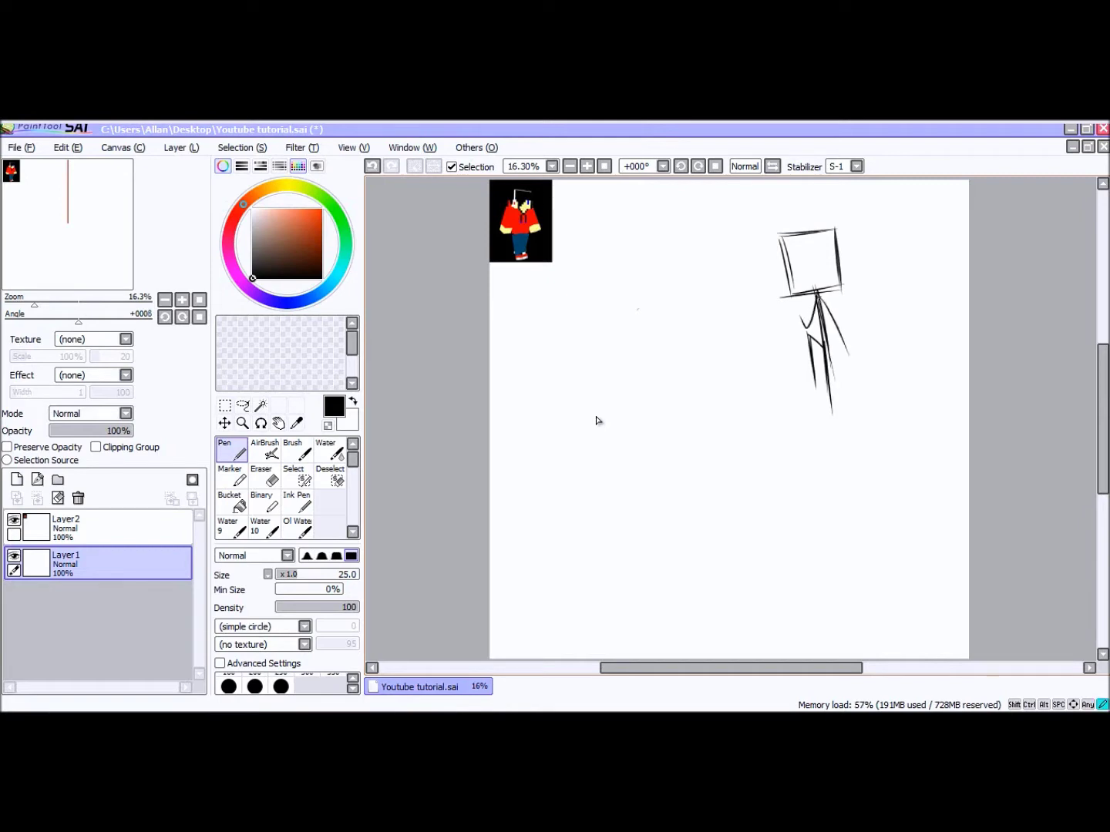
Undo every stroke of the rough square-headed figure.
key("ctrl+z")
key("ctrl+z")
key("ctrl+z")
key("ctrl+z")
key("ctrl+z")
key("ctrl+z")
key("ctrl+z")
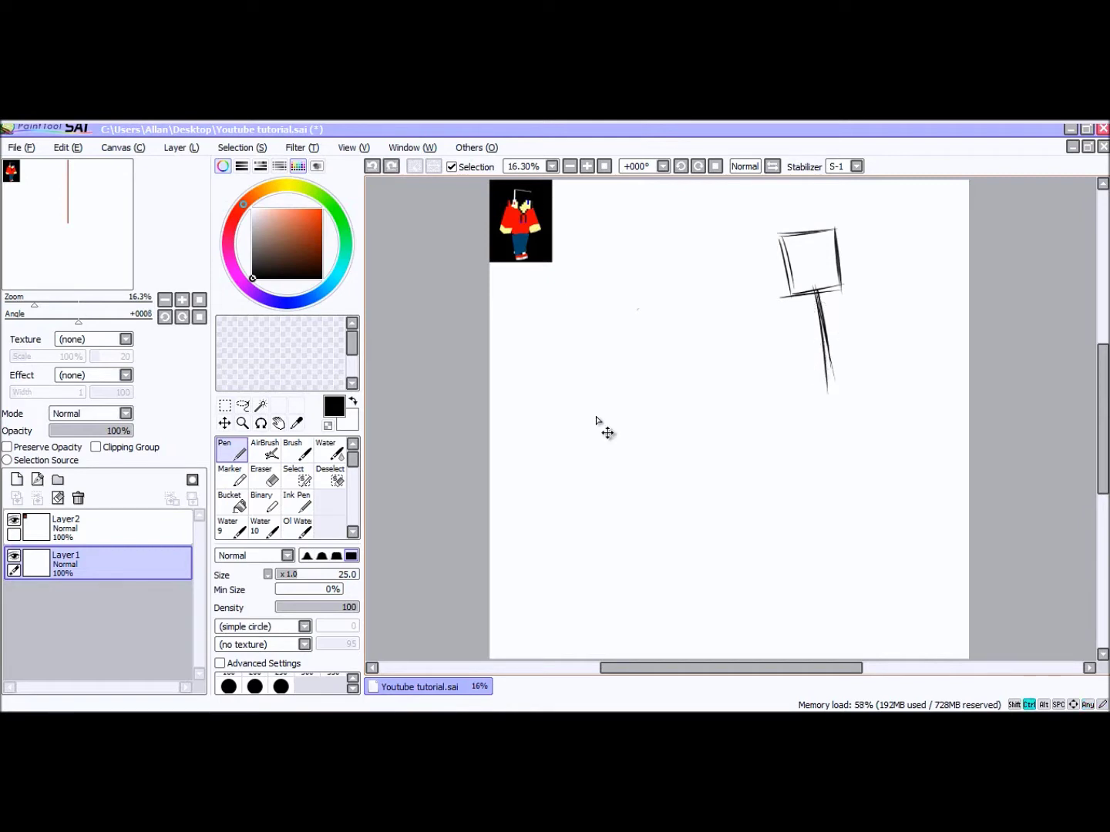
key("ctrl+z")
key("ctrl+z")
key("ctrl+z")
key("ctrl+z")
key("ctrl+z")
key("ctrl+z")
key("ctrl+z")
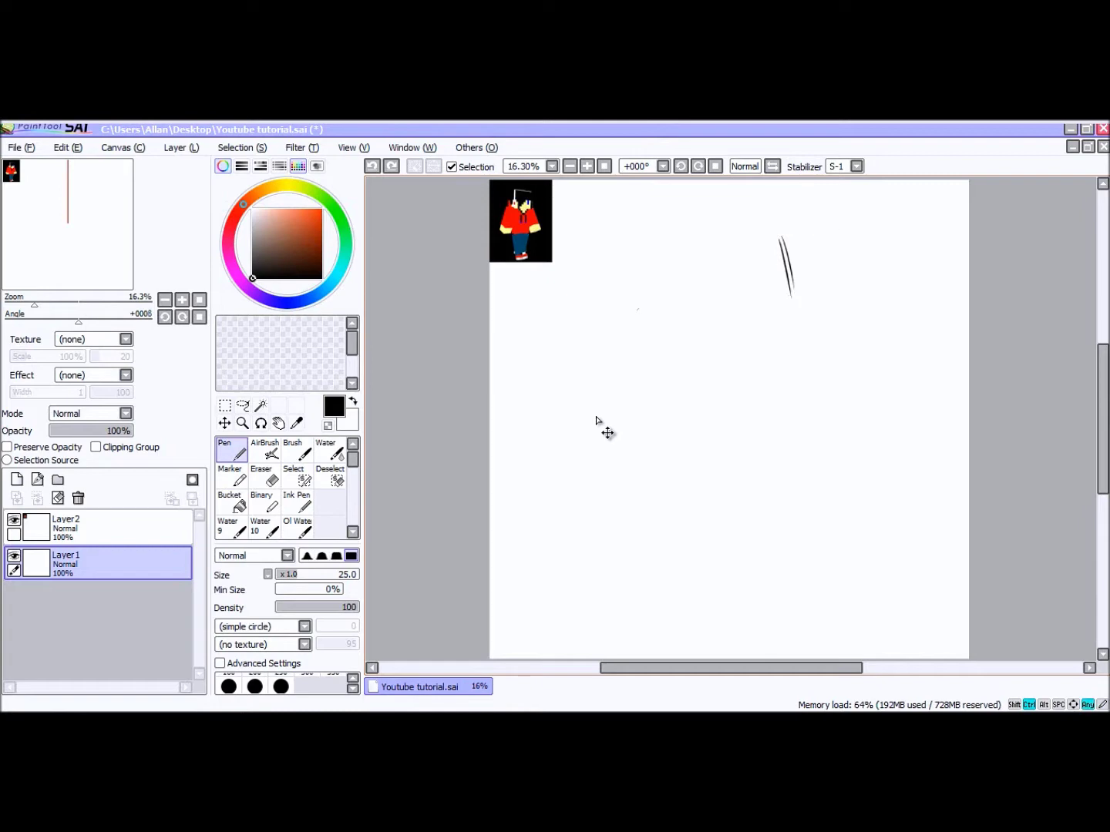
key("ctrl+z")
key("ctrl+z")
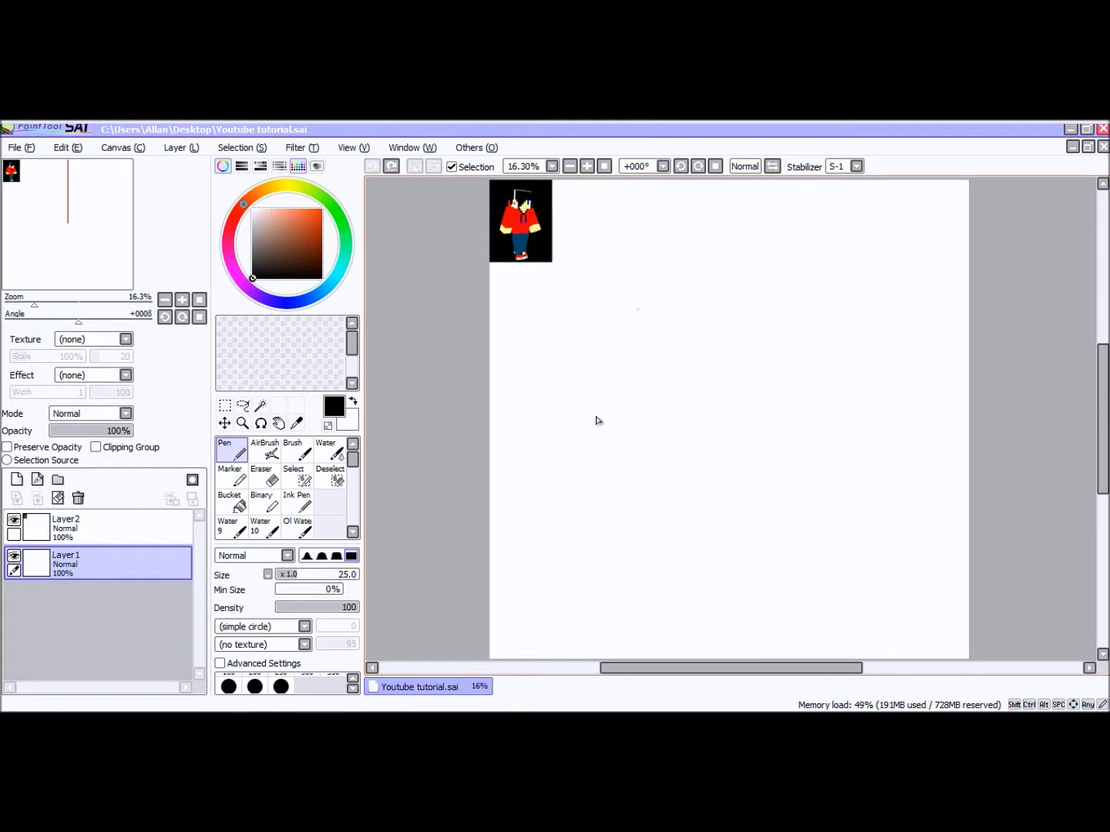
Try a first tilted square for the character's head and undo its strokes.
scroll(596, 420, "down", 1)
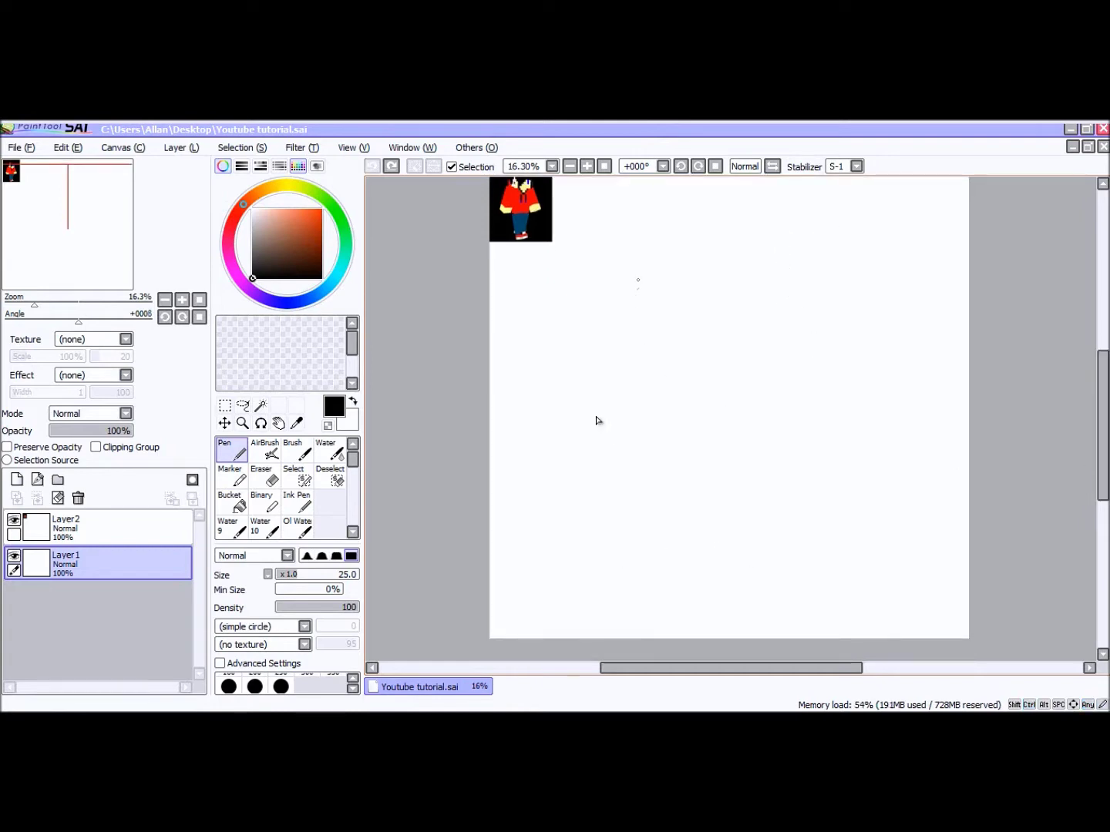
scroll(595, 419, "up", 1)
left_click_drag(645, 334, 651, 399)
key("ctrl+z")
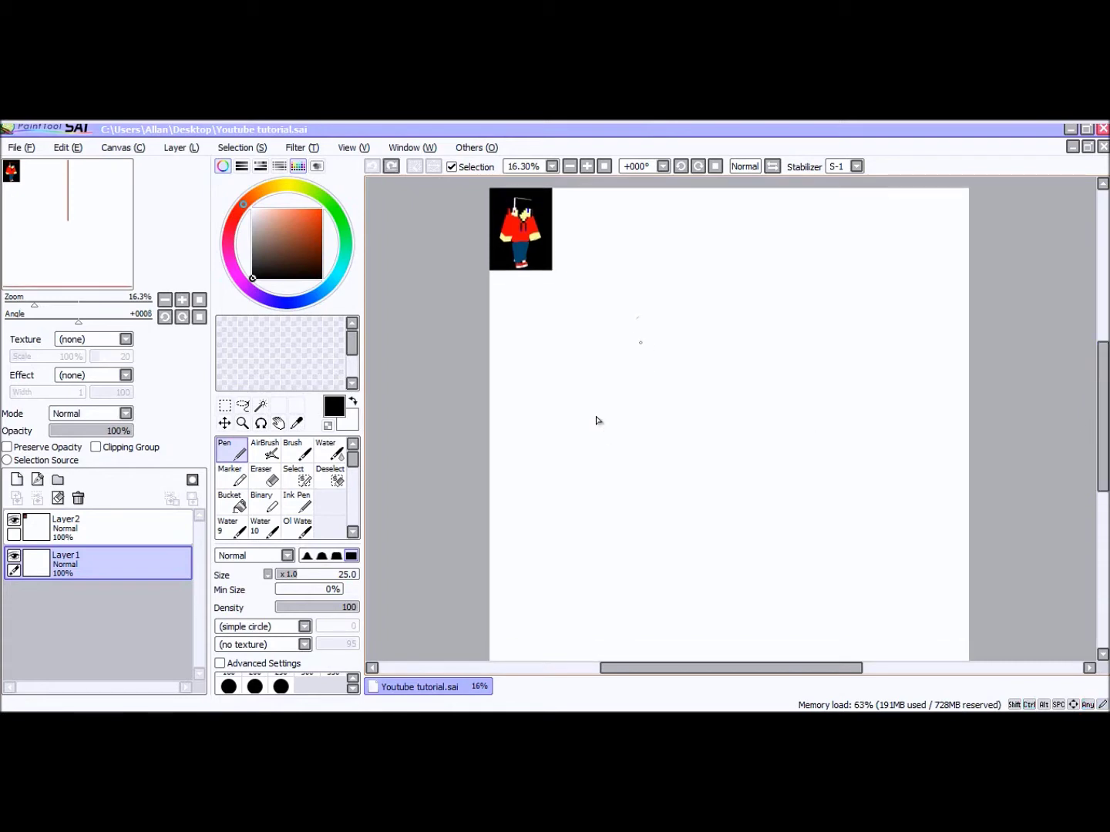
mouse_move(632, 322)
left_mouse_down()
mouse_move(651, 392)
mouse_move(661, 311)
mouse_move(697, 300)
left_mouse_up()
left_click_drag(697, 295, 711, 376)
left_click_drag(635, 393, 720, 368)
key("ctrl+z")
key("ctrl+z")
key("ctrl+z")
key("ctrl+z")
Sketch the character's head as a tilted cube, with a square front face and a narrow side face.
left_click_drag(625, 316, 638, 379)
mouse_move(624, 321)
left_mouse_down()
mouse_move(703, 302)
mouse_move(710, 370)
left_mouse_up()
left_click_drag(698, 303, 710, 383)
mouse_move(640, 388)
left_mouse_down()
mouse_move(719, 378)
mouse_move(701, 381)
left_mouse_up()
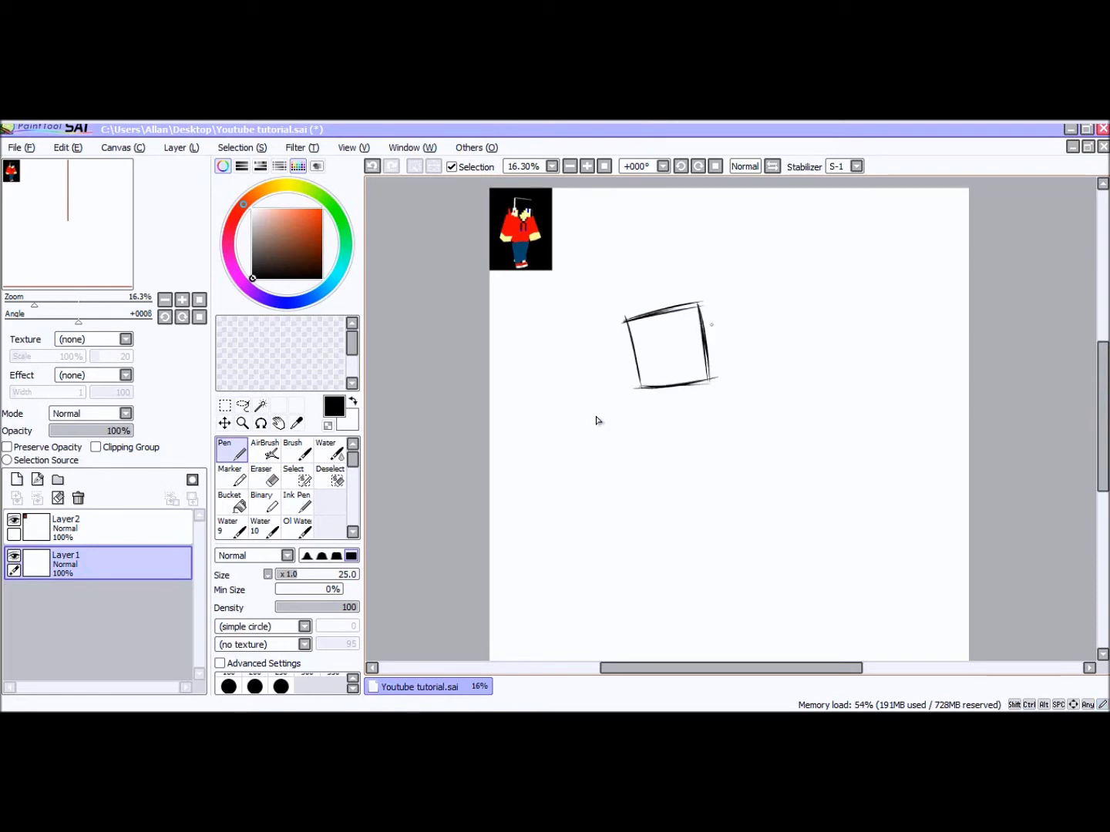
mouse_move(697, 303)
left_mouse_down()
mouse_move(718, 319)
mouse_move(730, 367)
left_mouse_up()
key("ctrl+z")
left_click_drag(718, 310, 732, 375)
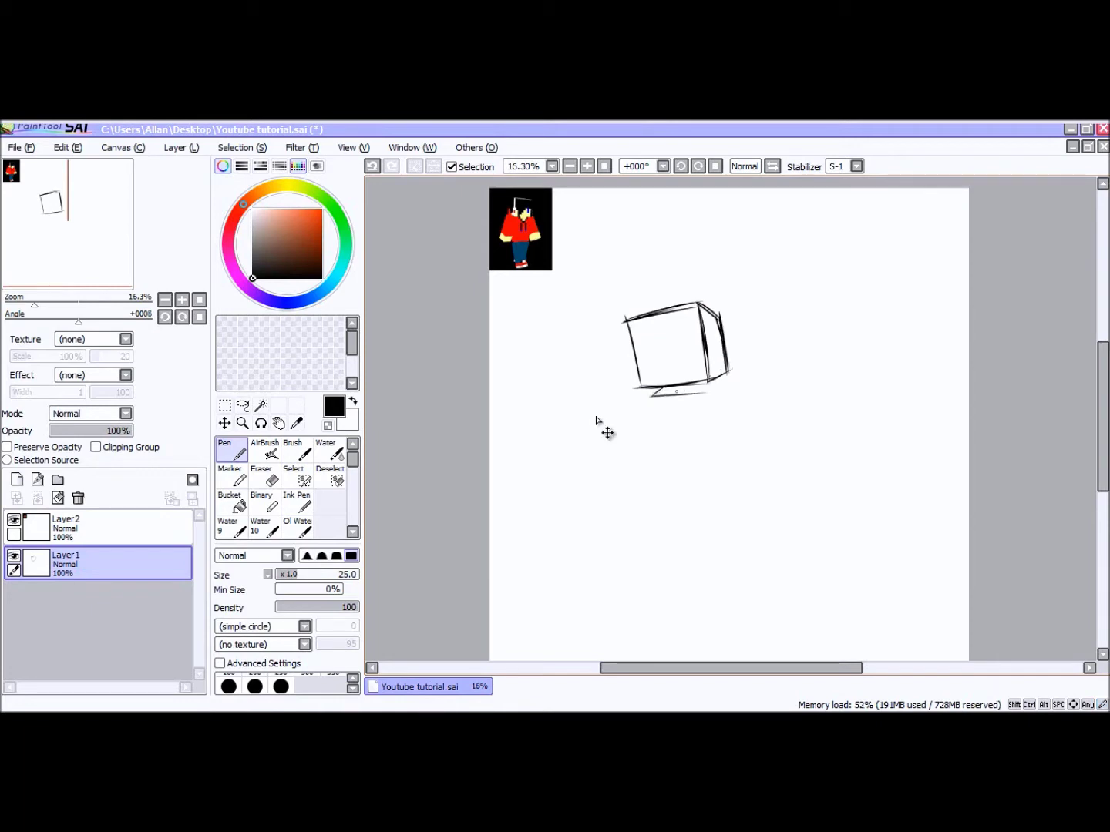
Sketch a curved box-shaped torso under the head, with a front face, a narrow side face and a bottom edge.
mouse_move(651, 396)
left_mouse_down()
mouse_move(726, 384)
mouse_move(675, 458)
left_mouse_up()
left_click_drag(652, 396, 664, 444)
left_click_drag(717, 392, 729, 472)
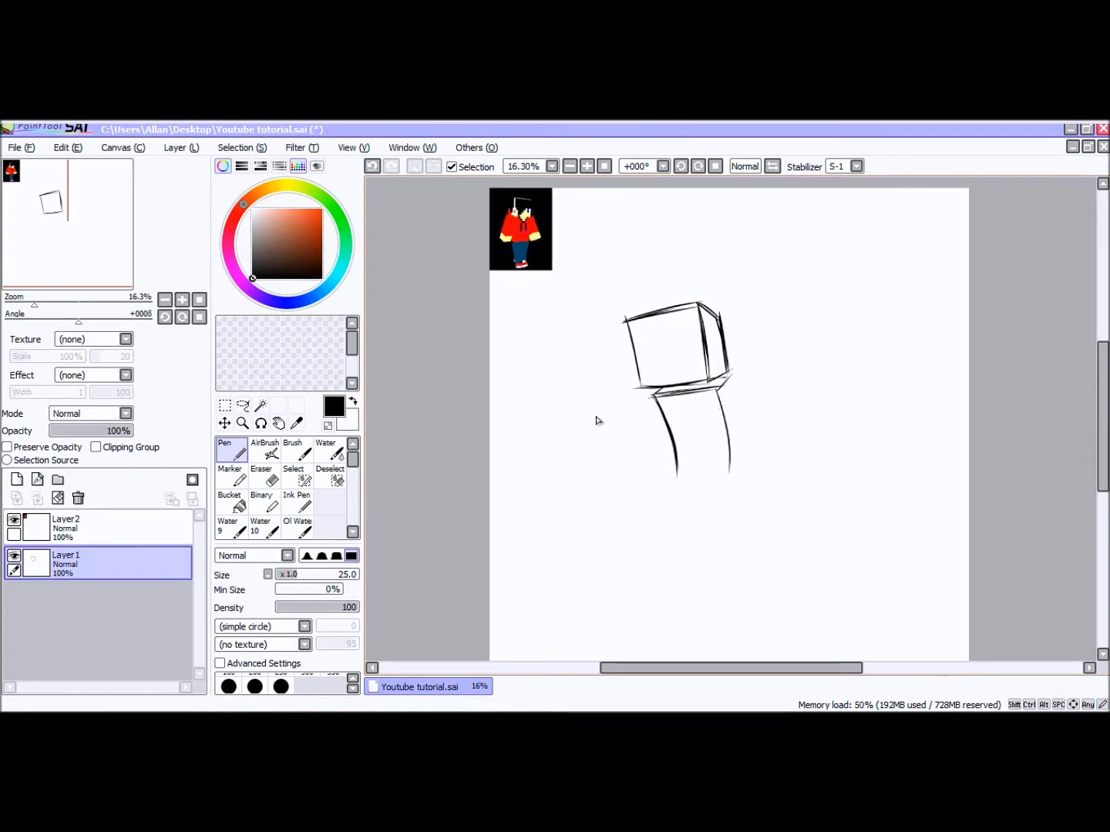
left_click_drag(725, 378, 743, 464)
left_click_drag(669, 476, 739, 465)
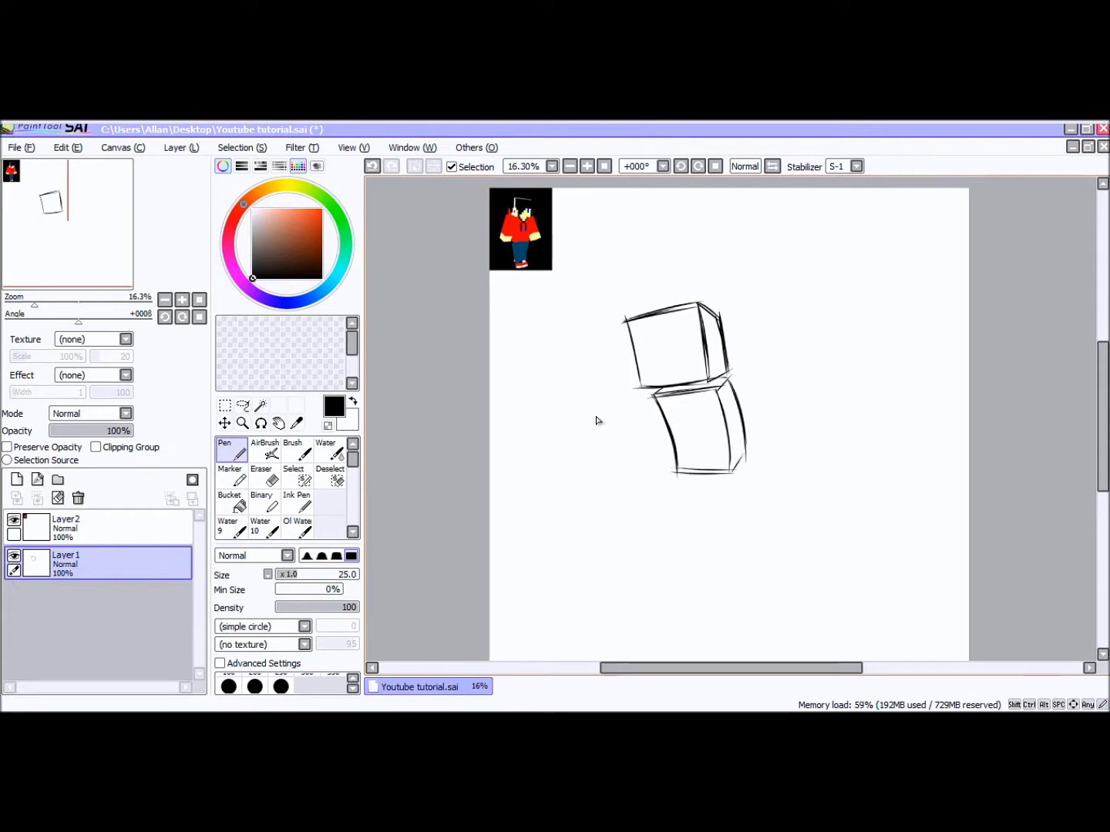
Sketch the arm with a blocky hand left of the torso and start the bent leg's outer outline below it.
mouse_move(659, 400)
left_mouse_down()
mouse_move(649, 447)
mouse_move(633, 456)
mouse_move(664, 455)
mouse_move(678, 479)
mouse_move(651, 520)
mouse_move(672, 580)
left_mouse_up()
key("ctrl+z")
key("ctrl+z")
key("ctrl+z")
left_click_drag(652, 528, 675, 577)
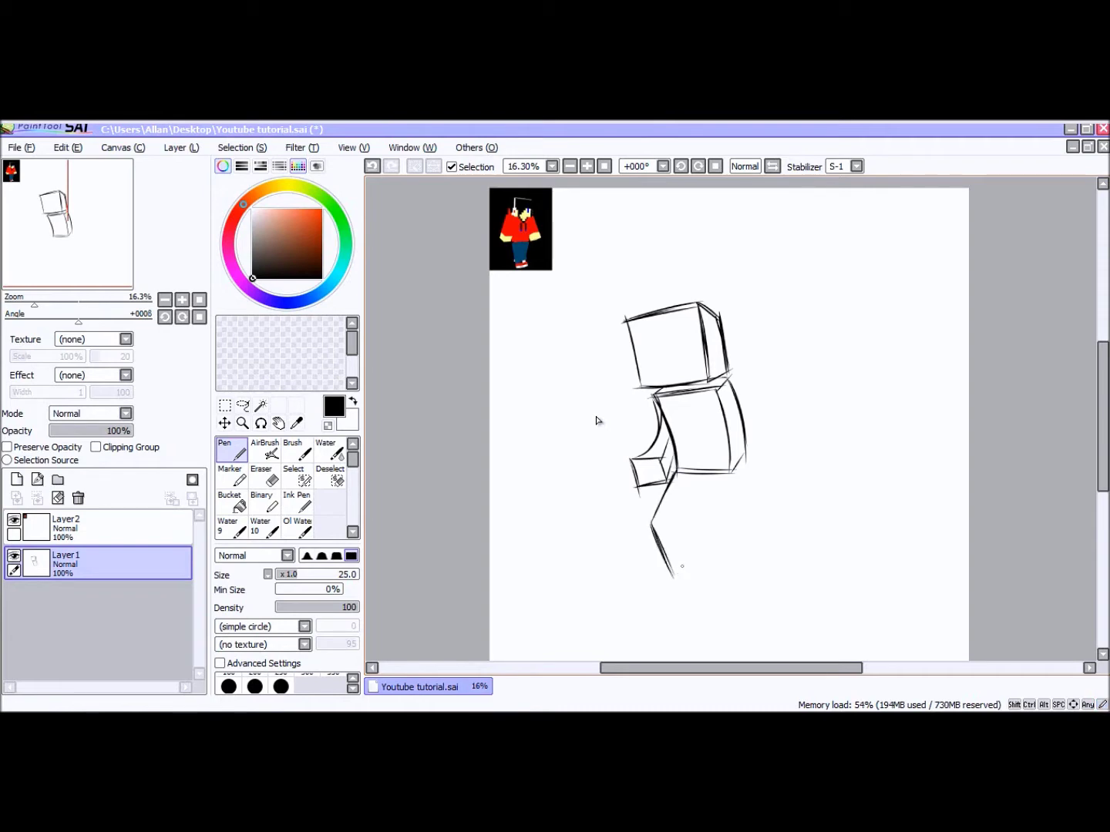
left_click_drag(825, 248, 743, 331)
left_click_drag(777, 379, 685, 482)
left_click_drag(838, 371, 771, 424)
key("ctrl+z")
key("ctrl+z")
key("ctrl+z")
Sketch the straight right-hand leg below the torso as a long box with a front face and a side face.
left_click_drag(707, 479, 707, 550)
key("ctrl+z")
left_click_drag(699, 481, 709, 639)
mouse_move(708, 515)
left_mouse_down()
mouse_move(715, 639)
mouse_move(739, 641)
mouse_move(739, 587)
left_mouse_up()
key("ctrl+z")
key("ctrl+z")
left_click_drag(749, 643, 739, 572)
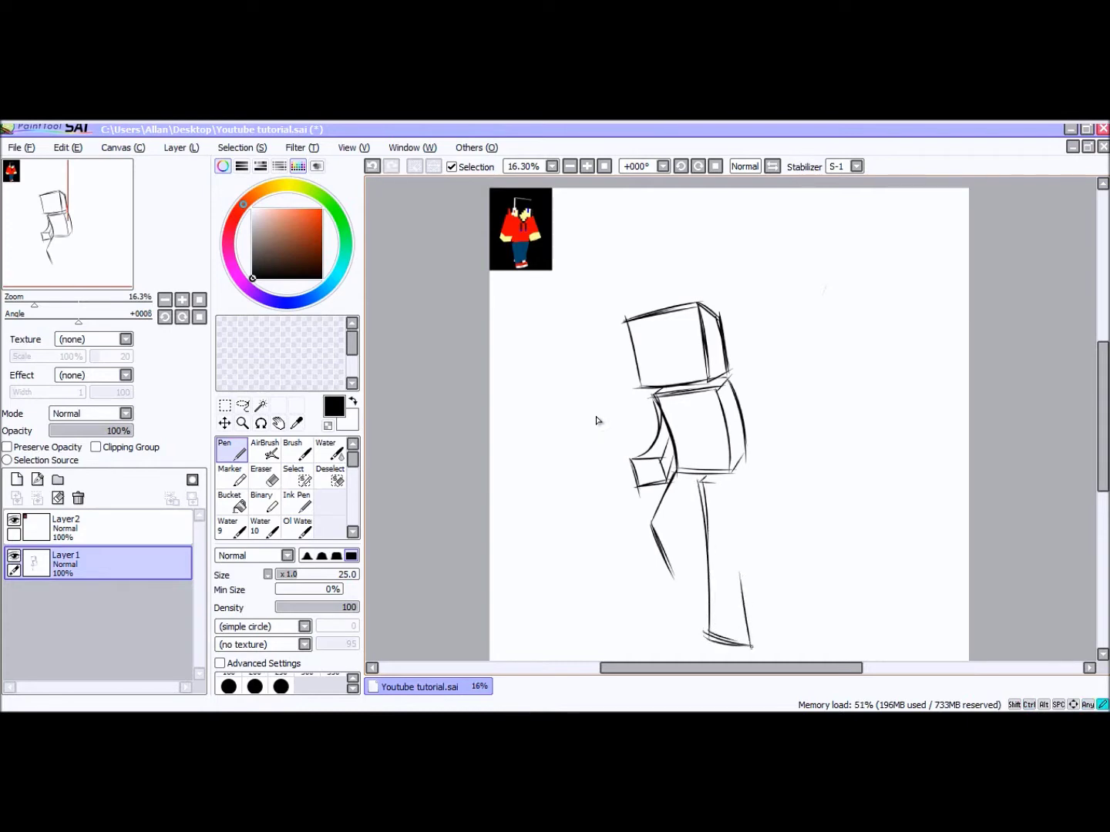
left_click_drag(763, 621, 738, 505)
left_click_drag(763, 593, 739, 477)
left_click_drag(731, 475, 745, 484)
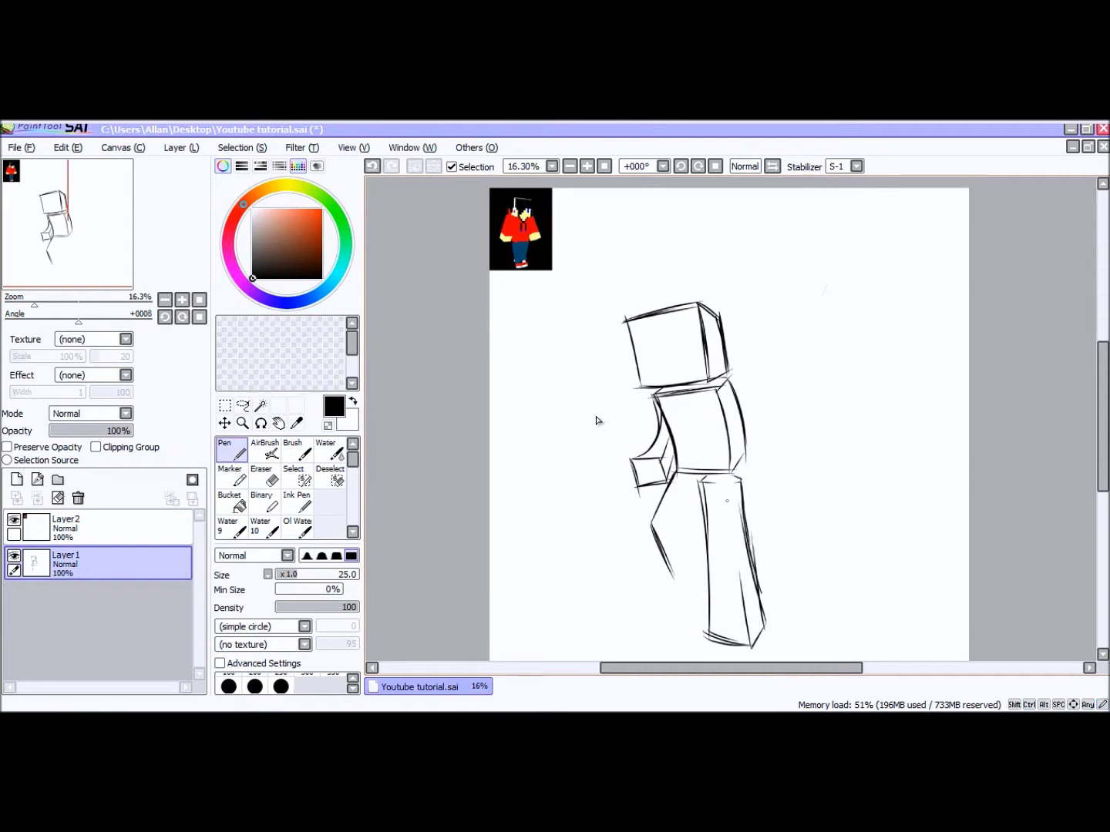
Complete the bent left-hand leg with its lower outer edge, foot line and inner edges.
left_click_drag(656, 545, 684, 599)
key("ctrl+z")
left_click_drag(659, 555, 671, 577)
key("ctrl+z")
mouse_move(685, 538)
left_mouse_down()
mouse_move(703, 494)
mouse_move(684, 528)
mouse_move(695, 476)
left_mouse_up()
key("ctrl+z")
left_click_drag(690, 531, 702, 484)
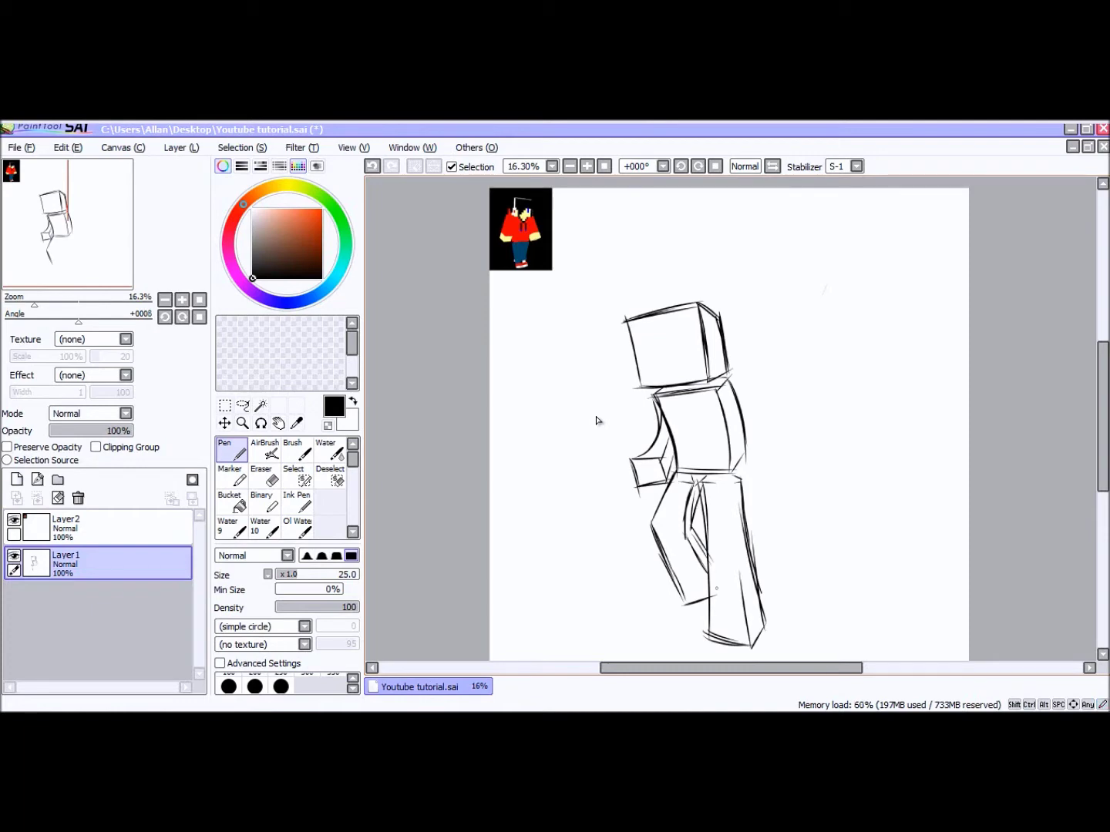
Sketch the second arm curving outward and down from the torso's right shoulder.
mouse_move(726, 385)
left_mouse_down()
mouse_move(792, 462)
mouse_move(771, 493)
mouse_move(745, 479)
mouse_move(753, 486)
mouse_move(757, 454)
mouse_move(741, 413)
left_mouse_up()
key("ctrl+z")
left_click_drag(770, 490, 749, 425)
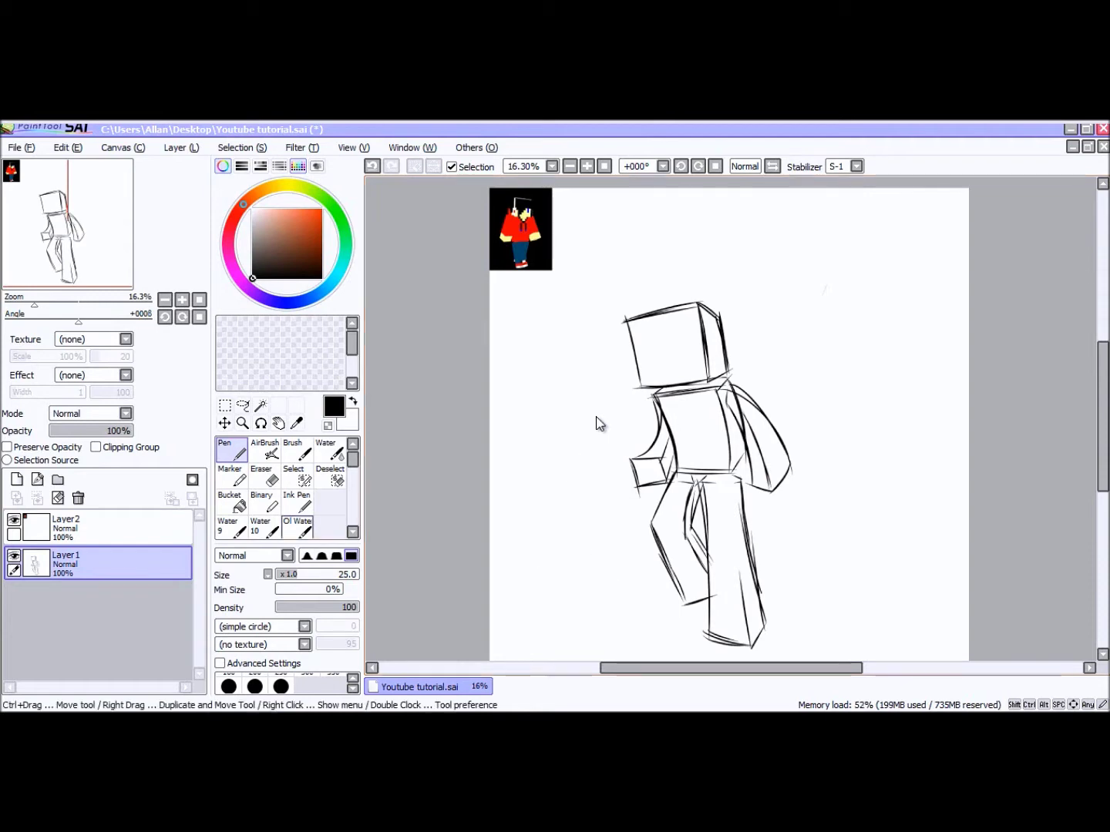
Erase the bent left-hand leg with the Eraser, keeping the straight leg.
key("e")
mouse_move(657, 504)
left_mouse_down()
mouse_move(652, 552)
mouse_move(683, 531)
mouse_move(692, 490)
mouse_move(699, 567)
left_mouse_up()
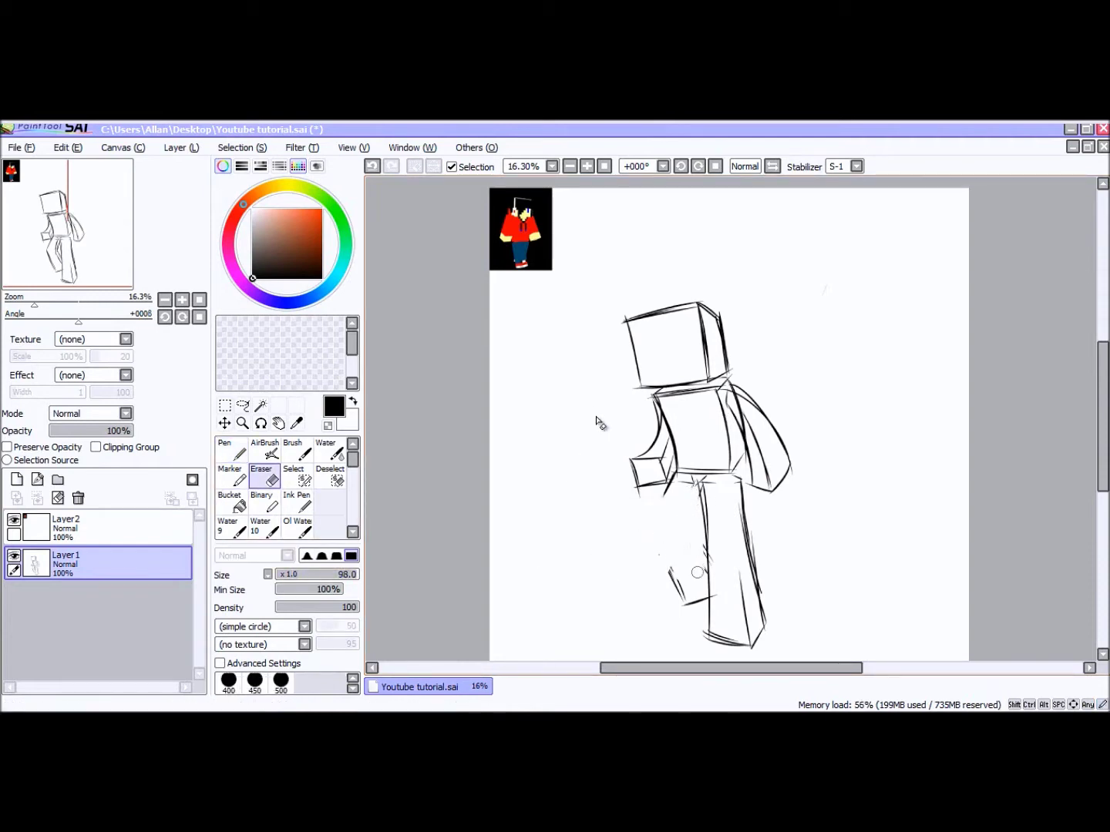
left_click_drag(692, 513, 681, 572)
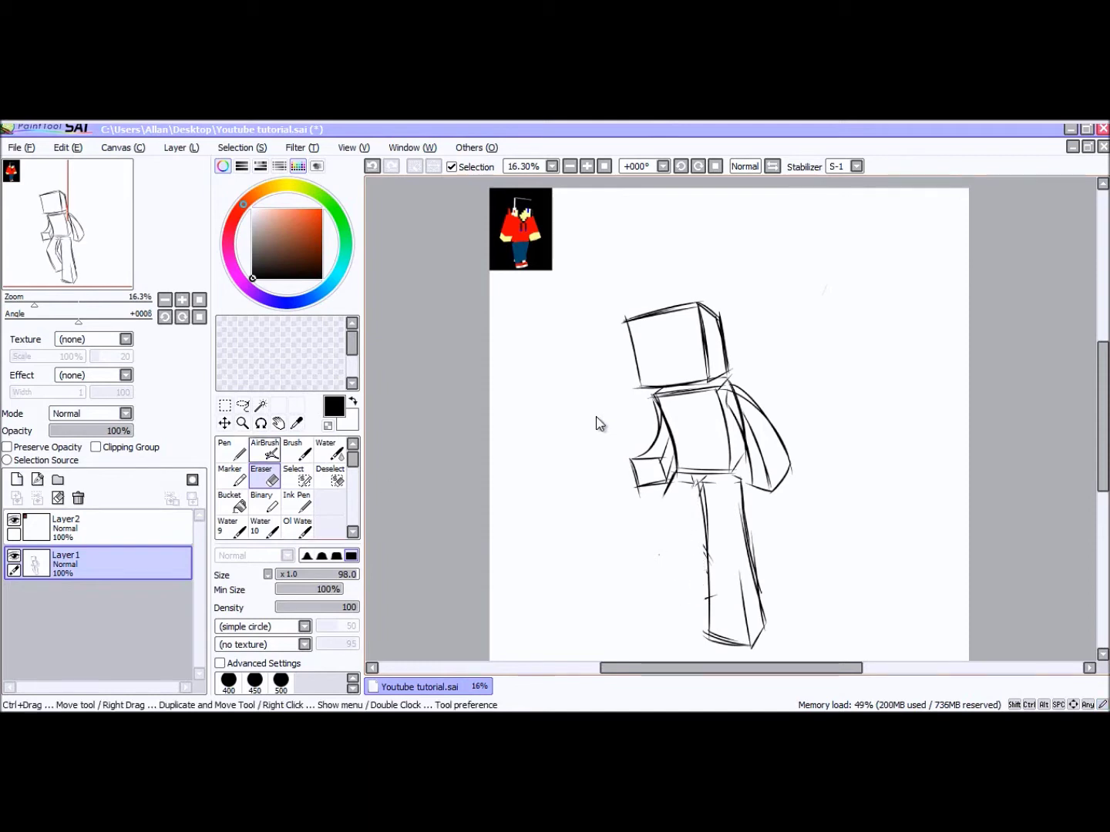
Try a new outline for the bent left-hand leg with the Pen and undo it.
key("n")
mouse_move(666, 487)
left_mouse_down()
mouse_move(651, 531)
mouse_move(679, 580)
left_mouse_up()
left_click_drag(644, 526, 677, 582)
key("ctrl+z")
key("ctrl+z")
mouse_move(652, 522)
left_mouse_down()
mouse_move(684, 591)
mouse_move(708, 594)
left_mouse_up()
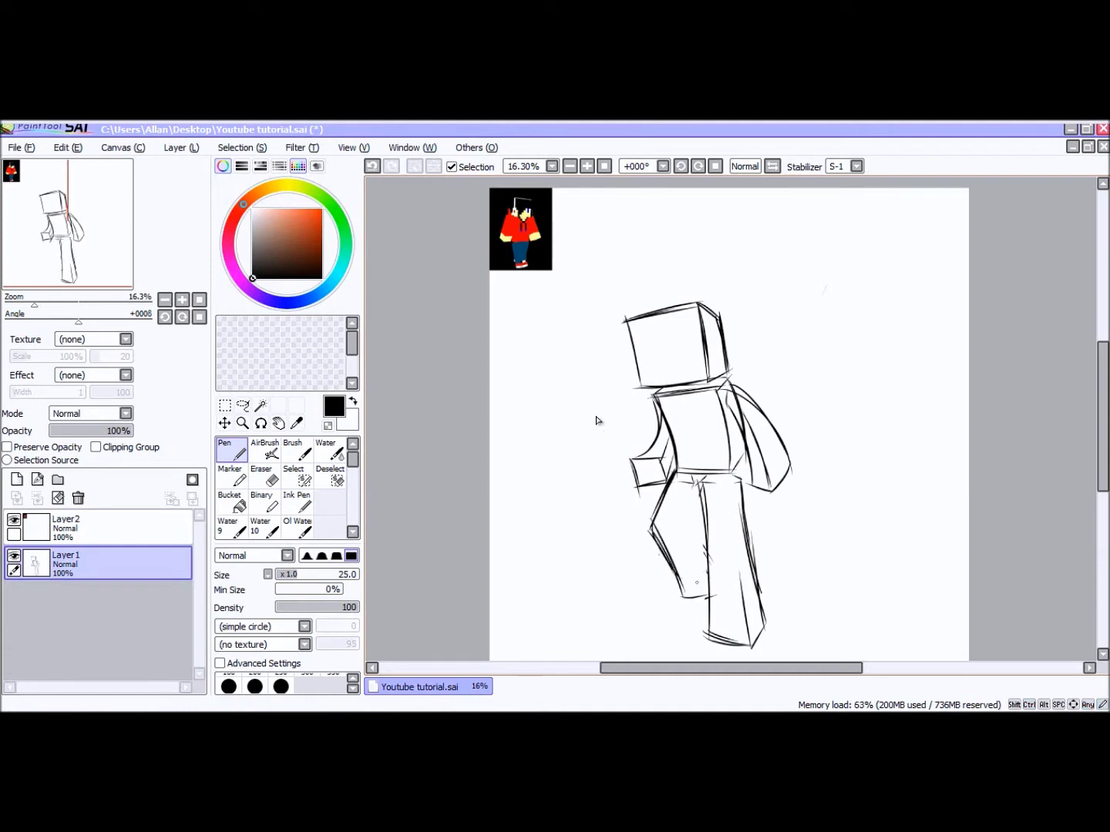
key("ctrl+z")
key("ctrl+z")
key("ctrl+z")
Erase the leftover lines of the bent leg and redraw its outer outline with a lower knee.
key("e")
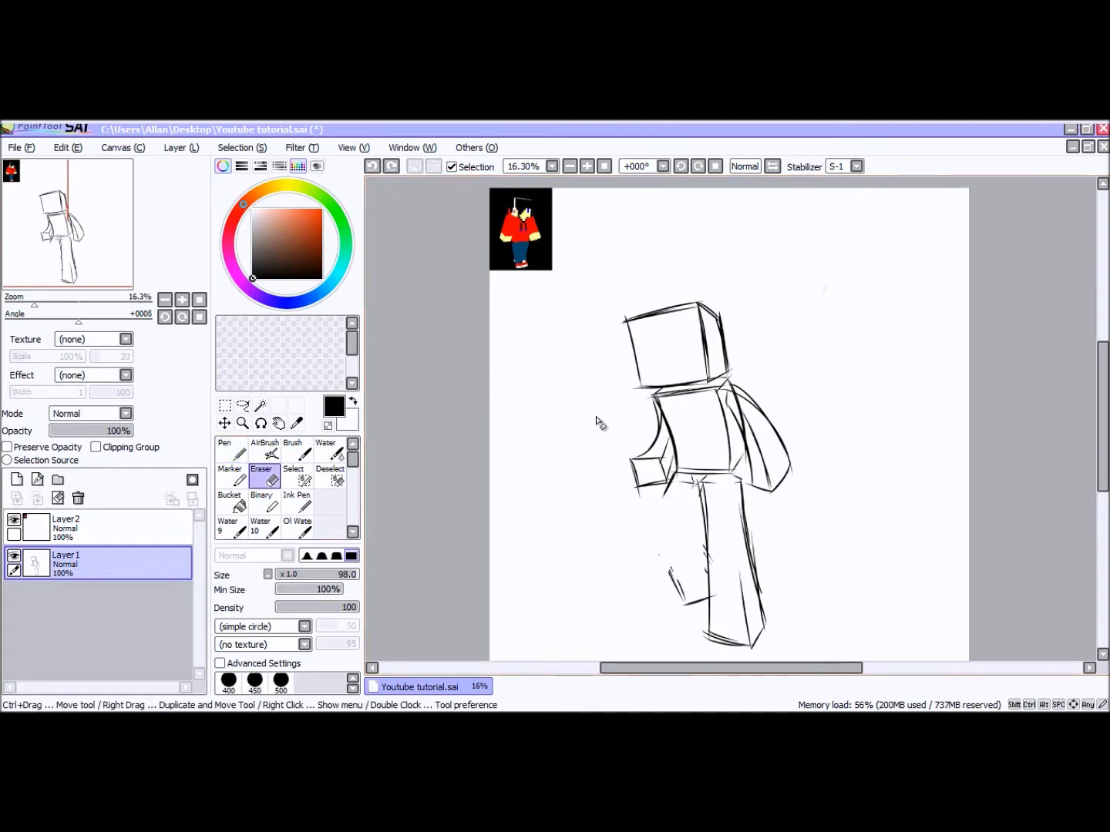
mouse_move(673, 561)
left_mouse_down()
mouse_move(691, 614)
mouse_move(696, 588)
left_mouse_up()
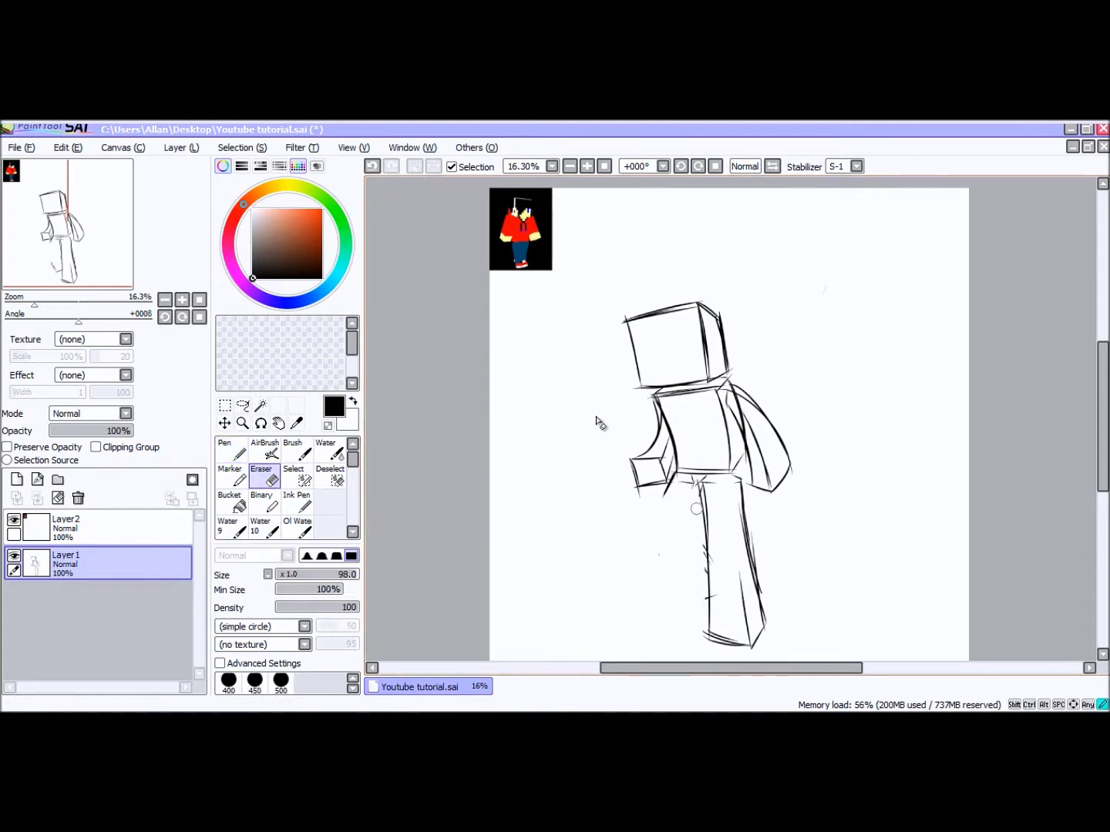
key("n")
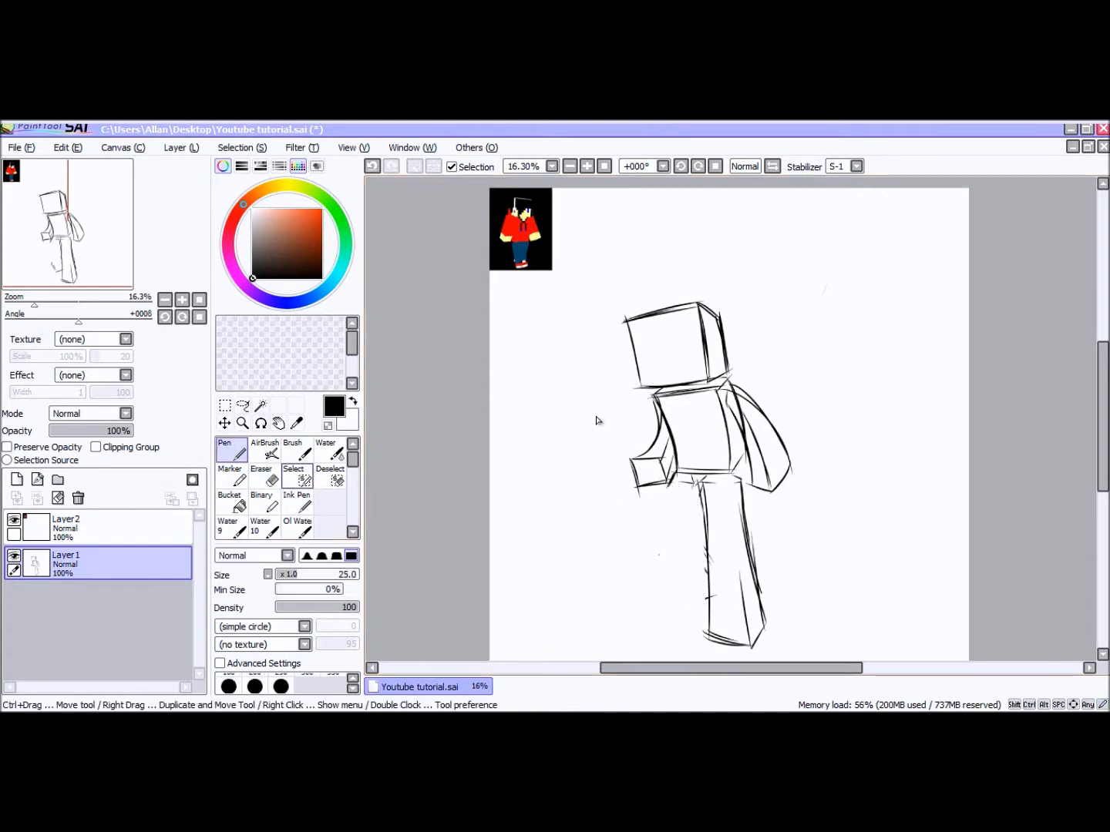
mouse_move(676, 469)
left_mouse_down()
mouse_move(669, 538)
mouse_move(670, 474)
mouse_move(643, 566)
left_mouse_up()
key("ctrl+z")
key("ctrl+z")
mouse_move(676, 472)
left_mouse_down()
mouse_move(656, 542)
mouse_move(688, 613)
left_mouse_up()
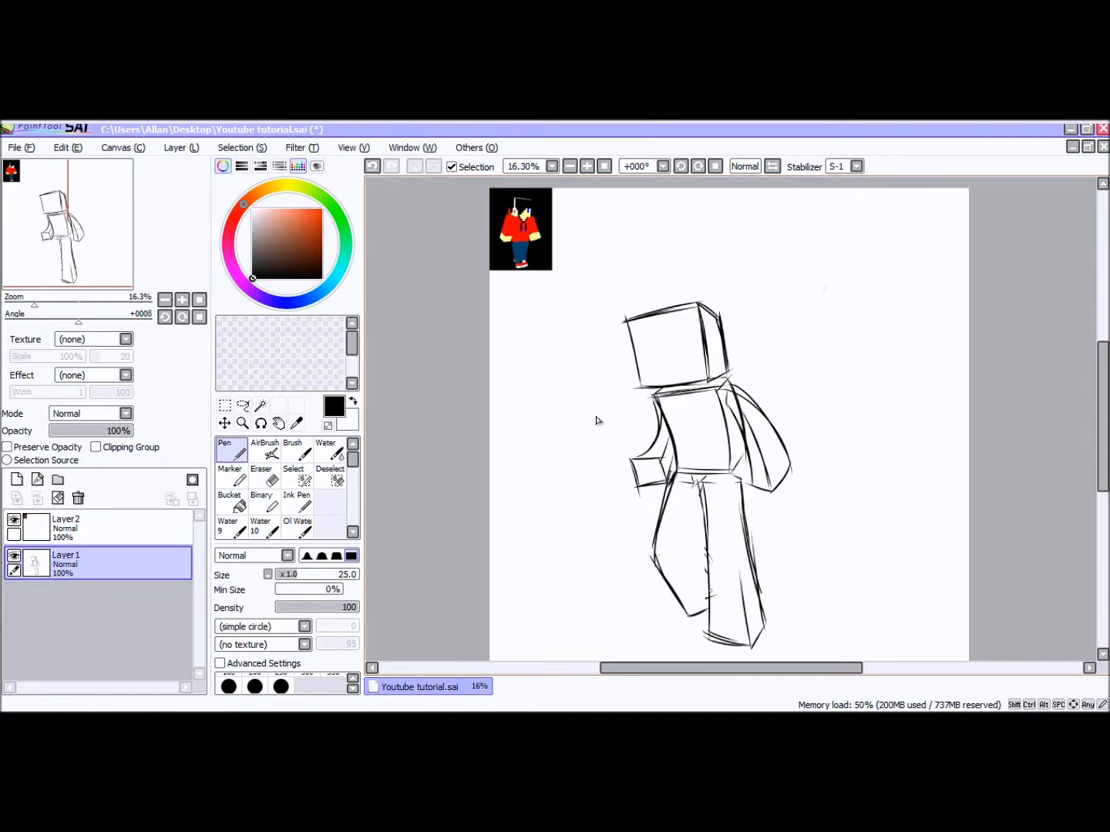
Draw the bent leg's inner edges and add an edge line down the upper part of the straight leg.
mouse_move(692, 559)
left_mouse_down()
mouse_move(708, 589)
mouse_move(686, 508)
left_mouse_up()
key("ctrl+z")
left_click_drag(686, 550, 691, 486)
left_click_drag(680, 479, 702, 510)
left_click_drag(705, 506, 694, 555)
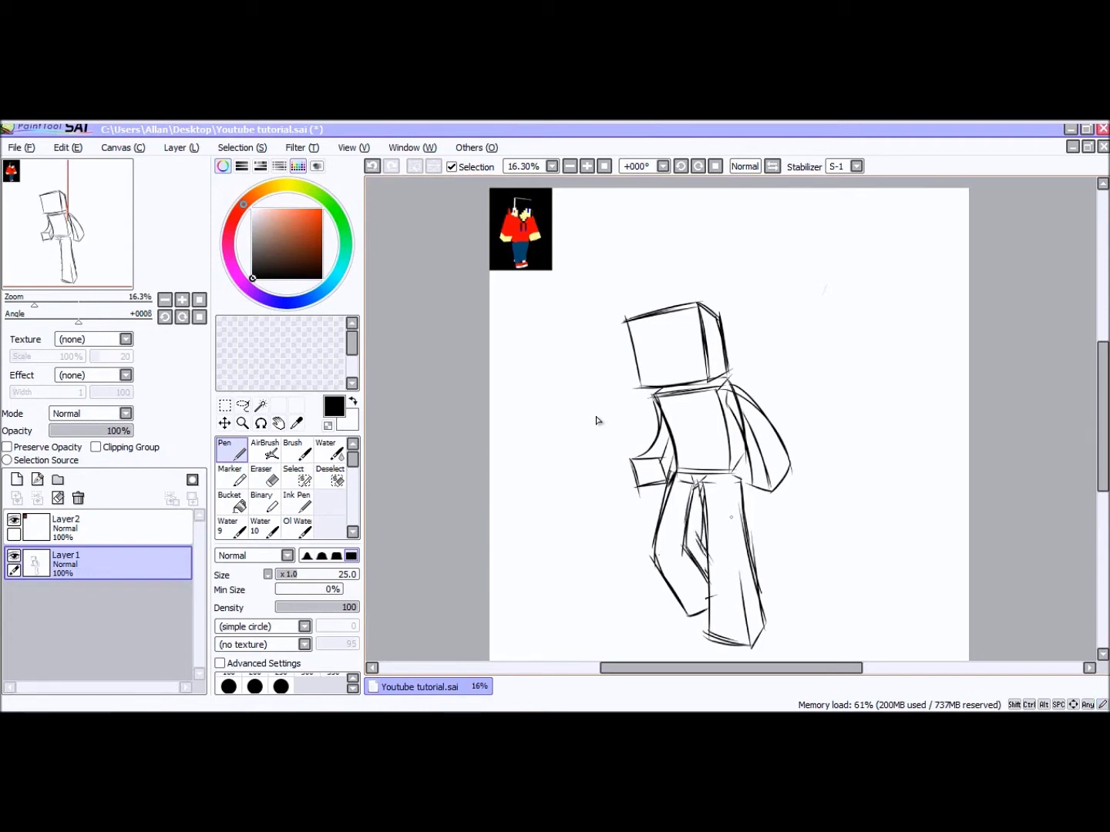
left_click_drag(732, 476, 737, 555)
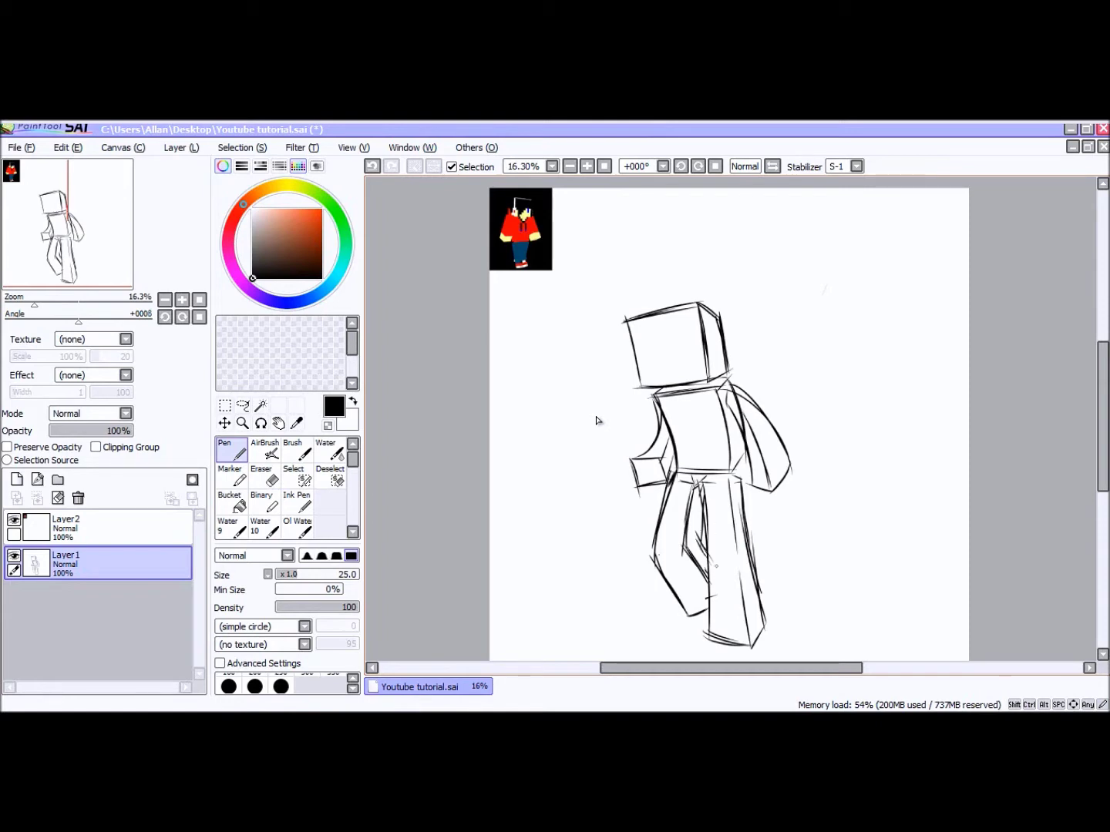
Erase the blocky hand left of the torso and redraw it slightly lower and more tilted.
key("e")
mouse_move(643, 449)
left_mouse_down()
mouse_move(646, 488)
mouse_move(662, 472)
mouse_move(659, 484)
mouse_move(639, 457)
mouse_move(625, 465)
mouse_move(641, 503)
mouse_move(665, 487)
mouse_move(659, 465)
left_mouse_up()
key("n")
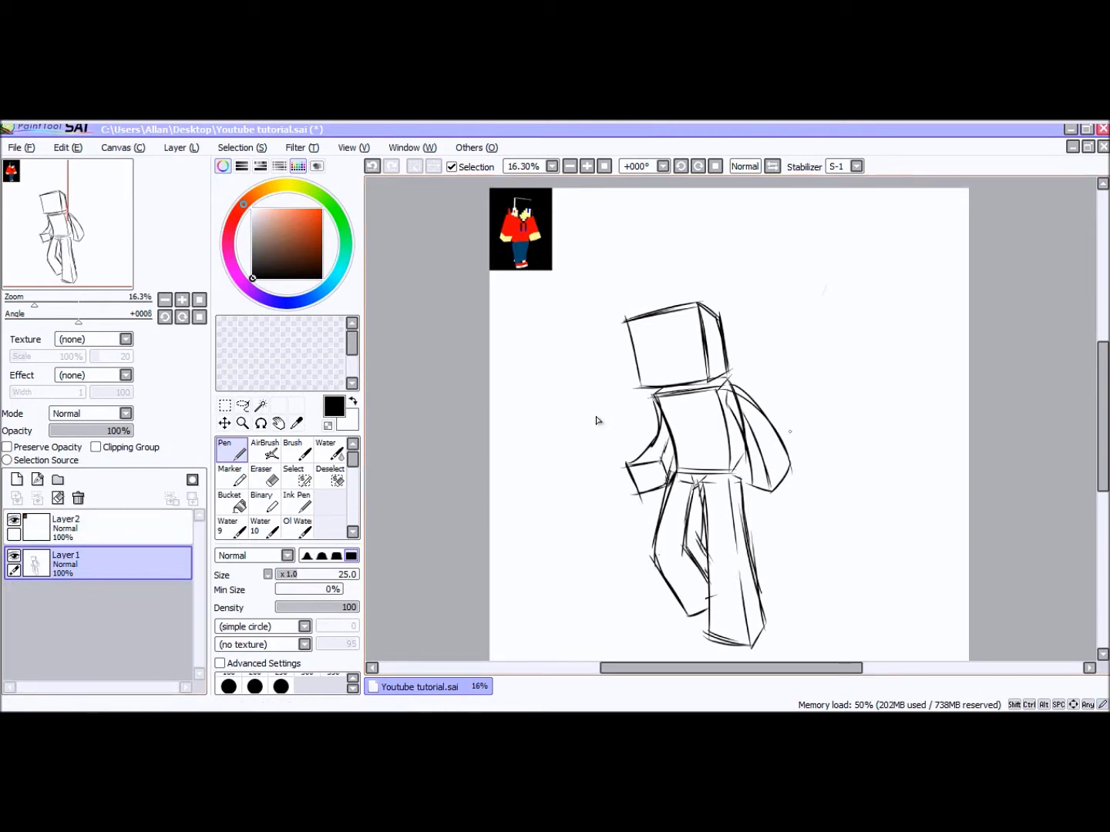
Add a new layer above Layer1, fade Layer1 to 33% opacity and make the new layer active.
scroll(596, 420, "up", 2)
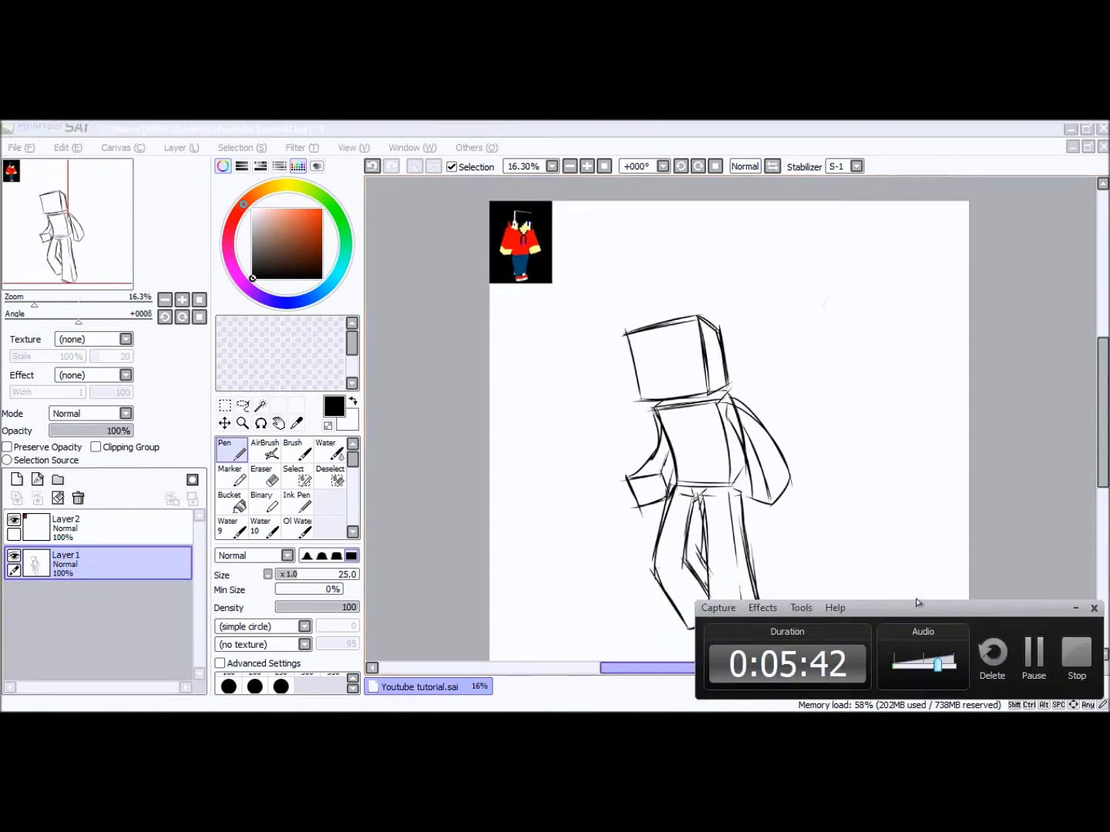
left_click(1075, 610)
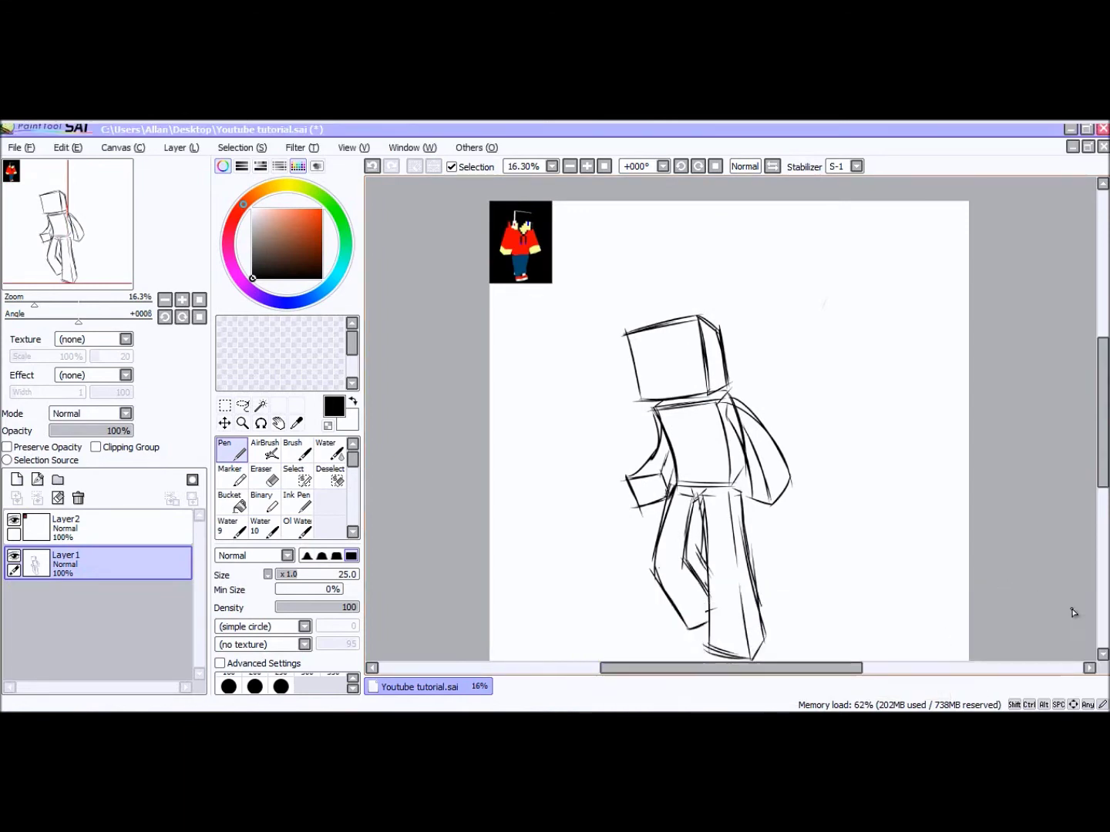
key("ctrl+shift+n")
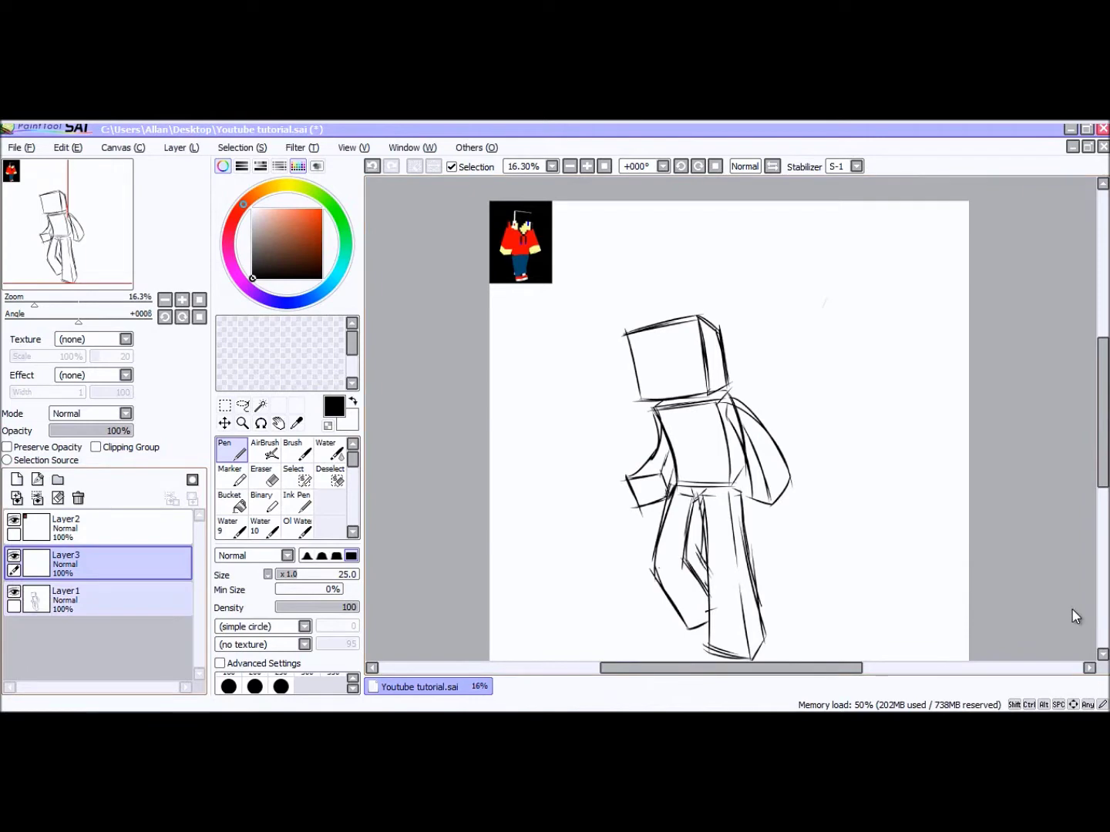
left_click(97, 598)
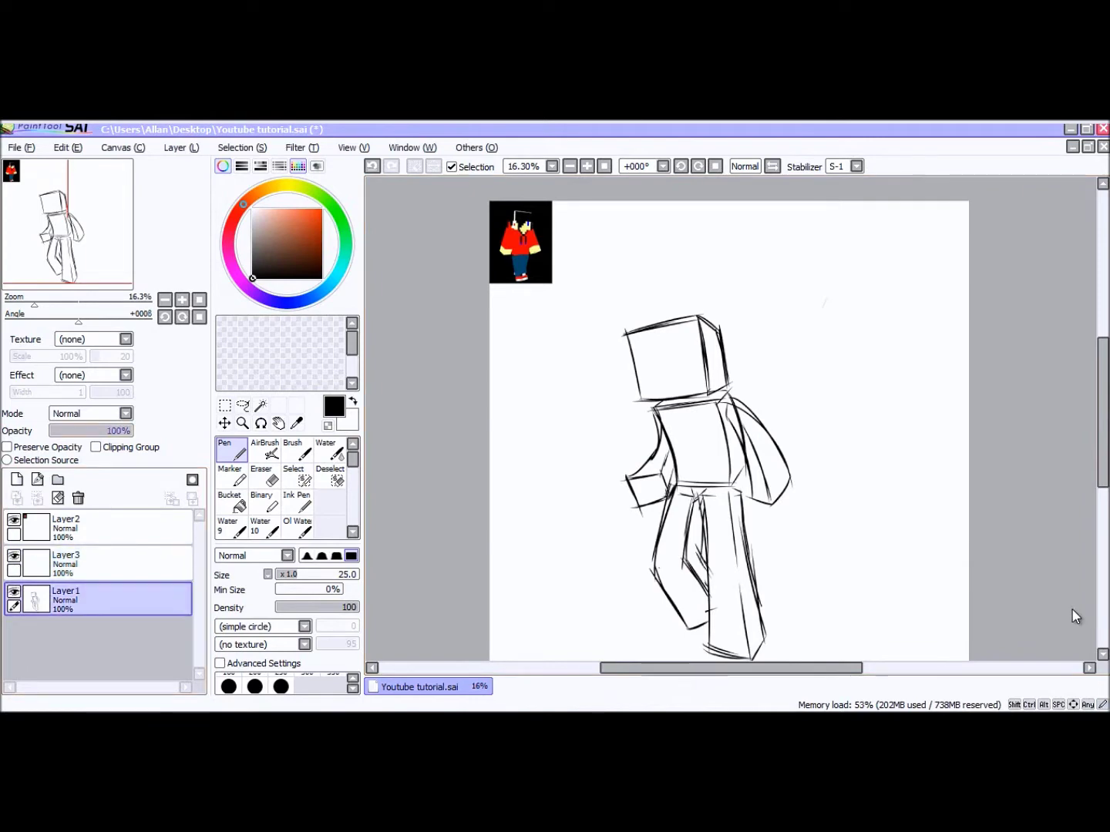
left_click(77, 430)
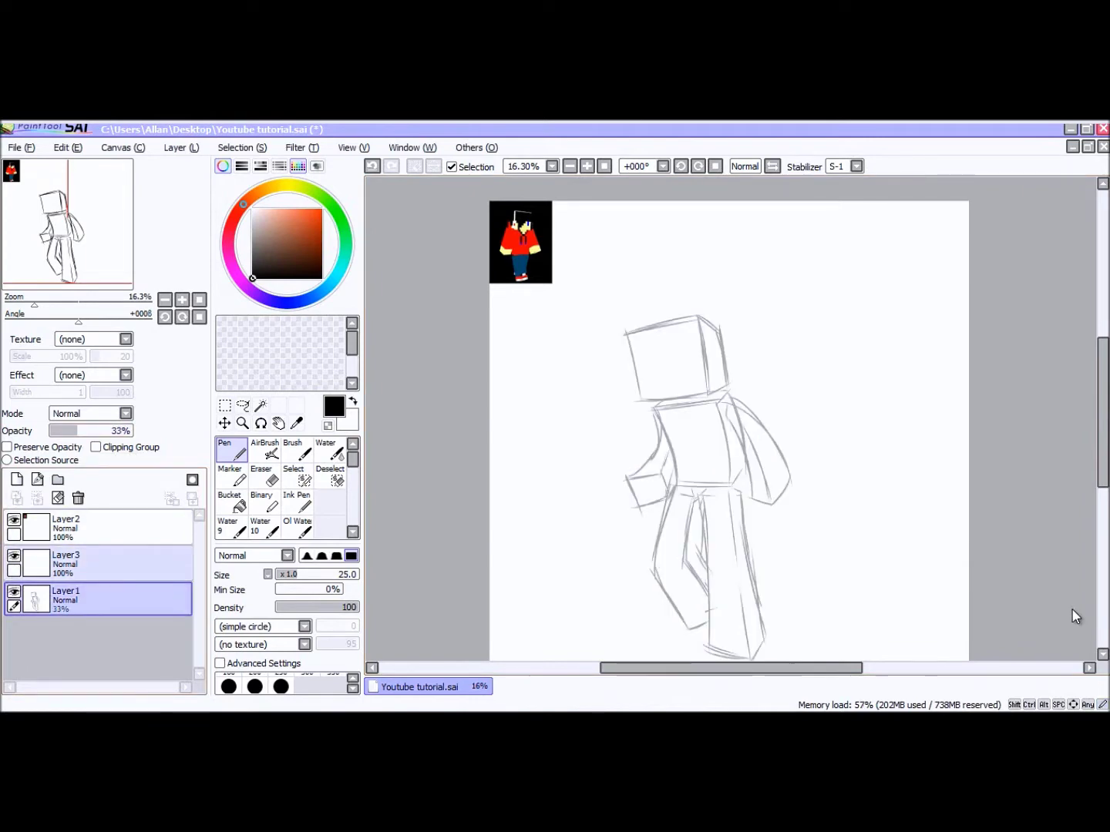
key("Up")
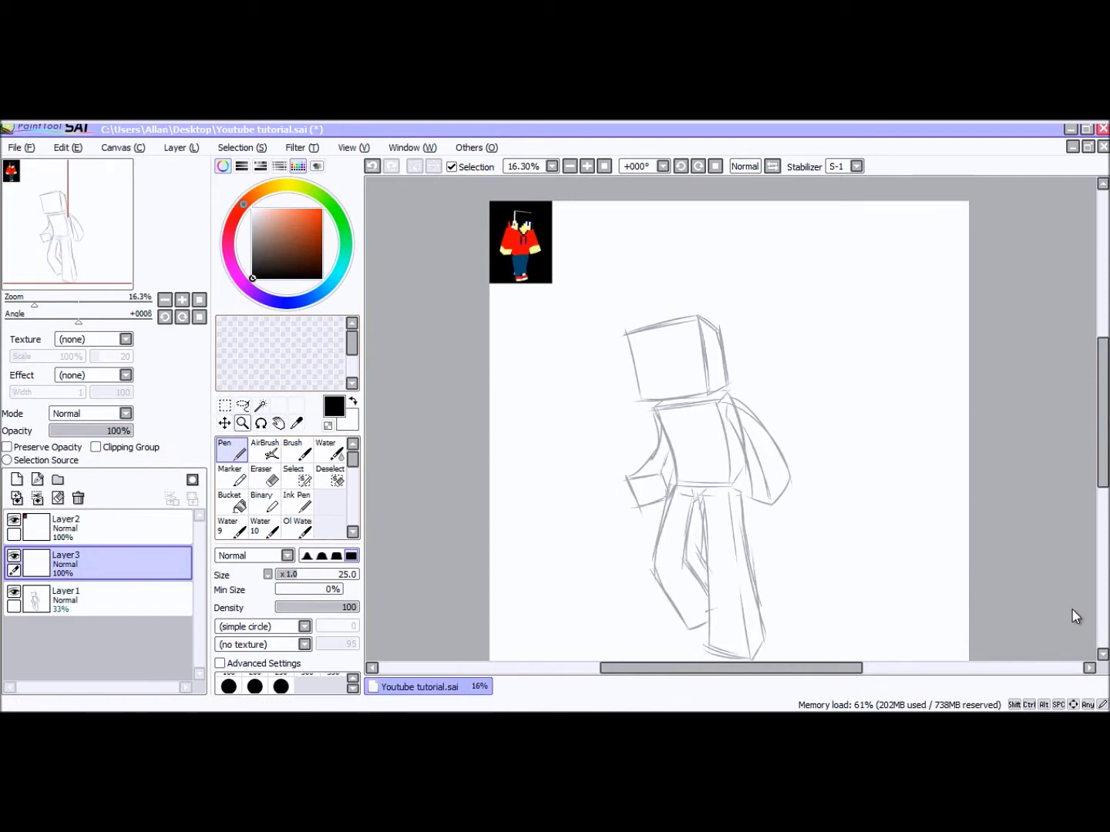
Try drawing a spiky fringe and jagged hair strokes around the head block with the Pen.
key("z")
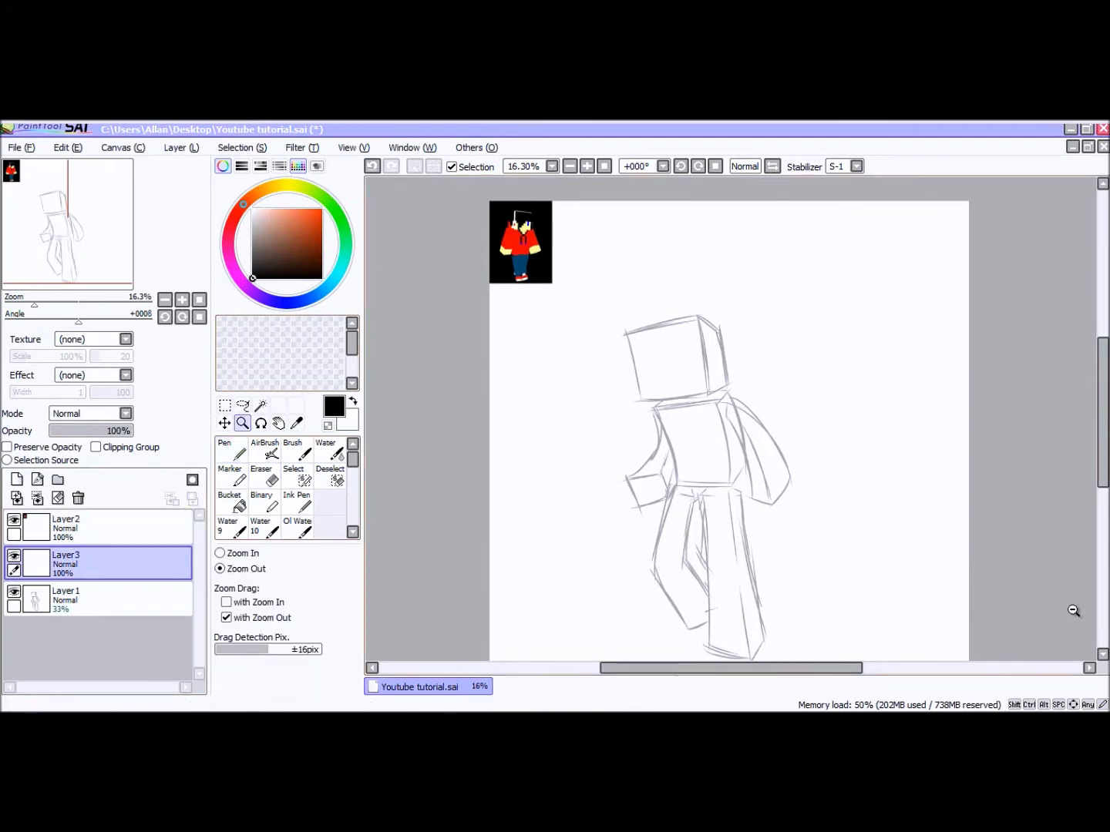
left_click_drag(567, 273, 925, 506)
left_click(1072, 611)
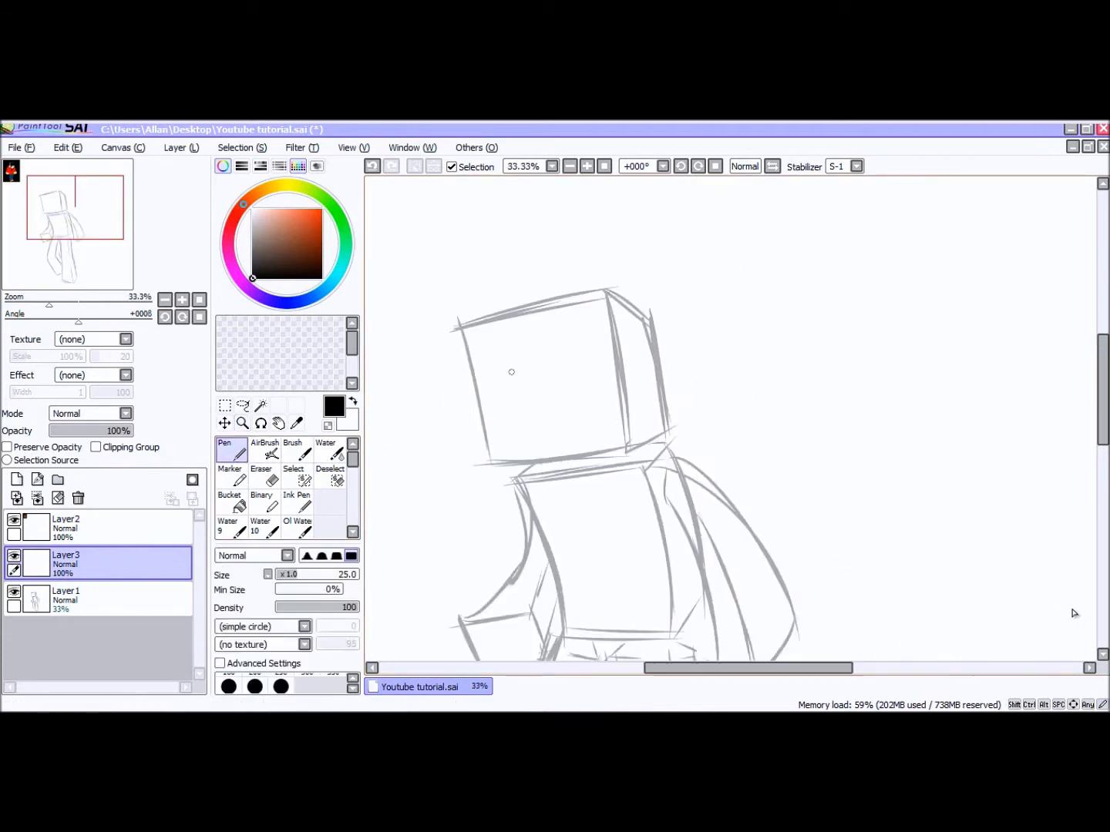
left_click_drag(557, 319, 524, 366)
key("ctrl+z")
key("ctrl+z")
mouse_move(559, 318)
left_mouse_down()
mouse_move(524, 356)
mouse_move(520, 345)
mouse_move(487, 400)
mouse_move(489, 357)
mouse_move(473, 423)
mouse_move(474, 333)
mouse_move(448, 356)
mouse_move(459, 311)
mouse_move(538, 303)
left_mouse_up()
mouse_move(467, 306)
left_mouse_down()
mouse_move(592, 294)
mouse_move(580, 339)
mouse_move(613, 381)
left_mouse_up()
mouse_move(586, 332)
left_mouse_down()
mouse_move(613, 395)
mouse_move(668, 437)
mouse_move(664, 411)
left_mouse_up()
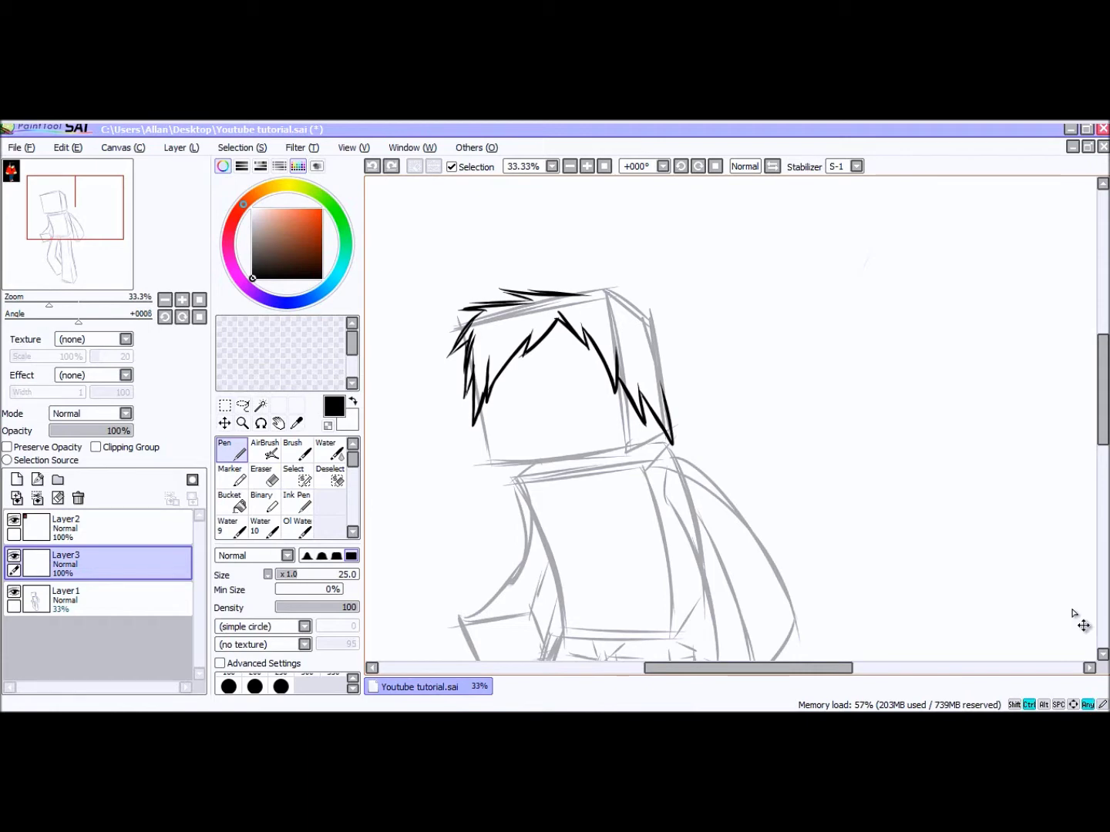
Undo all the hair strokes on the new layer.
key("ctrl+z")
key("ctrl+z")
key("ctrl+z")
key("ctrl+z")
key("ctrl+z")
key("ctrl+z")
key("ctrl+z")
key("ctrl+z")
key("ctrl+z")
key("ctrl+z")
key("ctrl+z")
key("ctrl+z")
key("ctrl+z")
key("ctrl+z")
key("ctrl+z")
key("ctrl+z")
key("ctrl+z")
key("ctrl+z")
key("ctrl+z")
key("ctrl+z")
key("ctrl+z")
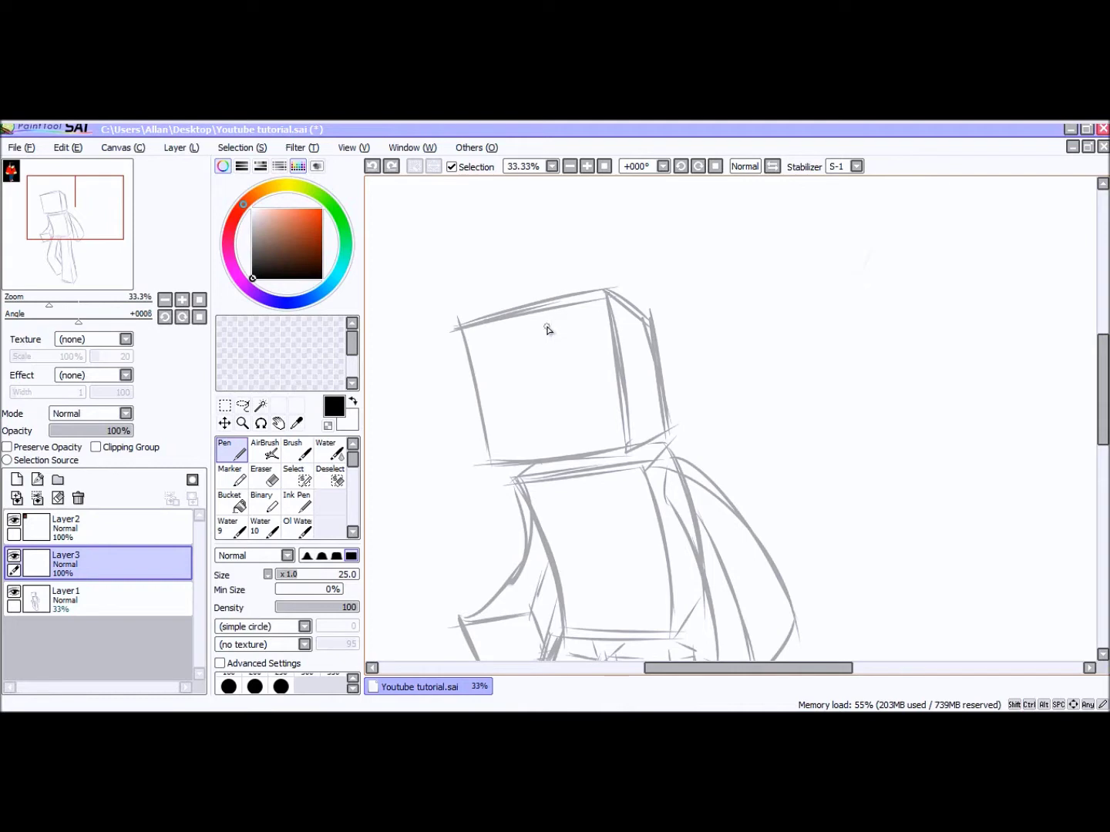
Try new fringe strokes running down from the top of the forehead and undo them.
left_click_drag(566, 322, 538, 364)
key("ctrl+z")
key("ctrl+z")
left_click_drag(559, 316, 490, 455)
key("ctrl+z")
key("ctrl+z")
Draw the face's lower side edges and the jawline over the faded head block.
left_click_drag(468, 358, 495, 465)
key("ctrl+z")
mouse_move(474, 364)
left_mouse_down()
mouse_move(494, 456)
mouse_move(593, 448)
left_mouse_up()
key("ctrl+z")
left_click_drag(488, 462, 634, 449)
key("ctrl+z")
left_click_drag(624, 398, 630, 450)
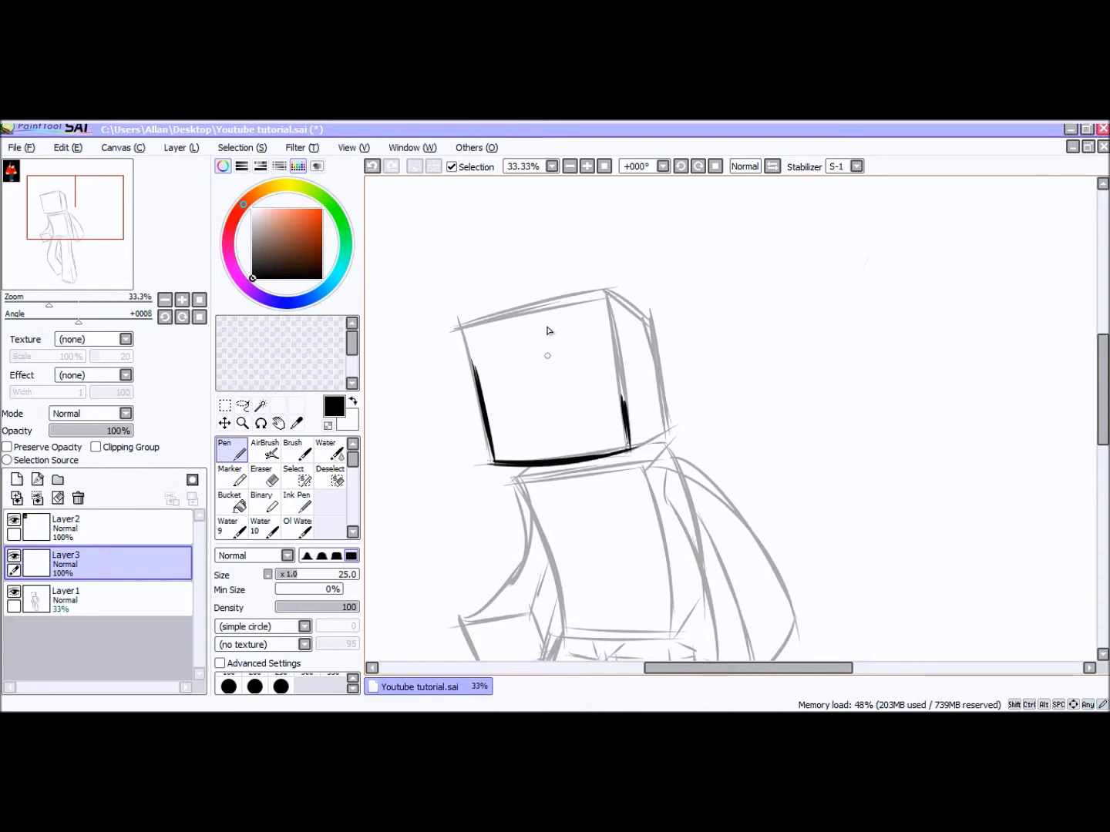
Draw a jagged fringe across the left half of the forehead and hair spikes along that side of the head.
left_click_drag(584, 321, 492, 379)
key("ctrl+z")
left_click_drag(550, 330, 468, 414)
left_click_drag(474, 337, 469, 418)
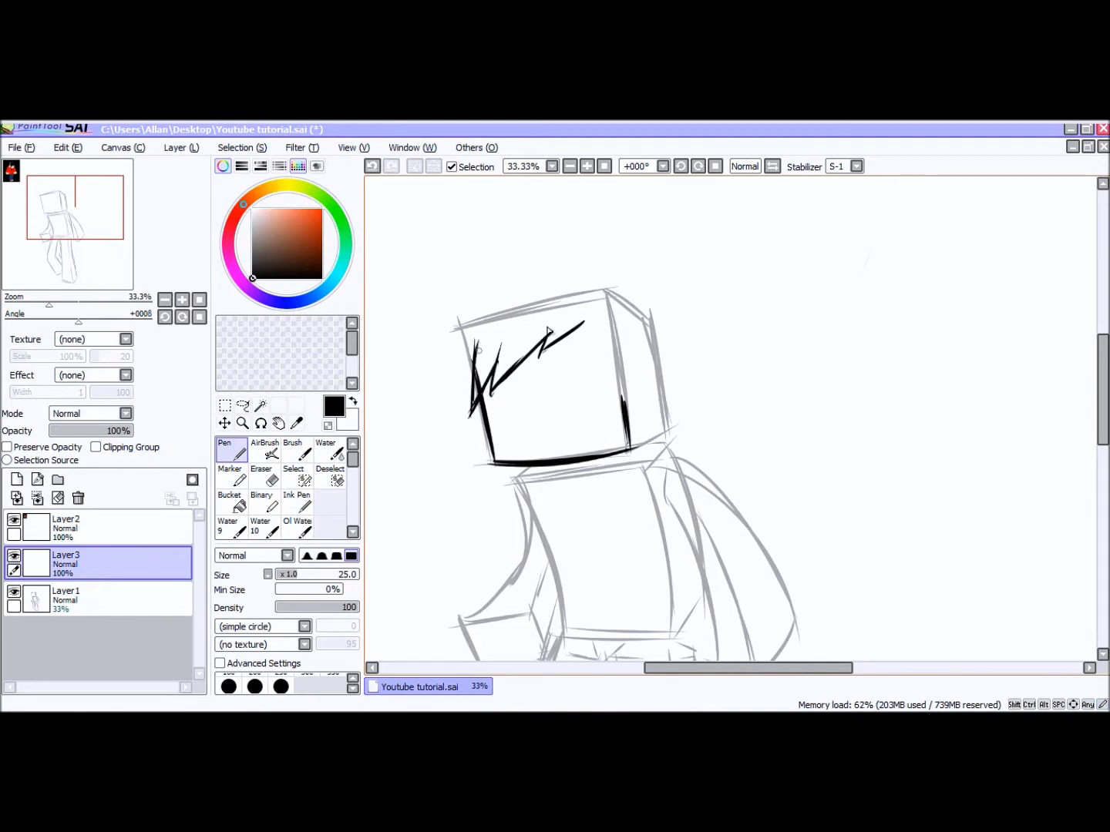
mouse_move(458, 394)
left_mouse_down()
mouse_move(466, 309)
mouse_move(455, 337)
left_mouse_up()
left_click_drag(454, 344, 479, 302)
Draw the fringe's right-hand part, the spiky hair at the back of the head and the outline over the top.
mouse_move(586, 323)
left_mouse_down()
mouse_move(599, 370)
mouse_move(626, 403)
mouse_move(629, 383)
left_mouse_up()
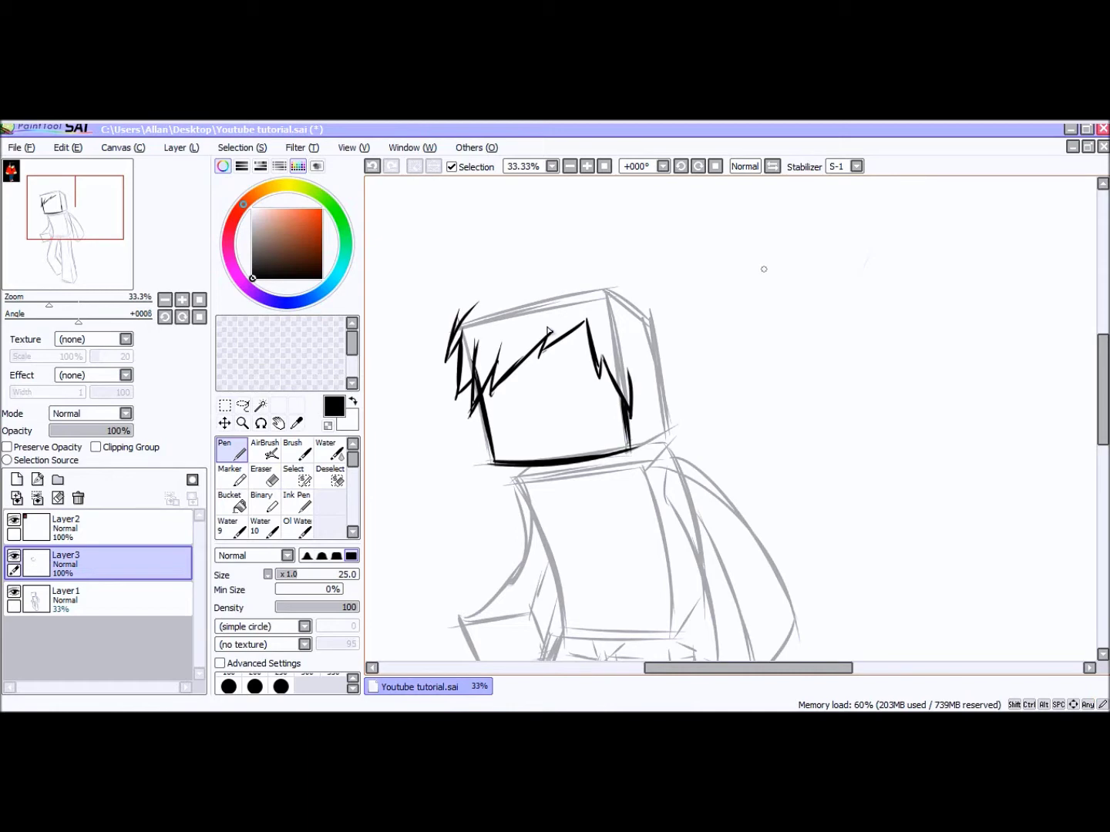
mouse_move(630, 383)
left_mouse_down()
mouse_move(655, 420)
mouse_move(669, 383)
mouse_move(652, 333)
left_mouse_up()
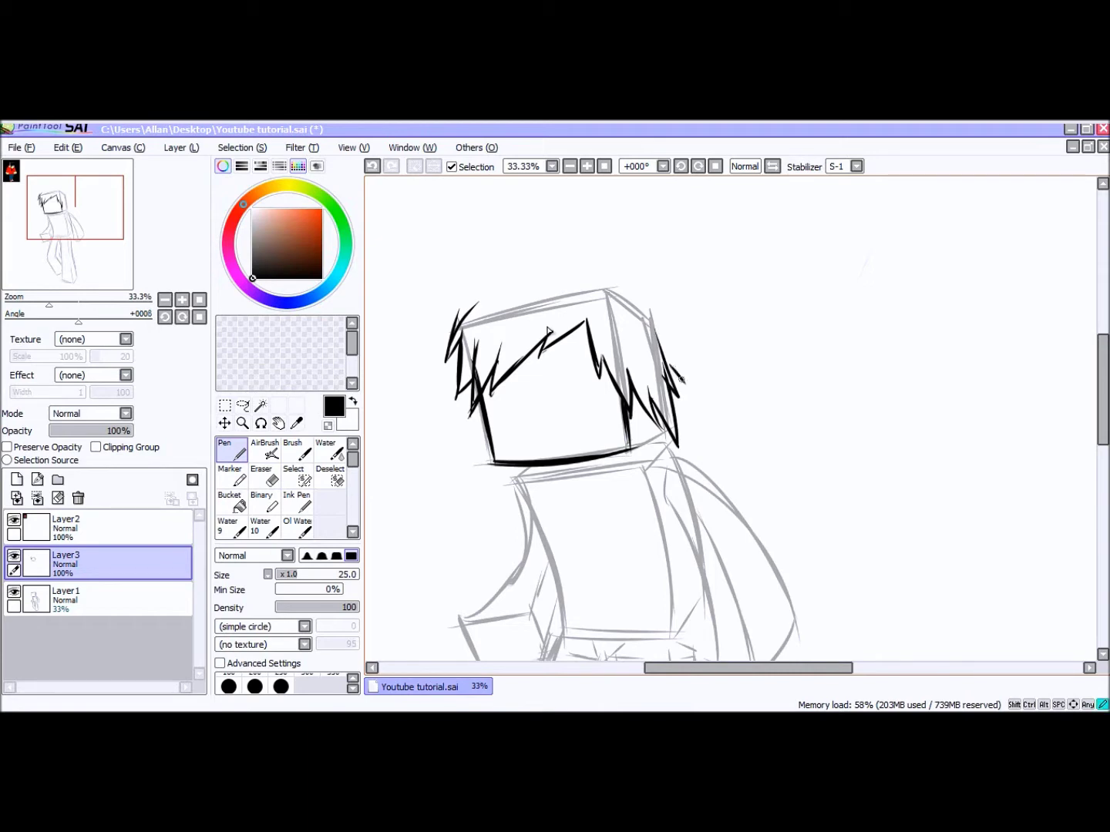
left_click_drag(672, 336, 650, 295)
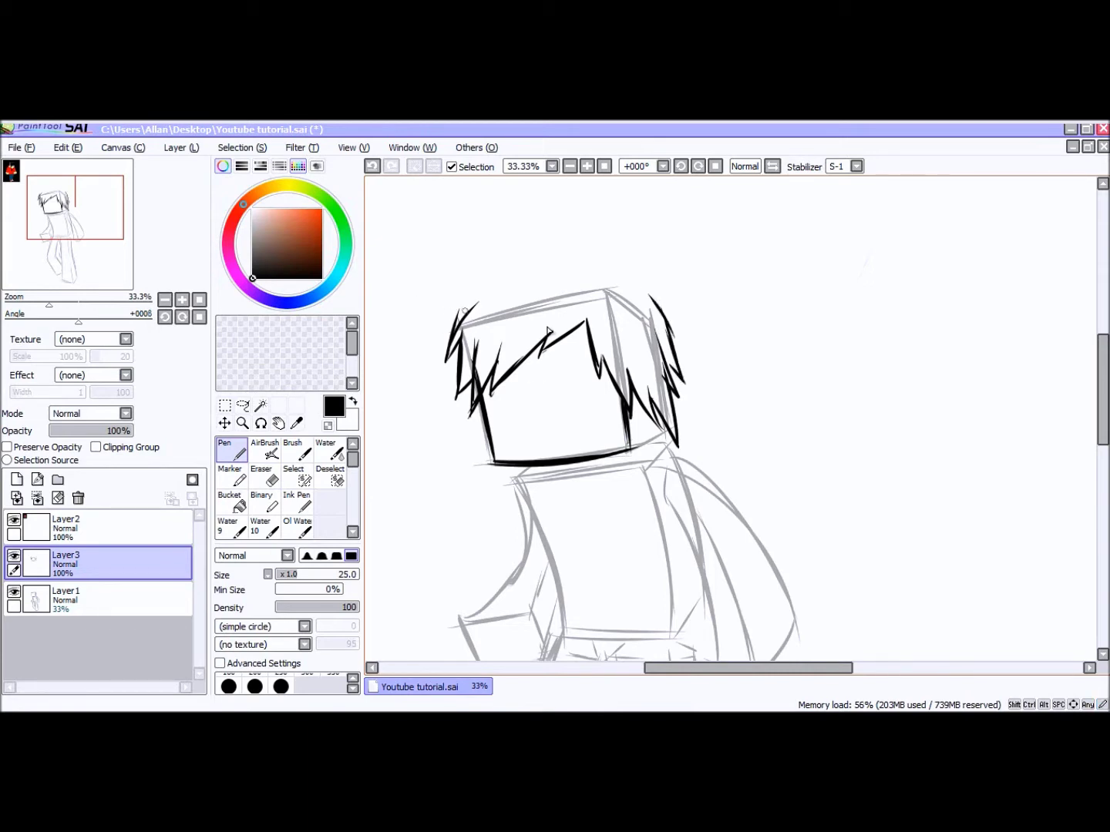
mouse_move(484, 289)
left_mouse_down()
mouse_move(432, 320)
mouse_move(502, 280)
mouse_move(606, 273)
left_mouse_up()
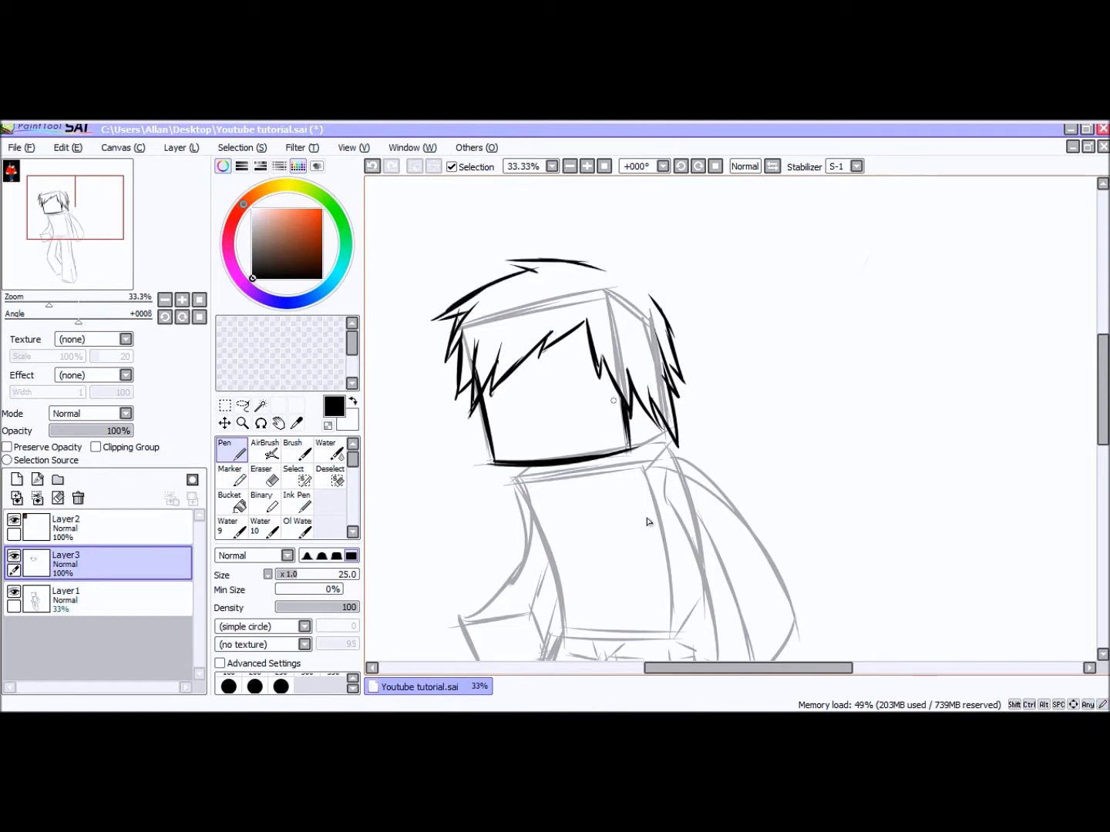
left_click(565, 711)
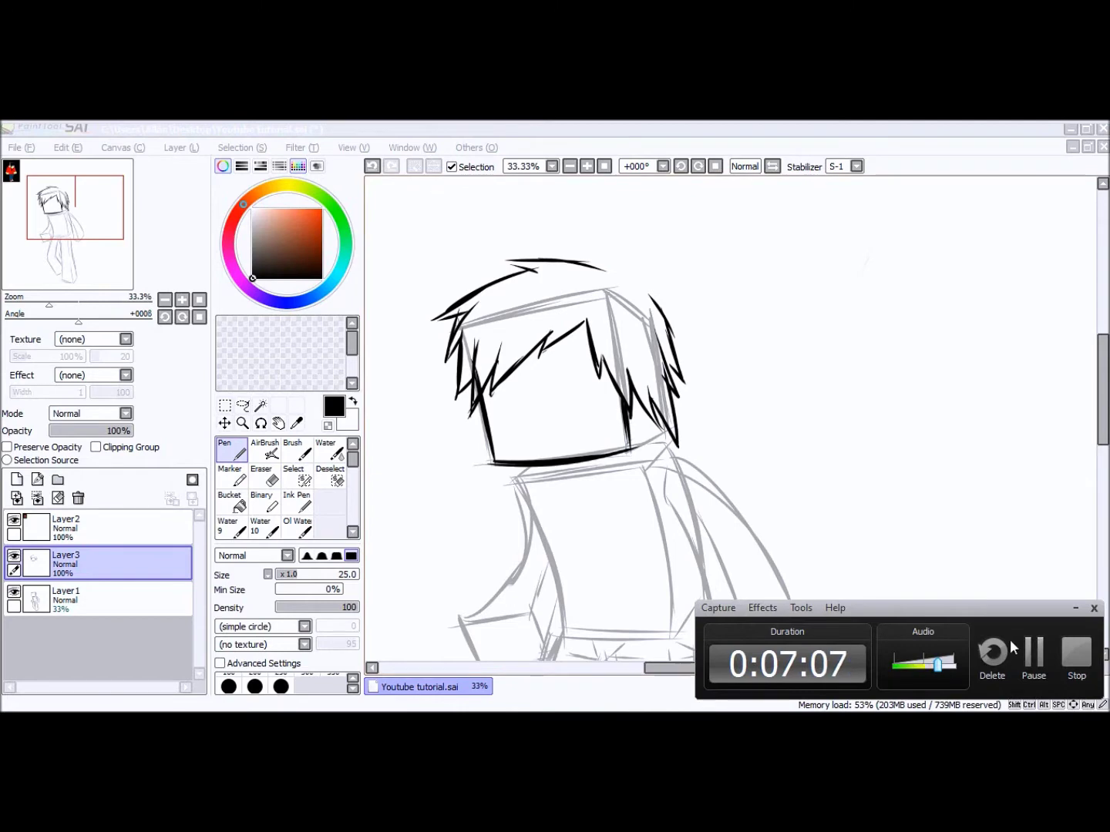
left_click(1078, 654)
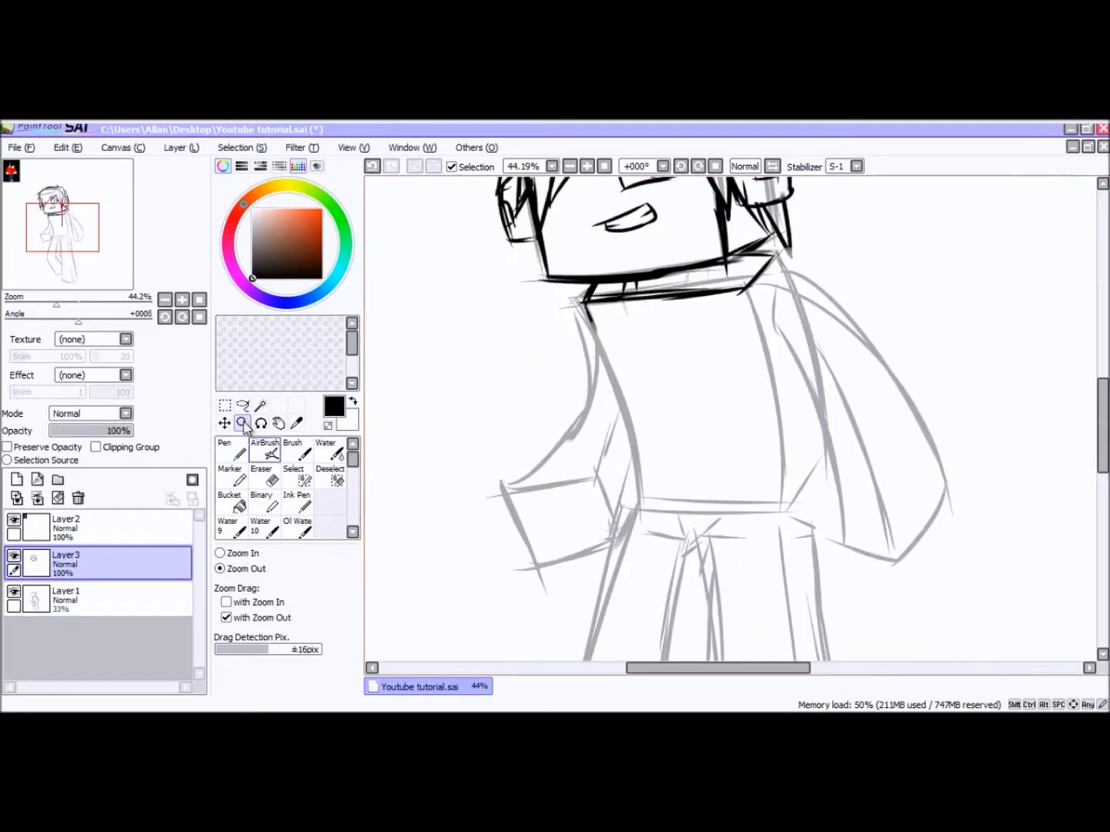
Draw both side edges of the torso below the collar with the Pen.
left_click(232, 449)
mouse_move(592, 322)
left_mouse_down()
mouse_move(633, 432)
mouse_move(641, 498)
left_mouse_up()
left_click_drag(742, 293, 778, 432)
left_click_drag(769, 380, 773, 448)
left_click_drag(785, 425, 787, 482)
Draw the hoodie's V-shaped neckline and two drawstrings hanging down the chest.
left_click_drag(697, 269, 699, 289)
mouse_move(674, 295)
left_mouse_down()
mouse_move(652, 327)
mouse_move(657, 318)
left_mouse_up()
left_click_drag(614, 302, 669, 359)
mouse_move(704, 296)
left_mouse_down()
mouse_move(680, 334)
mouse_move(685, 421)
left_mouse_up()
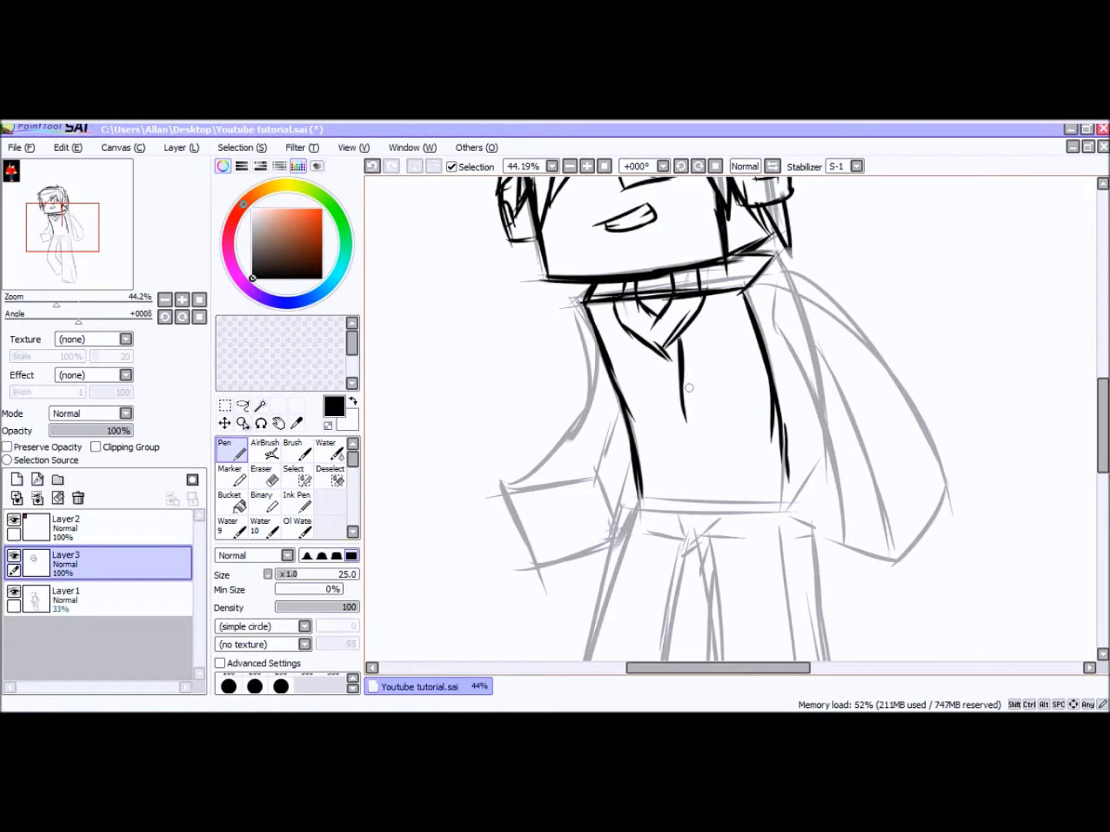
left_click_drag(682, 333, 696, 441)
left_click_drag(634, 336, 648, 428)
left_click_drag(641, 345, 656, 445)
left_click_drag(653, 377, 671, 461)
Draw the hoodie's bottom hem and the lower corner of the torso's side face.
left_click_drag(783, 458, 786, 513)
left_click_drag(629, 504, 792, 512)
mouse_move(789, 512)
left_mouse_down()
mouse_move(819, 470)
mouse_move(813, 404)
left_mouse_up()
Draw the outline of the right-hand arm from the shoulder down to the hand.
mouse_move(786, 350)
left_mouse_down()
mouse_move(834, 458)
mouse_move(840, 503)
left_mouse_up()
mouse_move(834, 509)
left_mouse_down()
mouse_move(878, 508)
mouse_move(941, 468)
left_mouse_up()
left_click_drag(942, 459, 850, 338)
left_click_drag(884, 358, 770, 257)
left_click_drag(780, 258, 793, 288)
Draw the left-hand arm's sleeve edges and its blocky hand, undoing a stray stroke.
left_click_drag(592, 299, 595, 425)
mouse_move(592, 390)
left_mouse_down()
mouse_move(557, 441)
mouse_move(593, 442)
left_mouse_up()
left_click_drag(593, 445, 630, 498)
mouse_move(553, 449)
left_mouse_down()
mouse_move(613, 433)
mouse_move(504, 486)
left_mouse_up()
mouse_move(499, 487)
left_mouse_down()
mouse_move(598, 467)
mouse_move(535, 559)
left_mouse_up()
mouse_move(533, 558)
left_mouse_down()
mouse_move(599, 527)
mouse_move(614, 541)
mouse_move(589, 475)
left_mouse_up()
left_click(373, 165)
Draw the blocky hand and cuff edge at the end of the right-hand arm.
left_click_drag(1102, 425, 1102, 454)
left_click_drag(840, 365, 842, 412)
left_click_drag(834, 408, 894, 426)
left_click_drag(890, 369, 896, 426)
left_click_drag(896, 427, 947, 375)
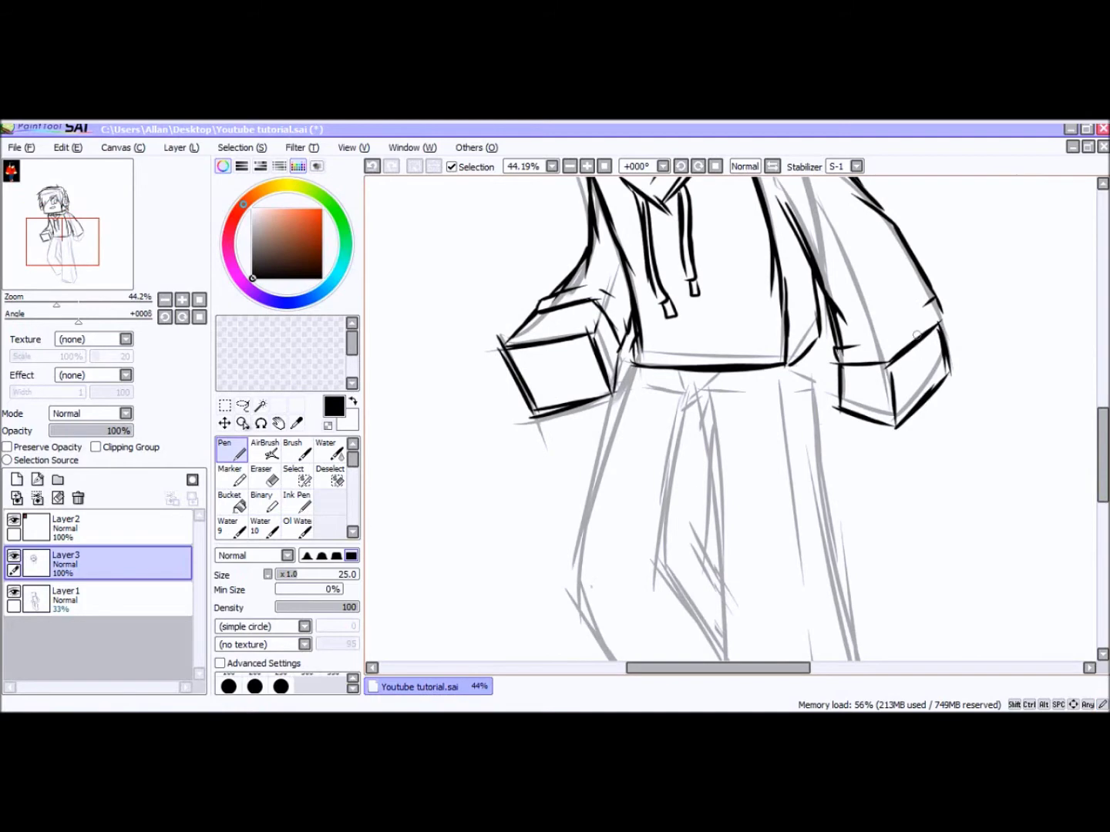
Draw the bent leg's outer and inner edges and the trouser cuff at its lower end.
scroll(916, 335, "down", 3)
left_click_drag(630, 218, 572, 420)
left_click_drag(571, 422, 627, 541)
left_click_drag(621, 540, 704, 521)
left_click_drag(606, 515, 651, 507)
left_click_drag(689, 524, 726, 501)
left_click_drag(680, 427, 712, 470)
left_click_drag(676, 302, 661, 416)
Draw the straight leg's inner edge, its trouser cuff and fabric folds above the cuff.
mouse_move(703, 236)
left_mouse_down()
mouse_move(731, 378)
mouse_move(727, 569)
mouse_move(870, 558)
left_mouse_up()
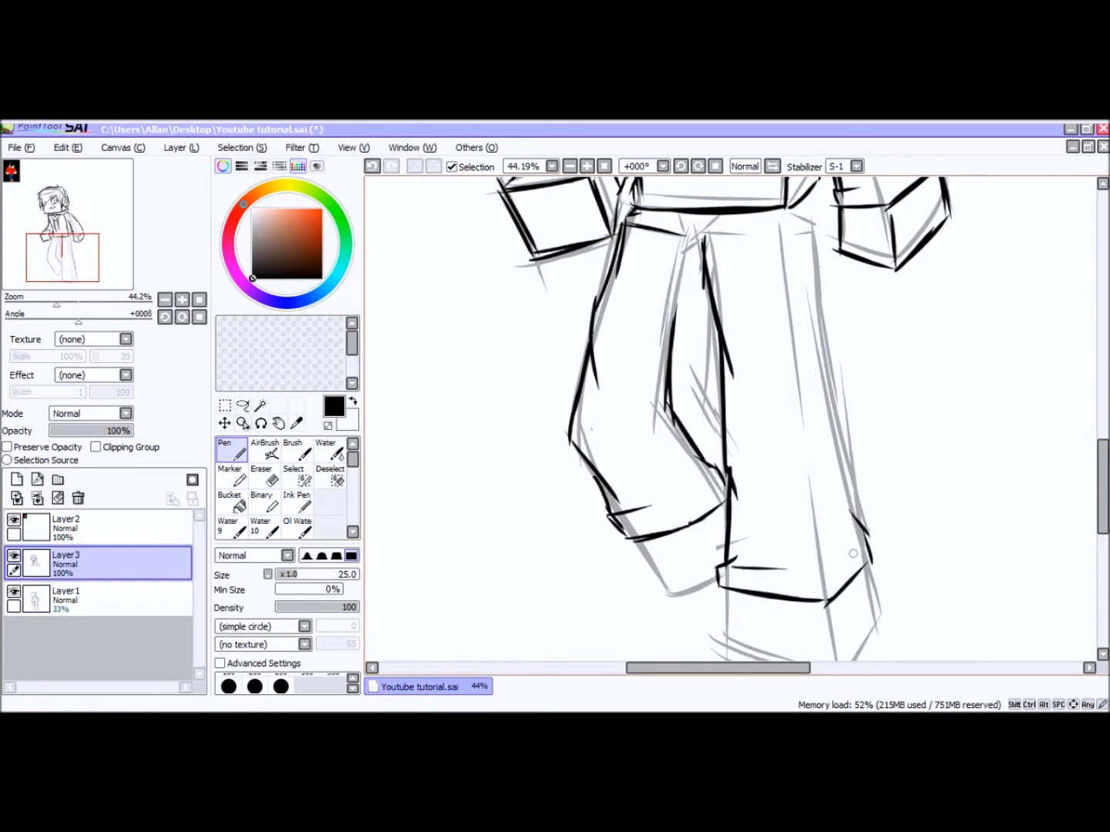
left_click_drag(805, 464, 822, 562)
left_click_drag(797, 428, 779, 505)
Draw the top edges of the straight leg, its front corner line and its outer edge.
left_click_drag(706, 237, 774, 239)
mouse_move(705, 236)
left_mouse_down()
mouse_move(744, 223)
mouse_move(814, 227)
left_mouse_up()
left_click_drag(780, 240, 781, 338)
left_click_drag(813, 230, 834, 393)
left_click_drag(831, 371, 857, 491)
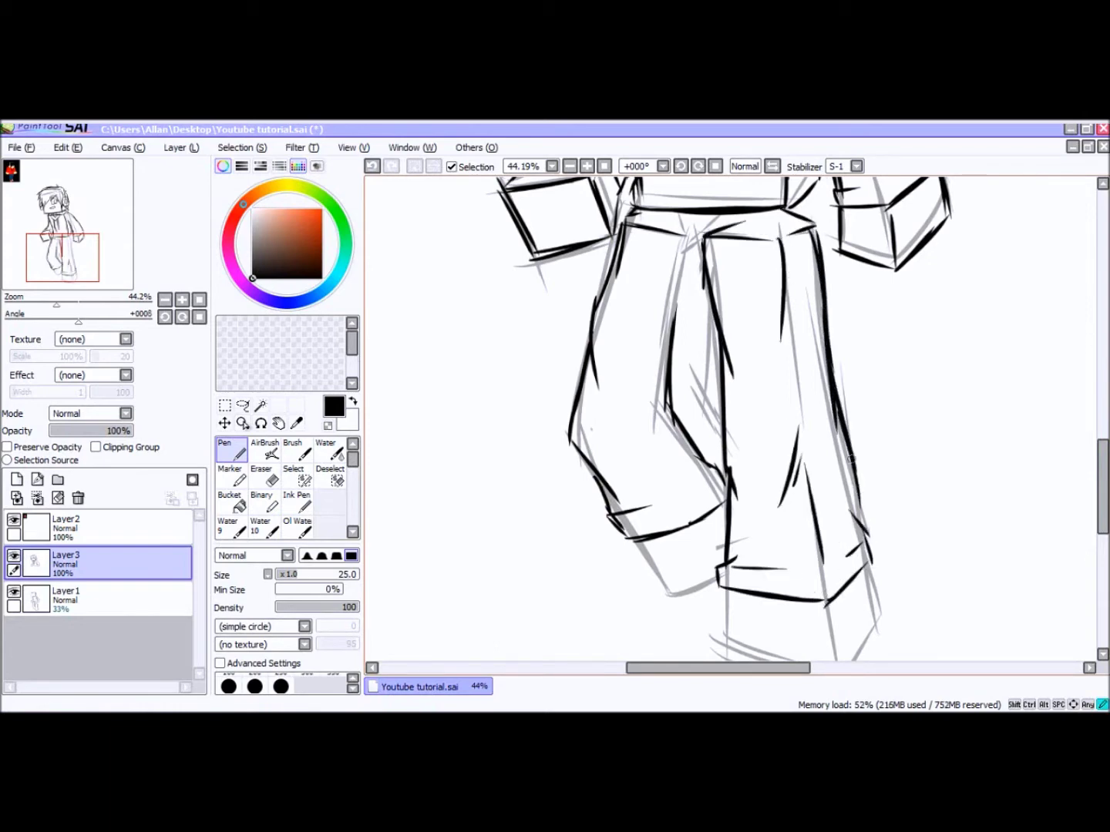
Add the inner lines between the legs and draw the blocky shoe on the bent leg.
left_click_drag(713, 315, 703, 420)
left_click_drag(711, 384, 700, 251)
mouse_move(629, 542)
left_mouse_down()
mouse_move(669, 598)
mouse_move(719, 579)
left_mouse_up()
mouse_move(666, 560)
left_mouse_down()
mouse_move(717, 571)
mouse_move(698, 556)
left_mouse_up()
Draw the blocky shoe of the straight leg with its sole line and a small front marking.
mouse_move(1102, 487)
left_mouse_down()
mouse_move(1102, 403)
mouse_move(1102, 520)
left_mouse_up()
left_click_drag(722, 434, 726, 504)
left_click_drag(727, 504, 830, 514)
mouse_move(827, 441)
left_mouse_down()
mouse_move(833, 521)
mouse_move(876, 467)
left_mouse_up()
left_click_drag(865, 402, 874, 468)
left_click_drag(726, 492, 829, 497)
left_click_drag(833, 495, 870, 462)
mouse_move(754, 474)
left_mouse_down()
mouse_move(803, 449)
mouse_move(755, 475)
left_mouse_up()
left_click_drag(759, 455, 792, 476)
Erase a short stretch of line and redraw the small shoe detail with the Pen.
left_click(424, 407, "ctrl+alt")
left_click_drag(406, 286, 585, 441)
key("e")
left_click_drag(725, 574, 761, 557)
left_click(230, 450)
mouse_move(697, 540)
left_mouse_down()
mouse_move(732, 579)
mouse_move(773, 567)
left_mouse_up()
left_click_drag(729, 570, 775, 553)
key("ctrl+alt+space")
left_click(691, 556)
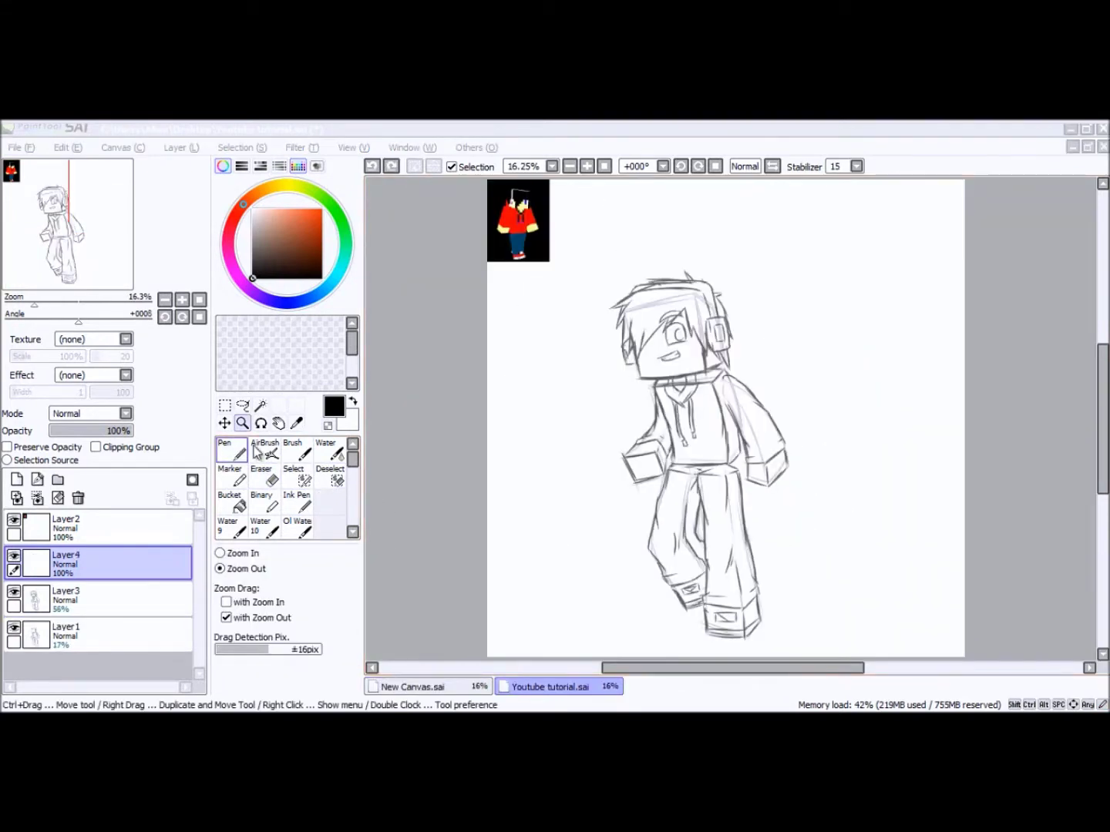
left_click_drag(596, 269, 839, 661)
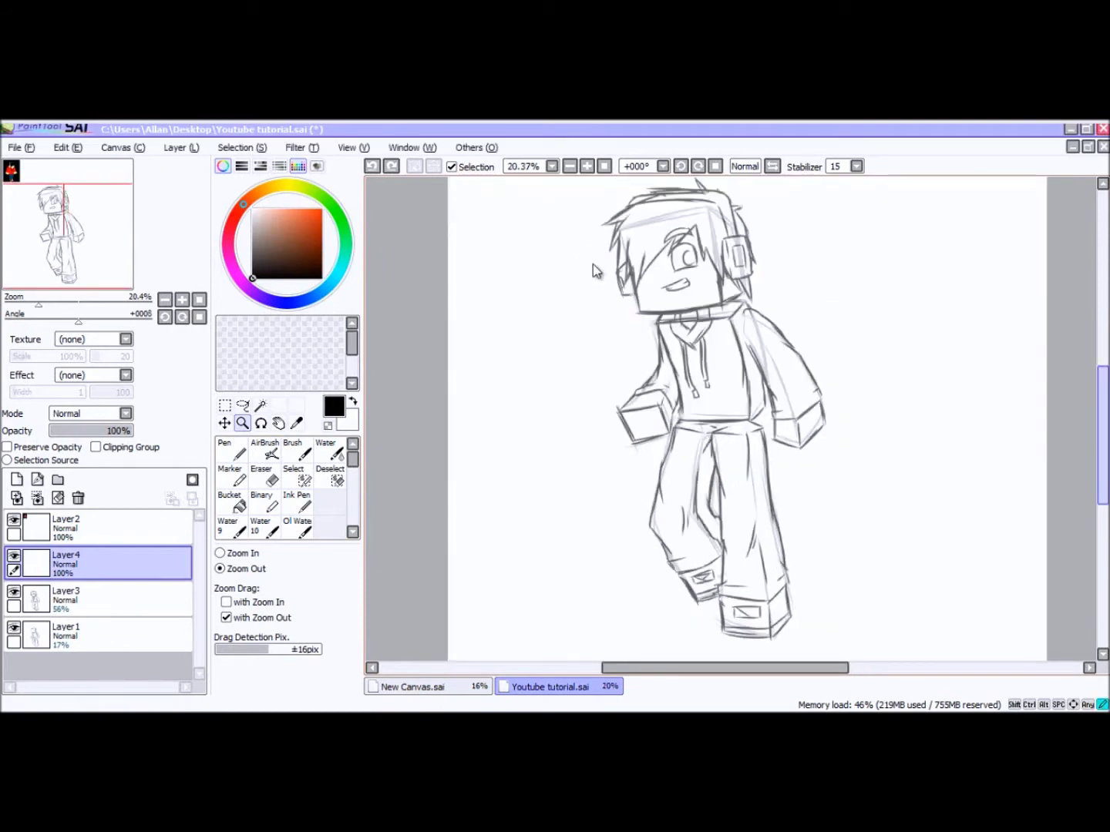
scroll(592, 265, "up", 3)
scroll(592, 265, "down", 4)
scroll(593, 264, "up", 3)
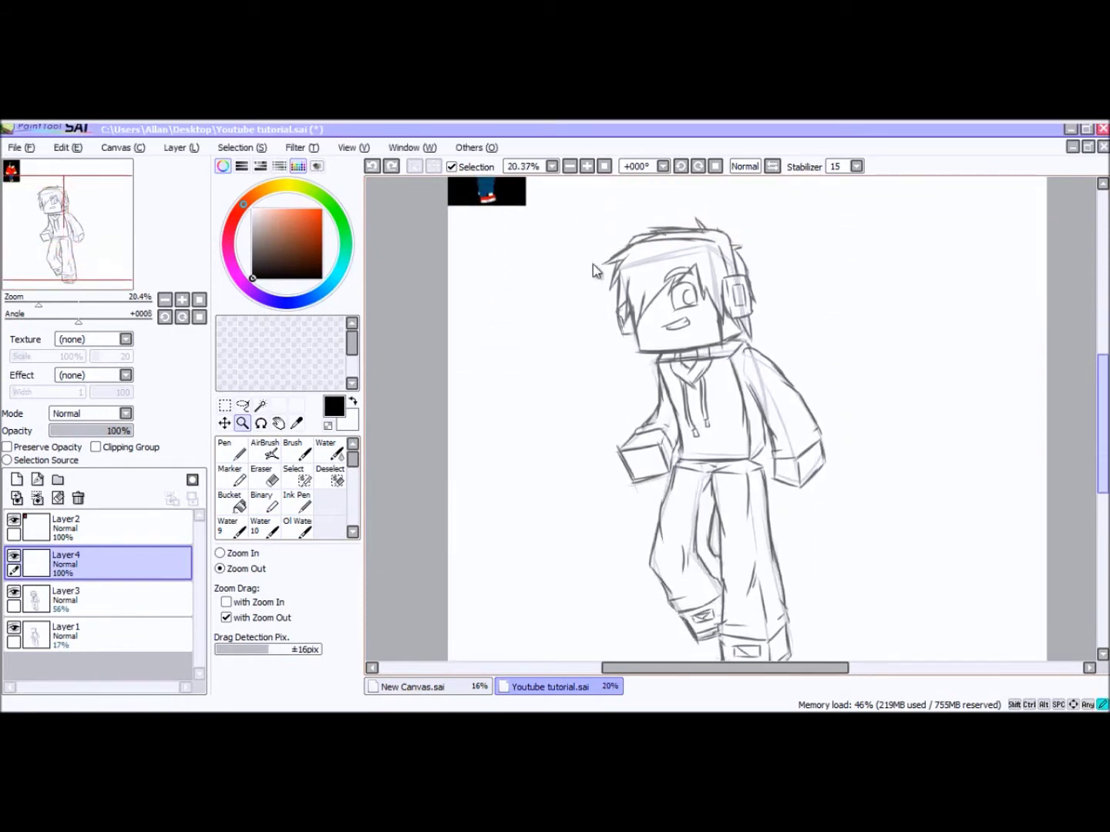
scroll(593, 264, "down", 2)
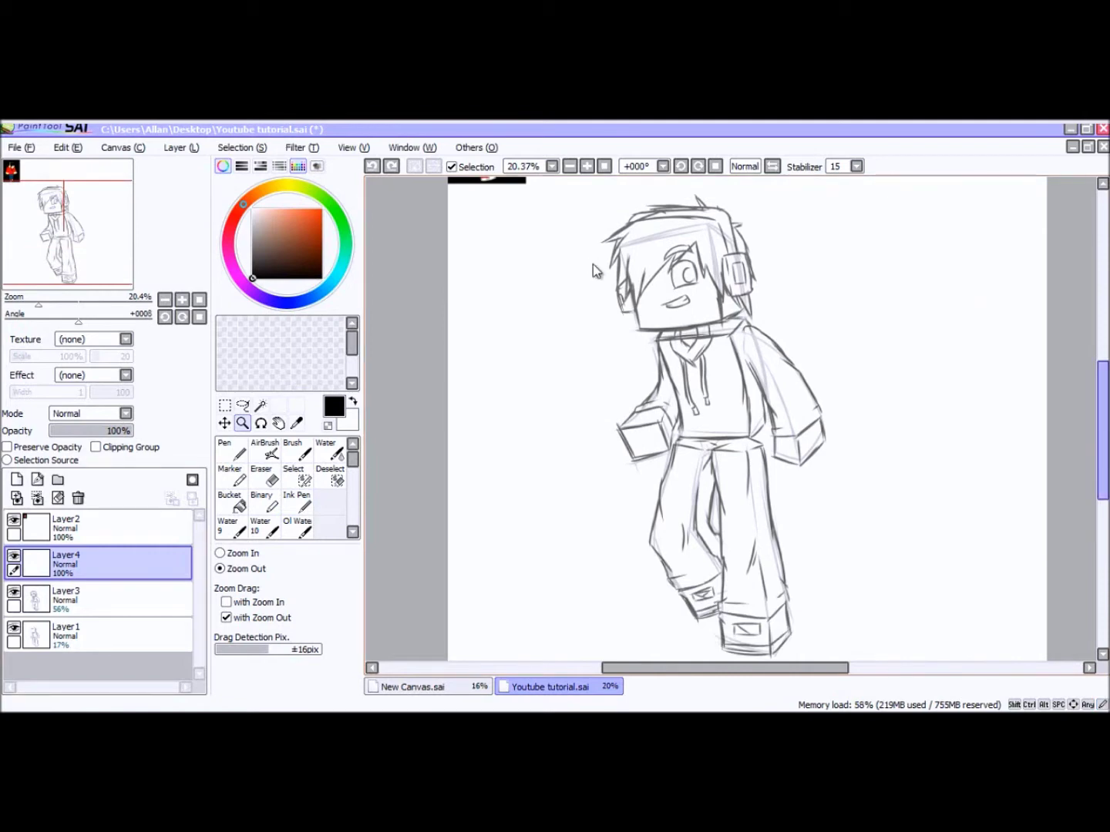
scroll(594, 265, "up", 3)
scroll(593, 264, "down", 3)
scroll(592, 264, "up", 3)
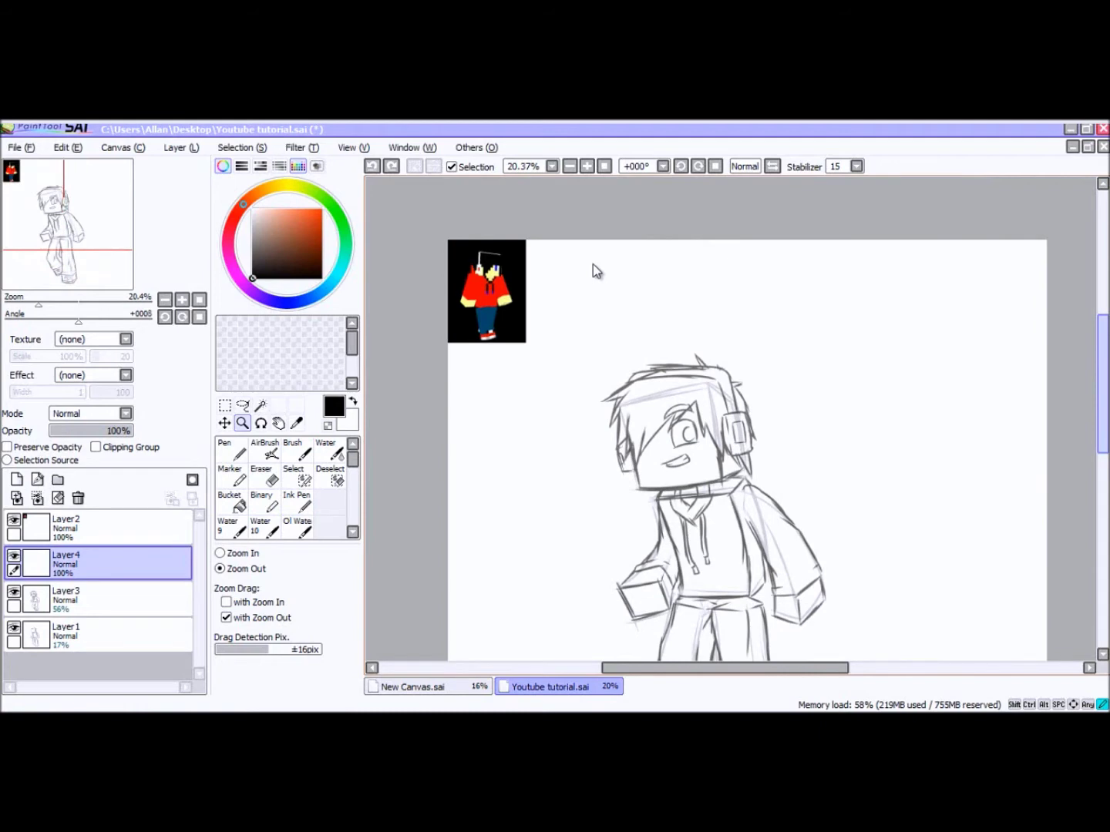
scroll(593, 264, "down", 3)
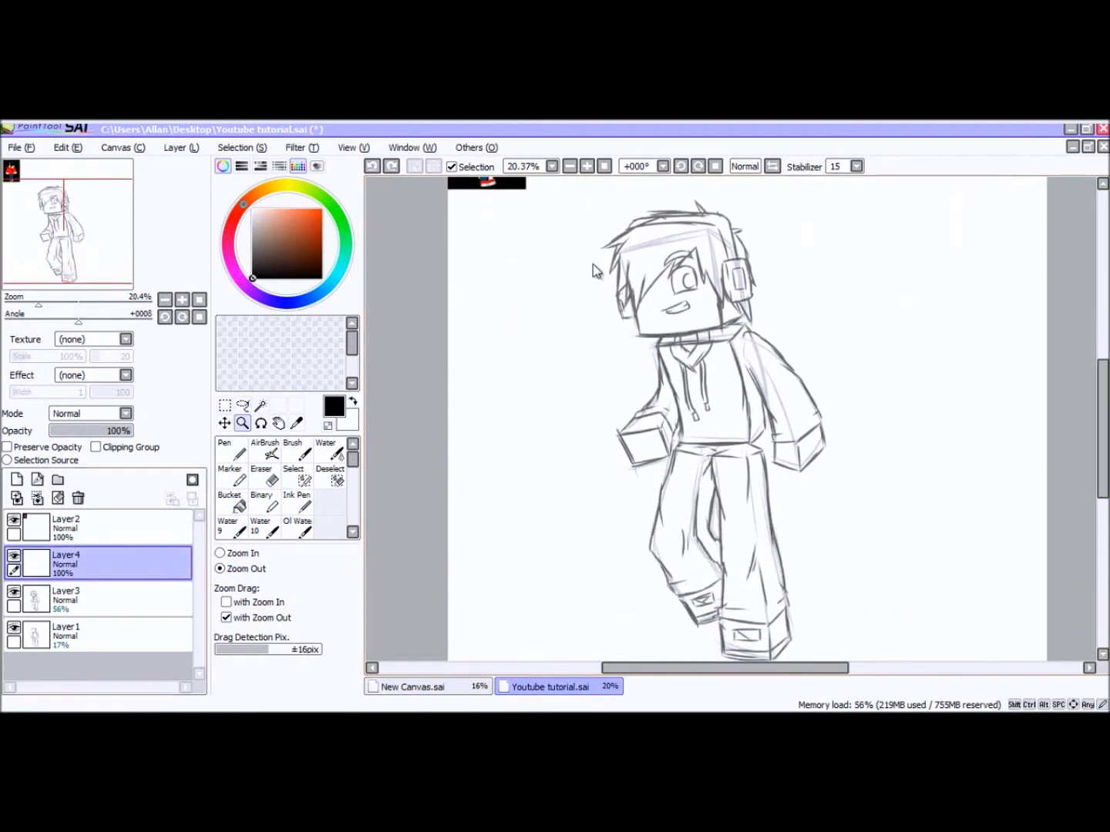
Lower the opacity of Layer3 to 46% and Layer1 to 9%, and make Layer4 active.
left_click(122, 600)
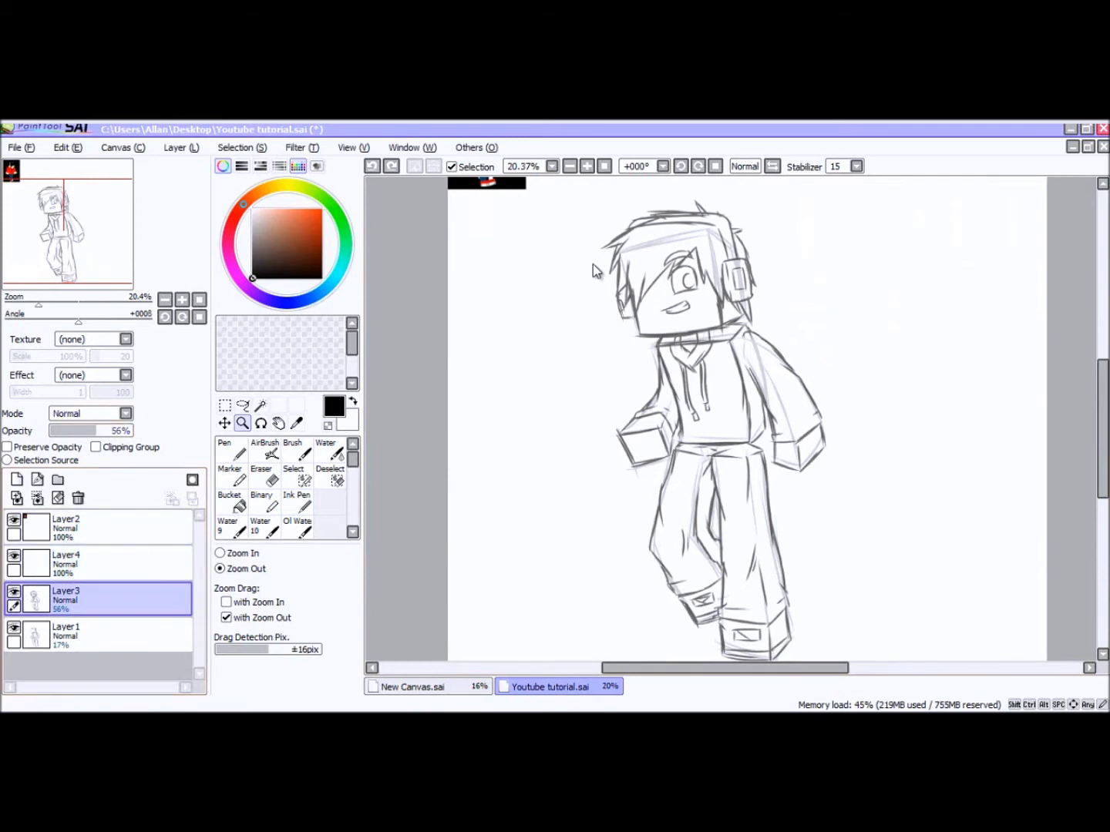
left_click_drag(96, 431, 86, 431)
left_click(121, 635)
key("minus")
key("Up")
key("Up")
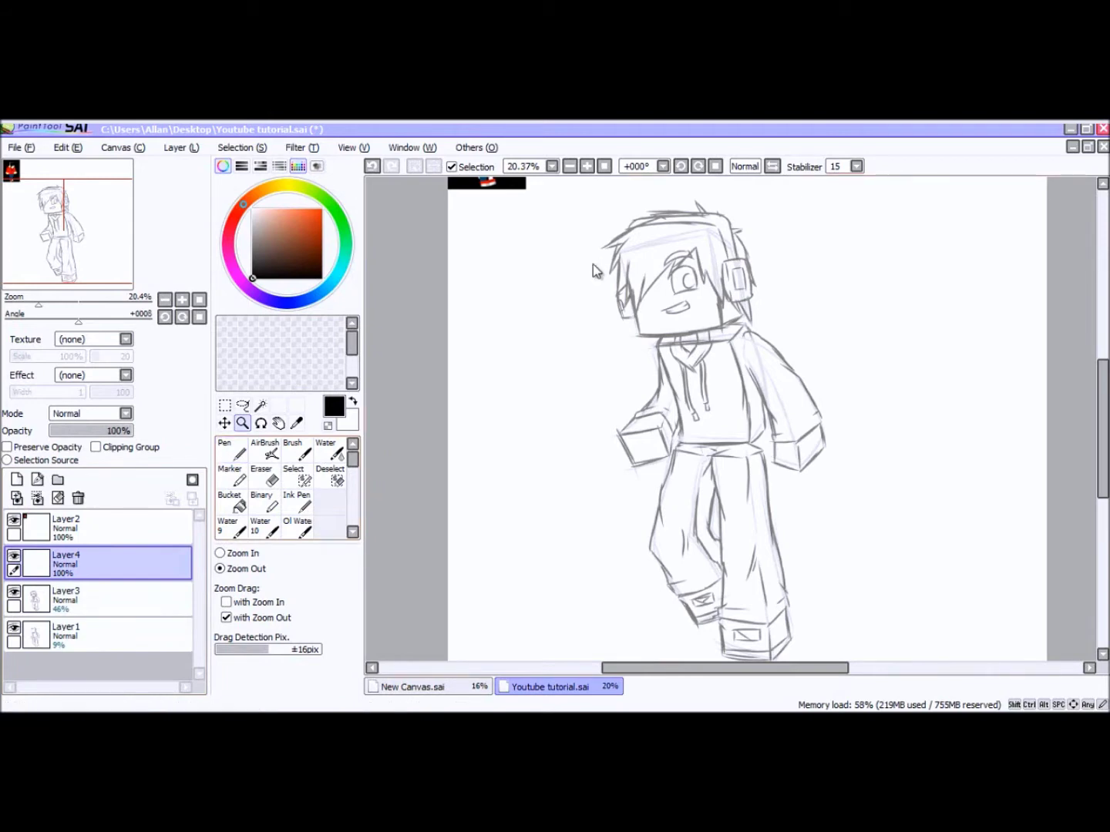
Set the stabilizer to 15 and switch to the Pen tool.
left_click(856, 166)
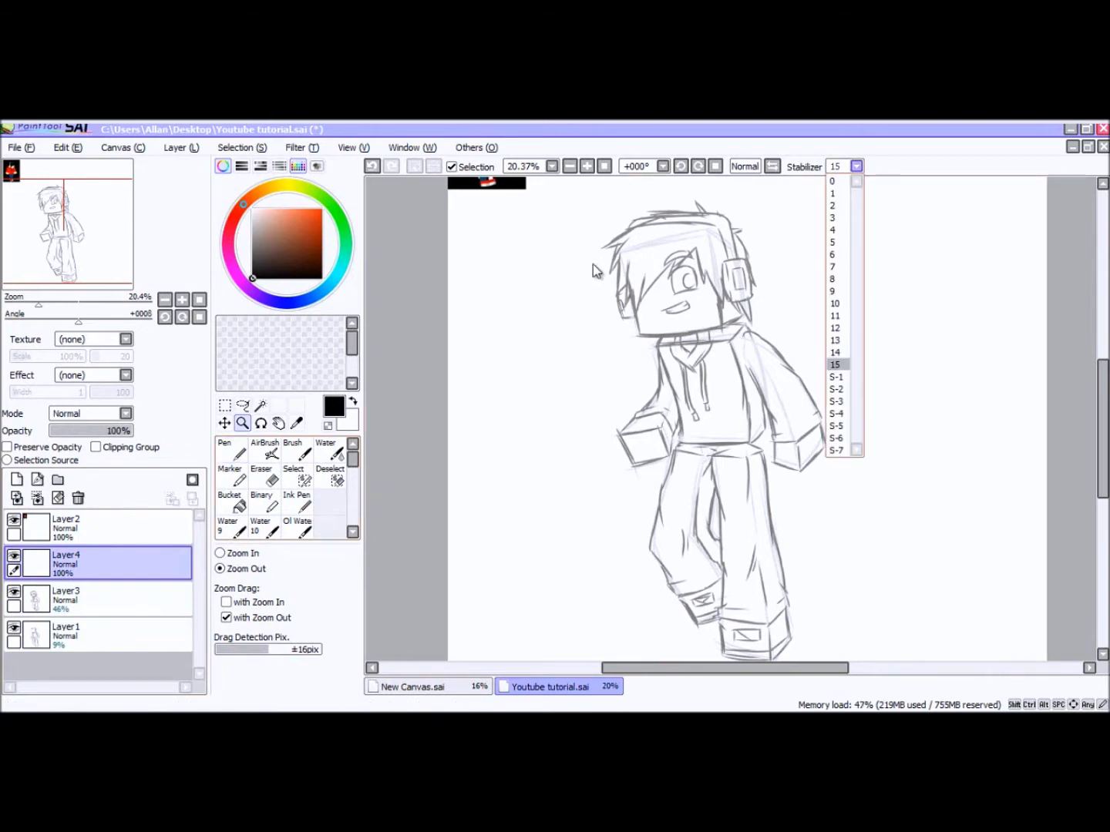
left_click(835, 365)
left_click(232, 449)
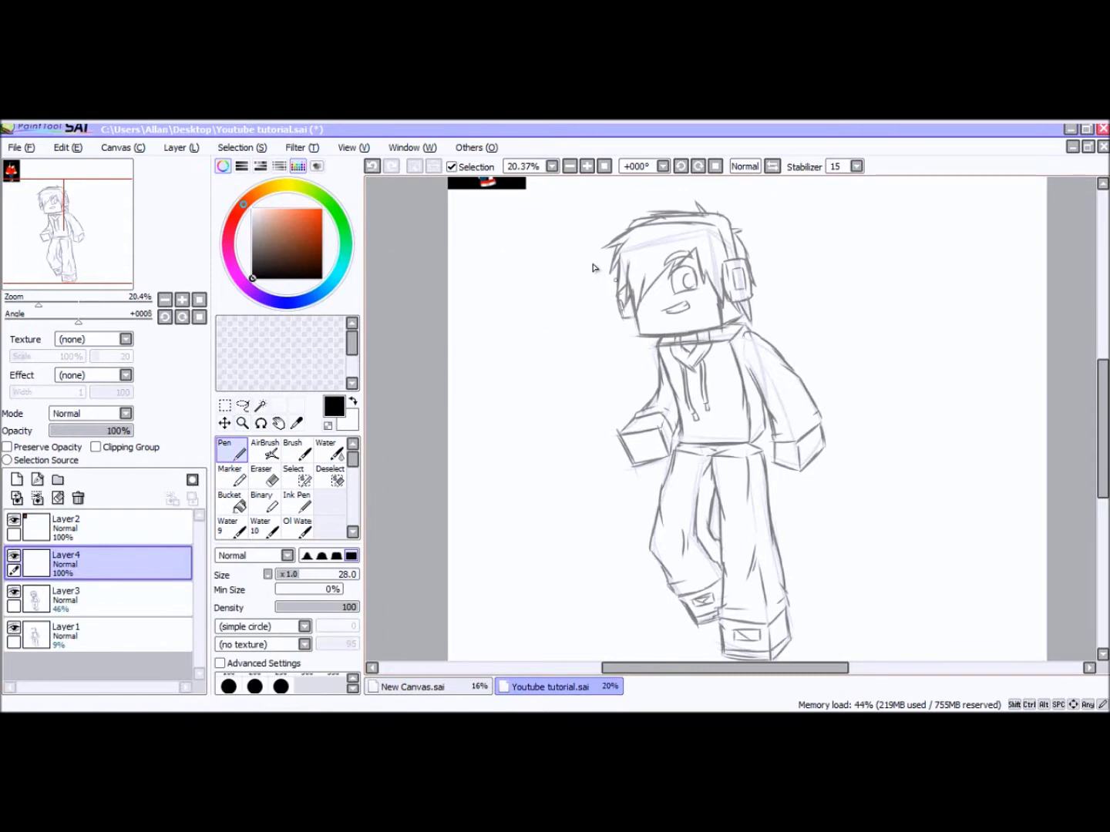
Try crossing two straight practice strokes beside the character and erasing their overshooting ends down to a corner.
key("ctrl+z")
left_click_drag(572, 331, 580, 327)
mouse_move(467, 302)
left_mouse_down()
mouse_move(546, 445)
mouse_move(600, 356)
left_mouse_up()
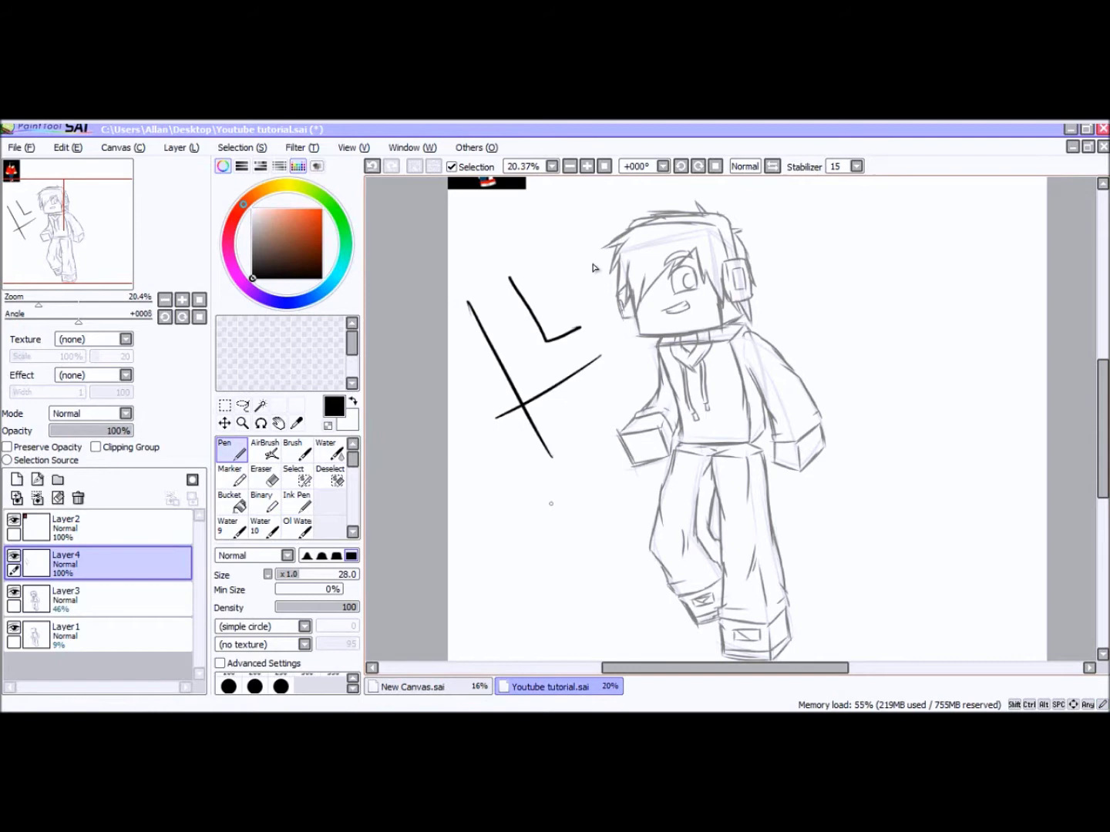
key("e")
left_click_drag(532, 418, 521, 414)
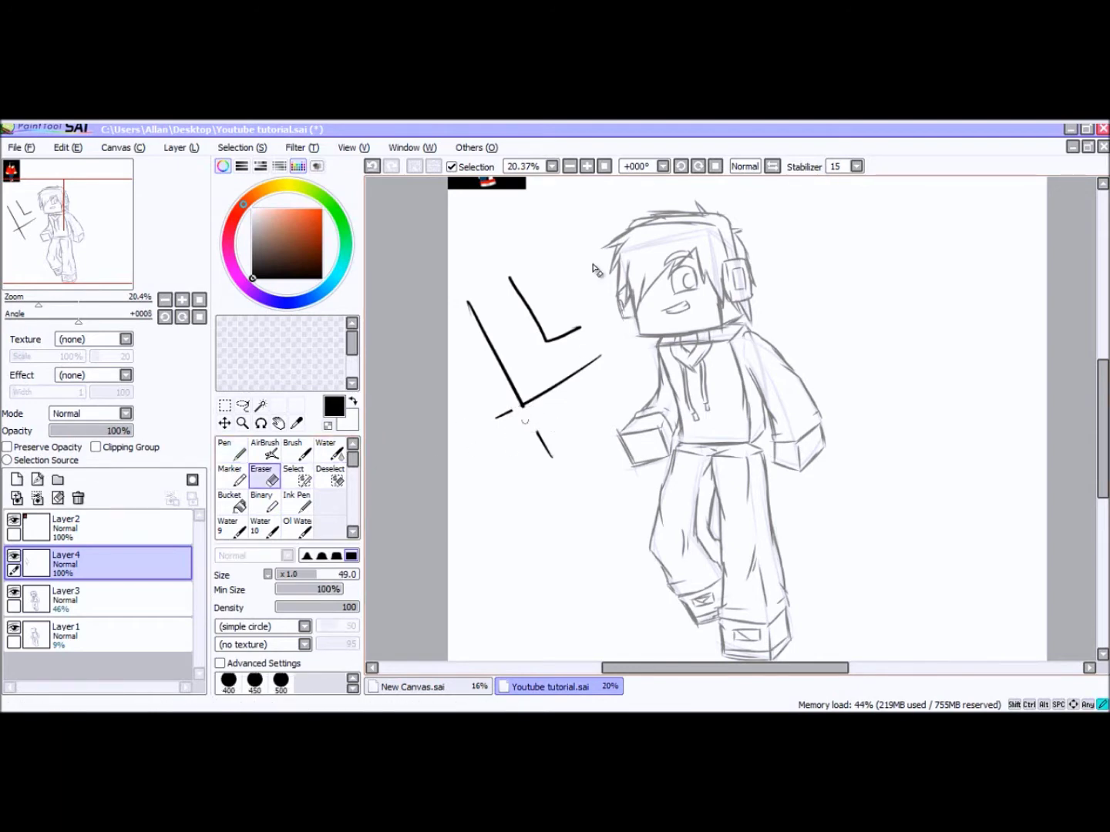
key("ctrl+z")
key("ctrl+z")
key("ctrl+z")
key("ctrl+z")
key("ctrl+z")
key("ctrl+z")
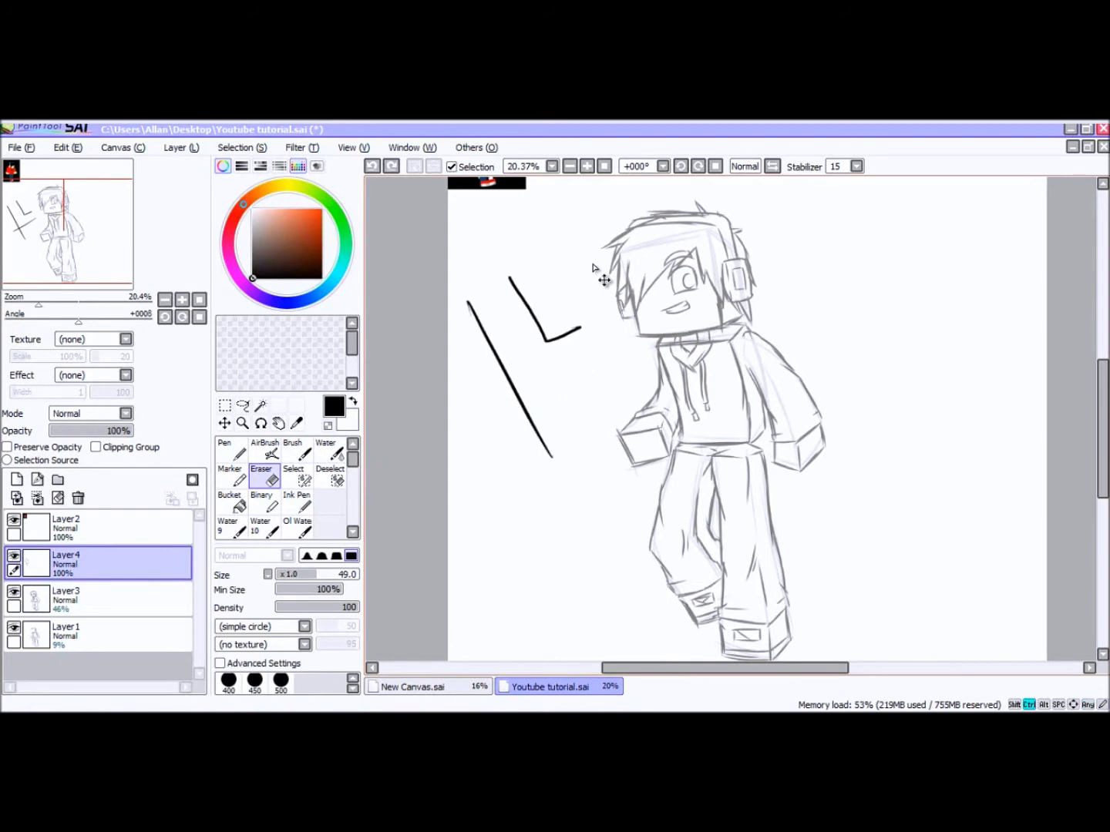
Try to ink the side edges and chin line of the face with the Pen at size 28.
key("n")
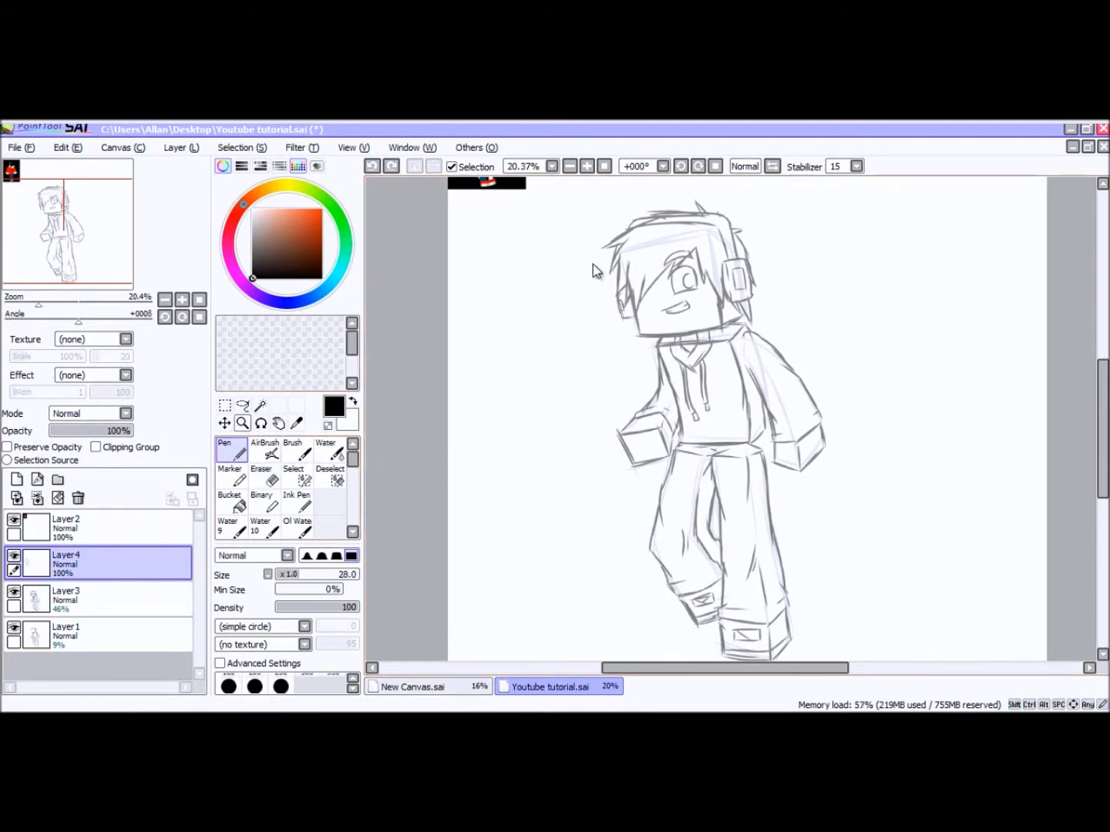
key("z")
left_click_drag(593, 265, 806, 392)
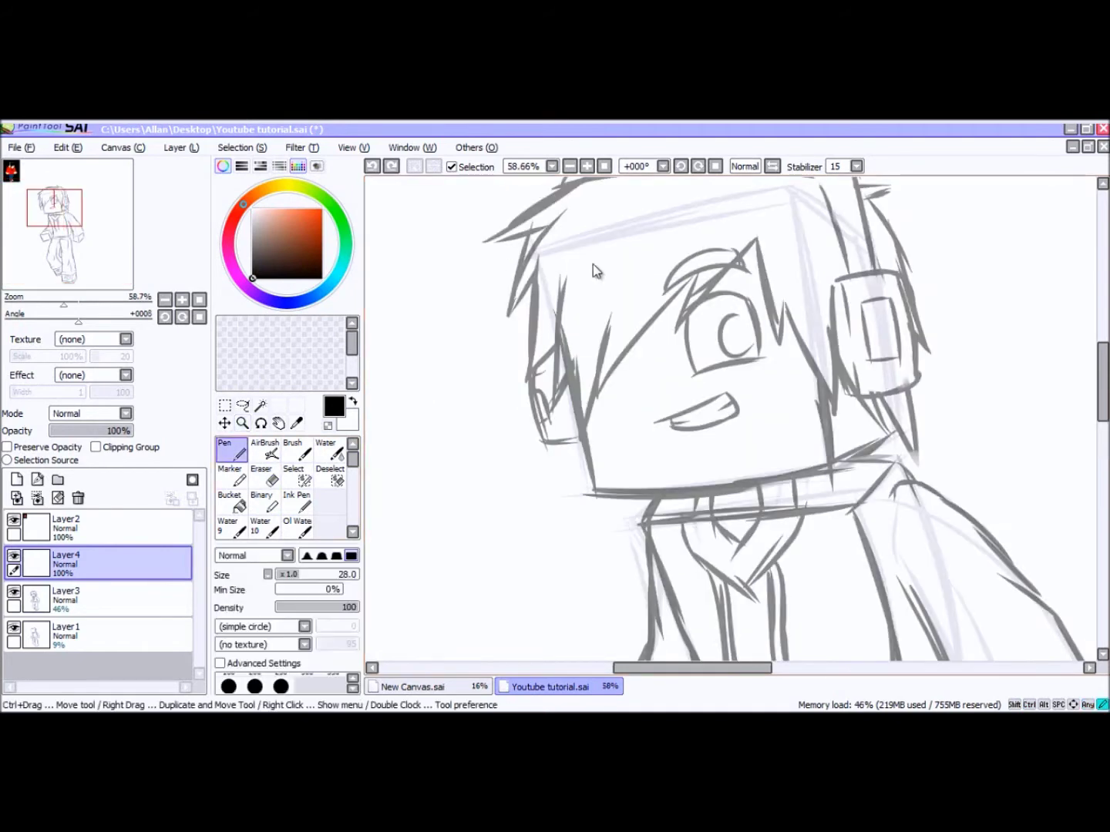
left_click_drag(552, 293, 620, 579)
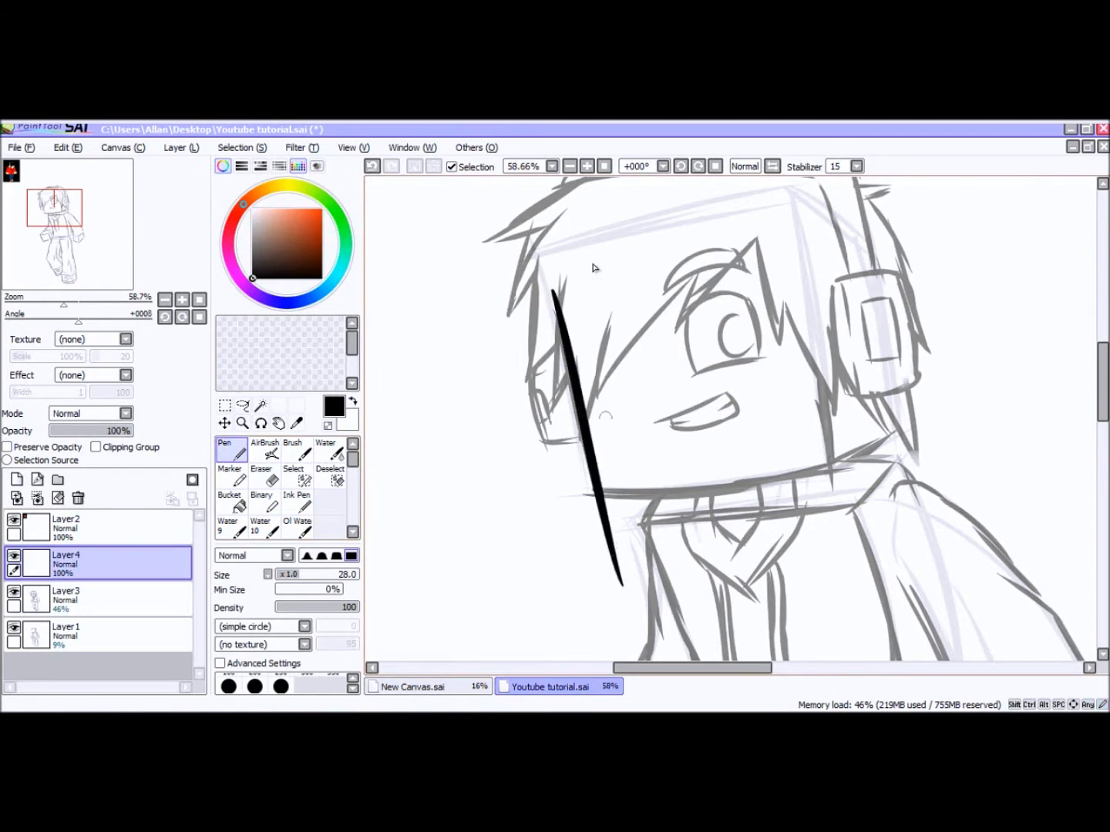
left_click_drag(787, 228, 843, 539)
key("ctrl+z")
left_click_drag(788, 232, 854, 556)
left_click_drag(603, 493, 1055, 427)
key("ctrl+z")
key("ctrl+z")
key("ctrl+z")
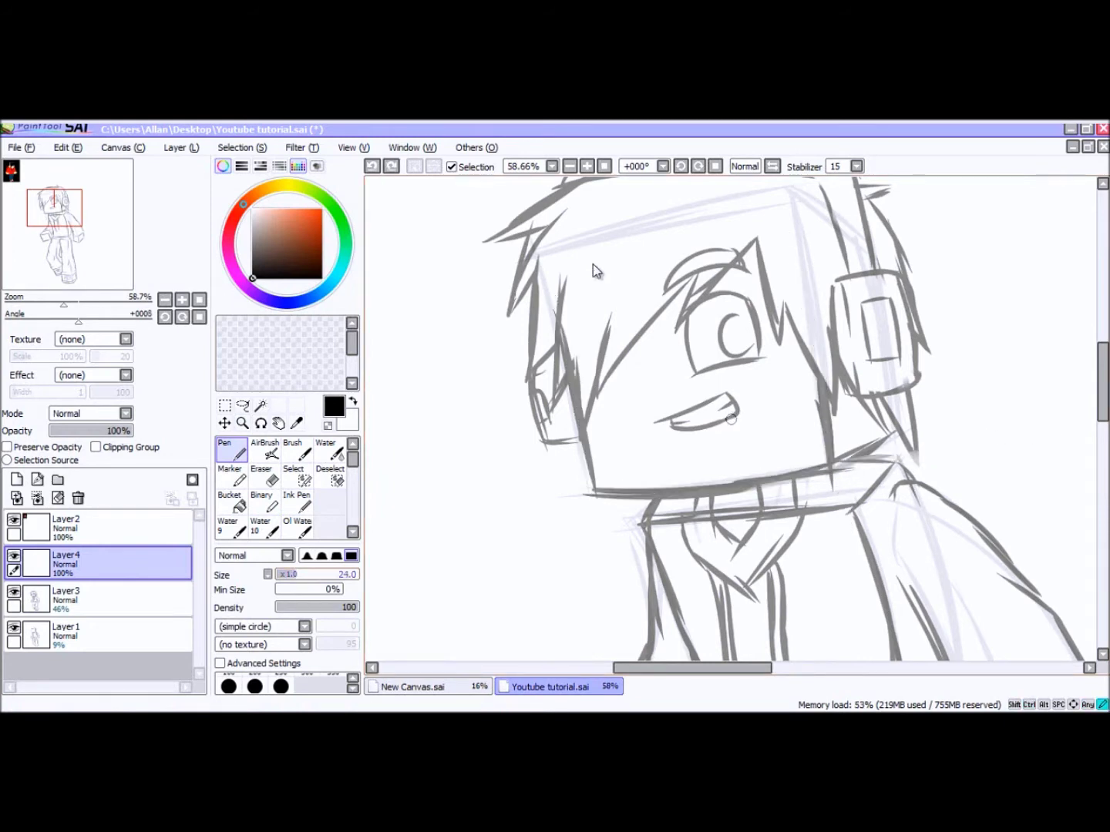
Try thinner pen sizes, 24 and 18, on the outer side edge of the face.
left_click_drag(551, 304, 605, 590)
key("ctrl+z")
left_click_drag(549, 308, 621, 590)
key("ctrl+z")
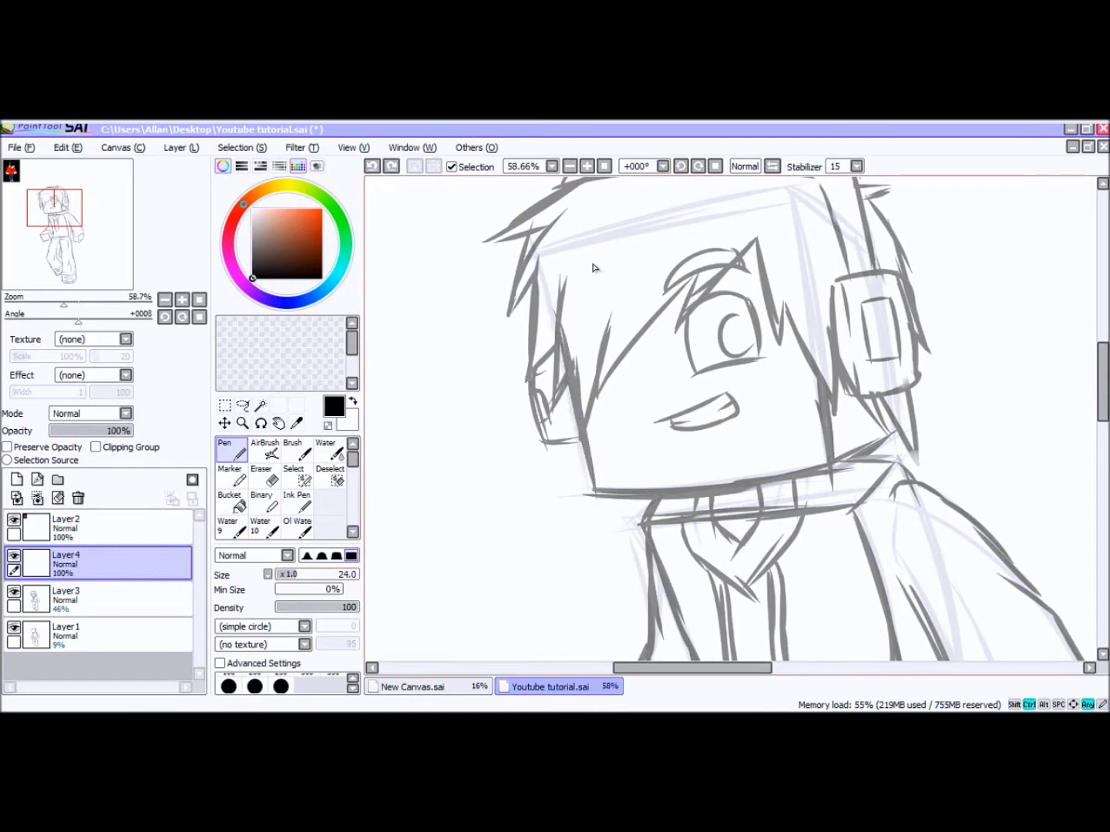
left_click_drag(552, 307, 609, 605)
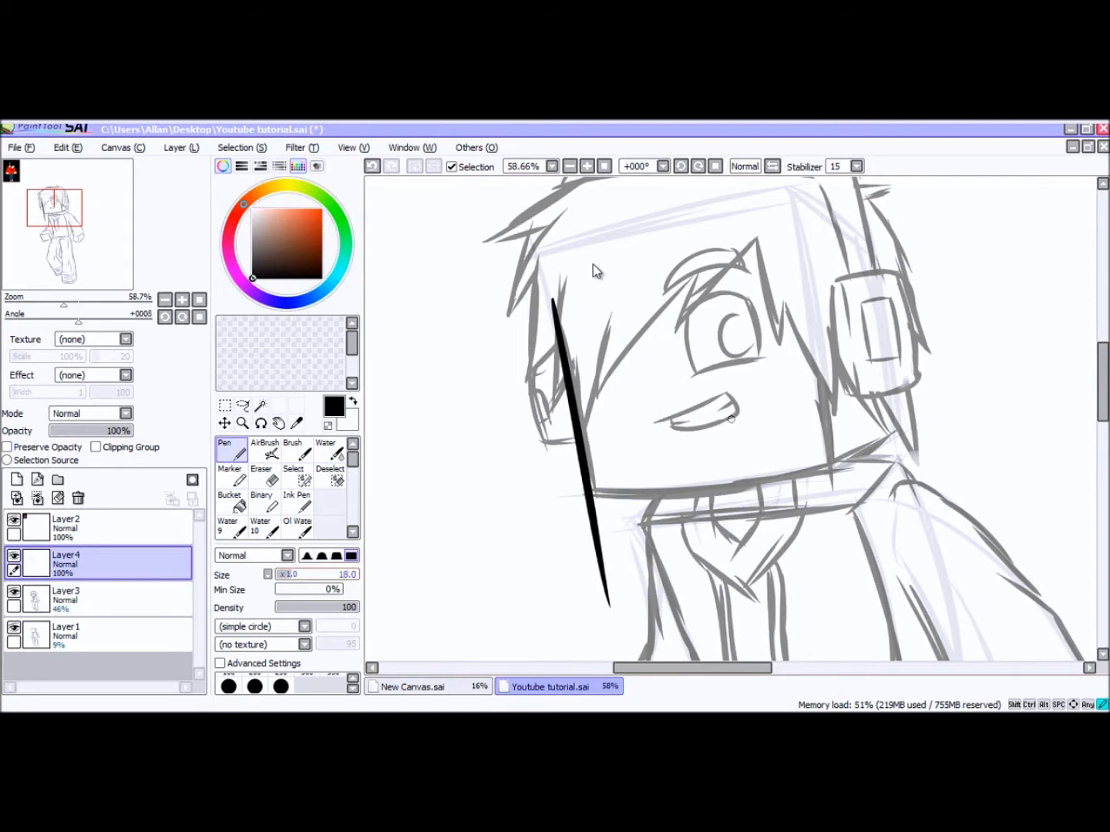
key("ctrl+z")
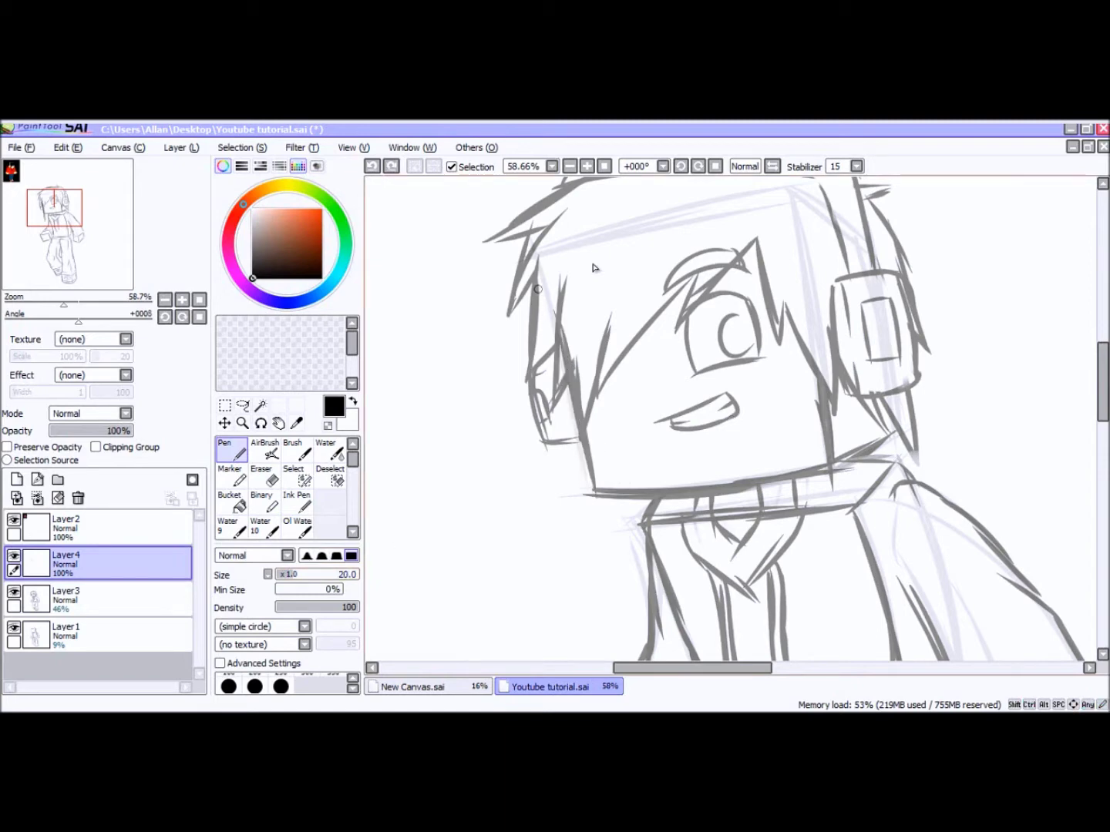
Ink both side edges and the chin line of the face with long overshooting strokes at pen size 20.
left_click_drag(551, 296, 617, 640)
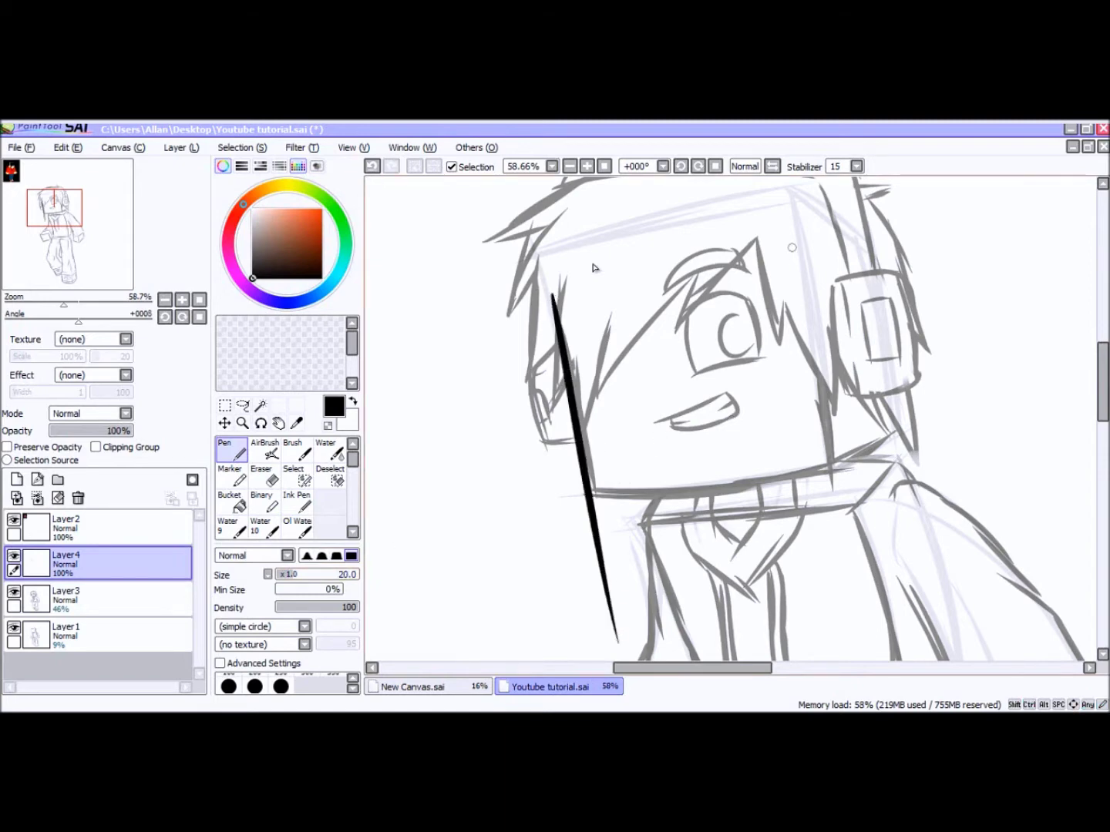
left_click_drag(783, 256, 838, 607)
key("ctrl+z")
left_click_drag(788, 257, 841, 600)
key("ctrl+z")
left_click_drag(793, 260, 848, 622)
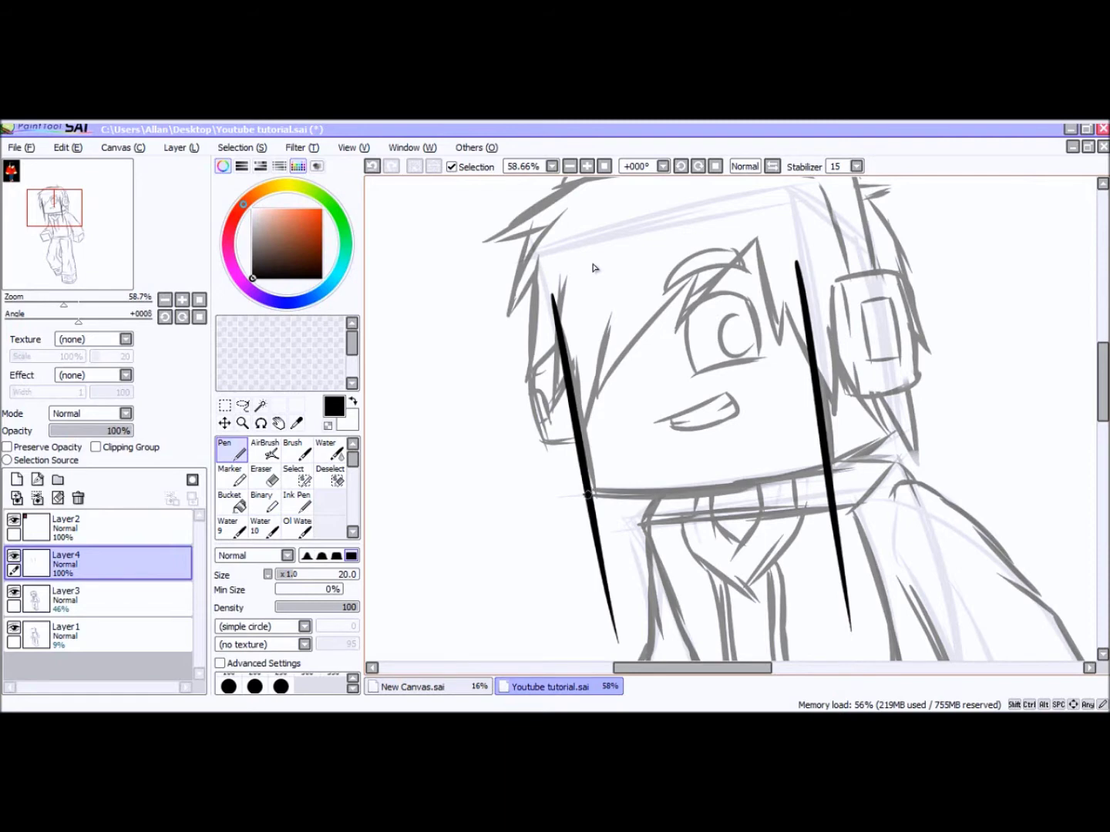
left_click_drag(588, 497, 993, 420)
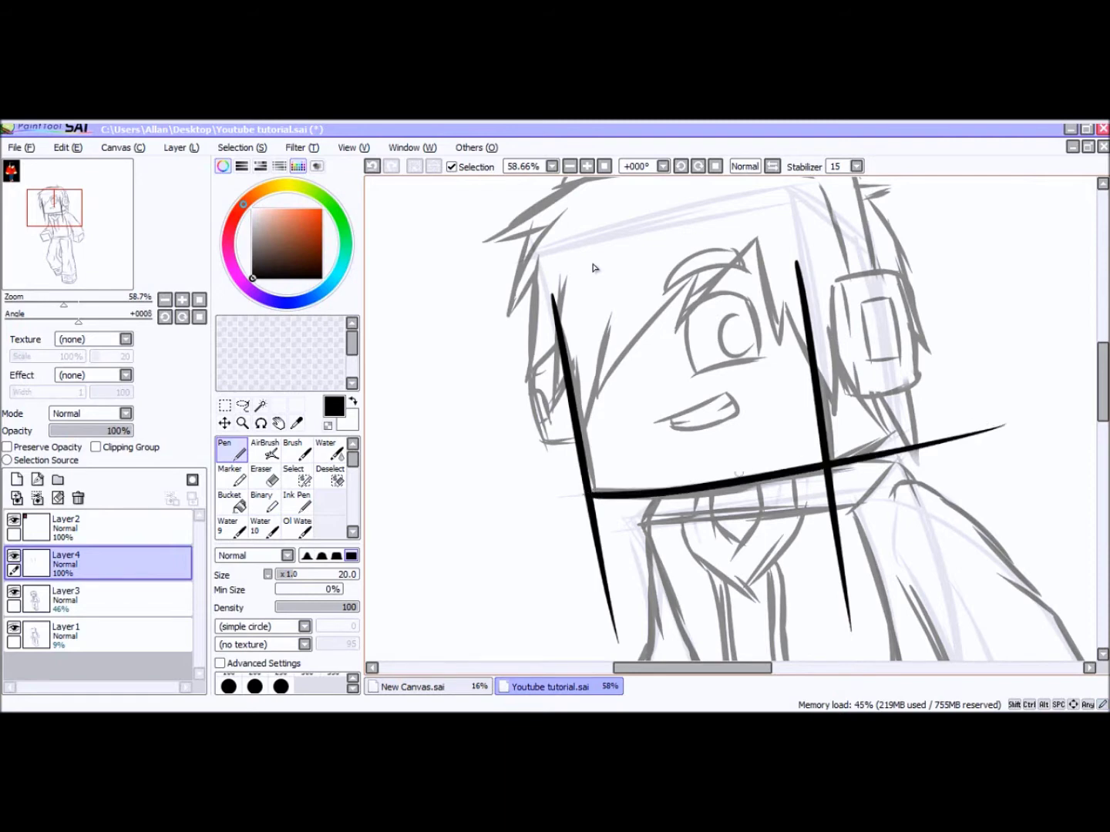
Erase the overshooting side line below the chin corner under the hair-covered side, using the Eraser at size 27.
left_click(242, 423)
left_click_drag(524, 423, 761, 580)
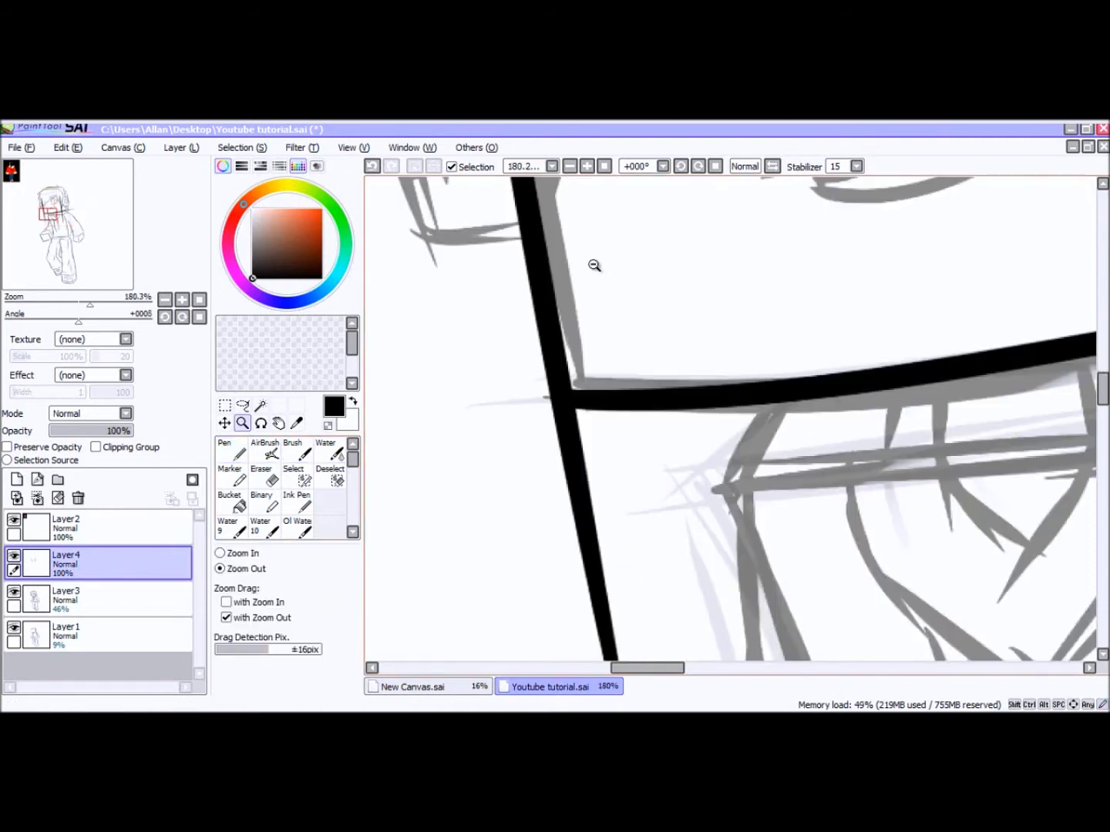
key("e")
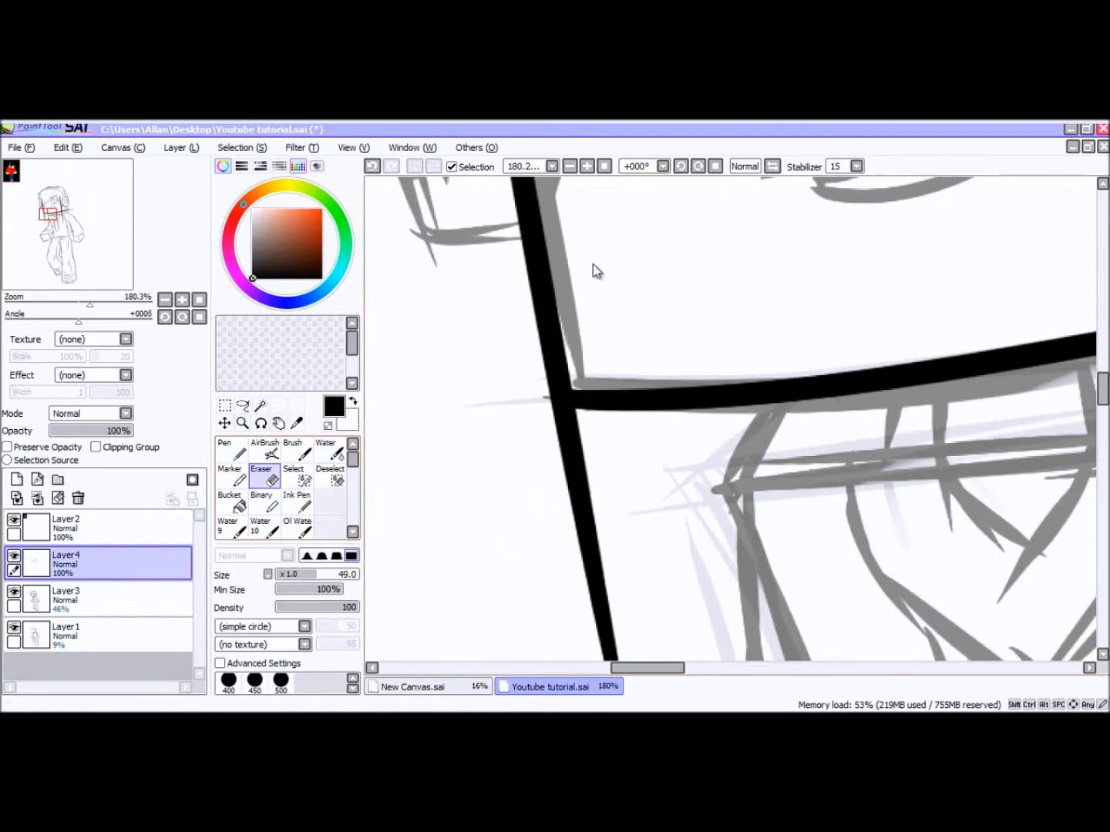
mouse_move(587, 427)
left_mouse_down()
mouse_move(531, 421)
mouse_move(583, 433)
left_mouse_up()
mouse_move(586, 433)
left_mouse_down()
mouse_move(554, 423)
mouse_move(552, 465)
mouse_move(594, 510)
mouse_move(590, 523)
left_mouse_up()
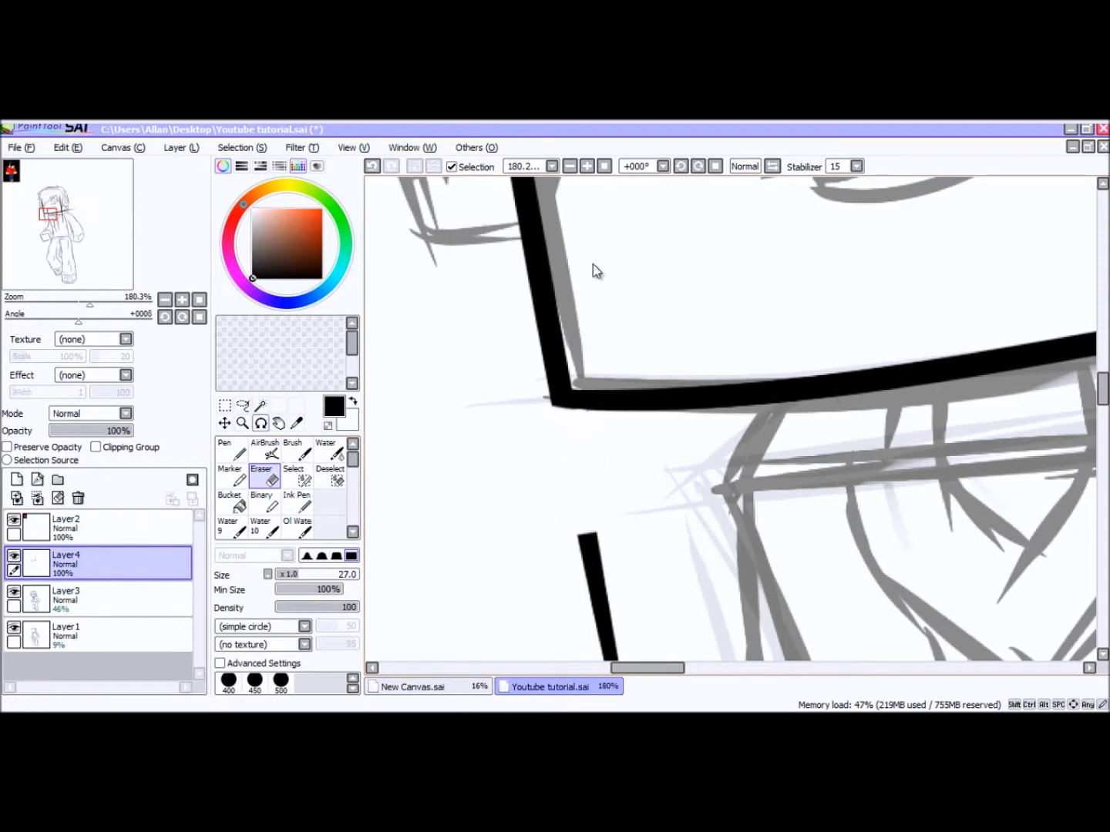
key("ctrl+space")
left_click(493, 466)
left_click(493, 467)
left_click(493, 467)
left_click(493, 466)
left_click(264, 476)
left_click_drag(528, 490, 532, 566)
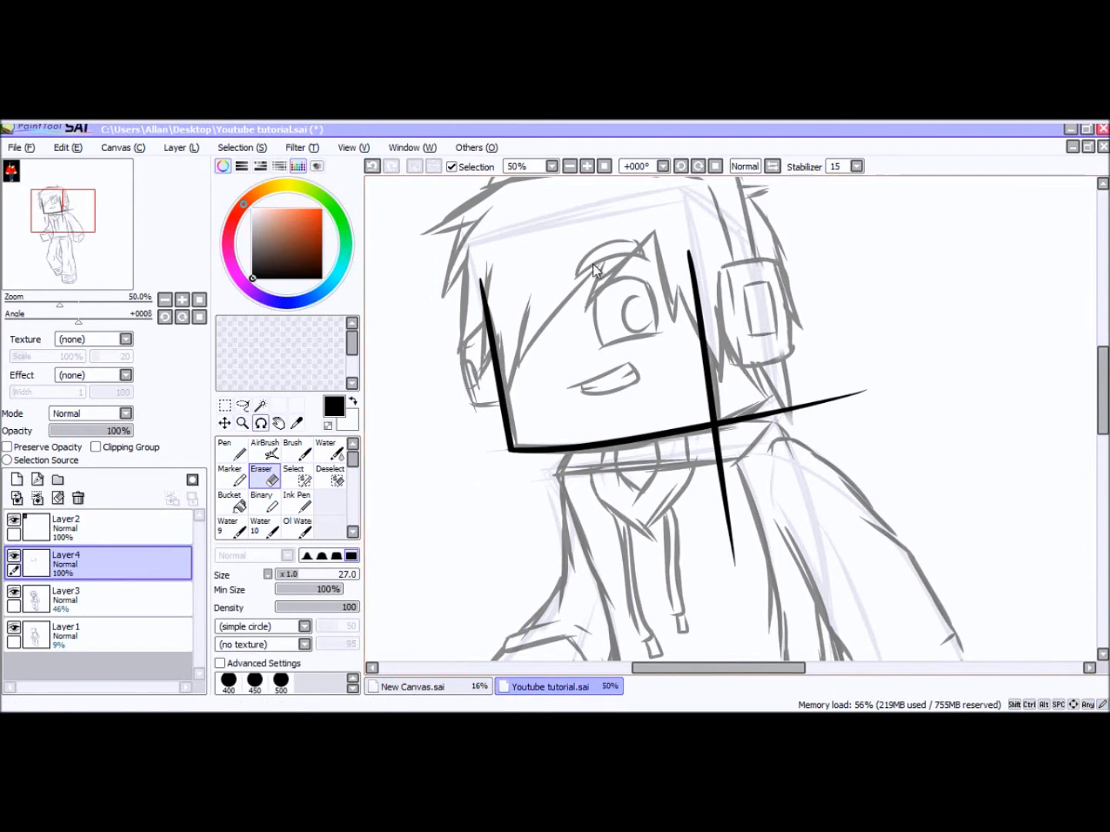
Erase the overshooting chin and side lines beyond the face corner on the headphone side.
key("ctrl+space")
left_click(593, 264)
mouse_move(654, 379)
left_mouse_down()
mouse_move(682, 363)
mouse_move(686, 384)
left_mouse_up()
key("ctrl+z")
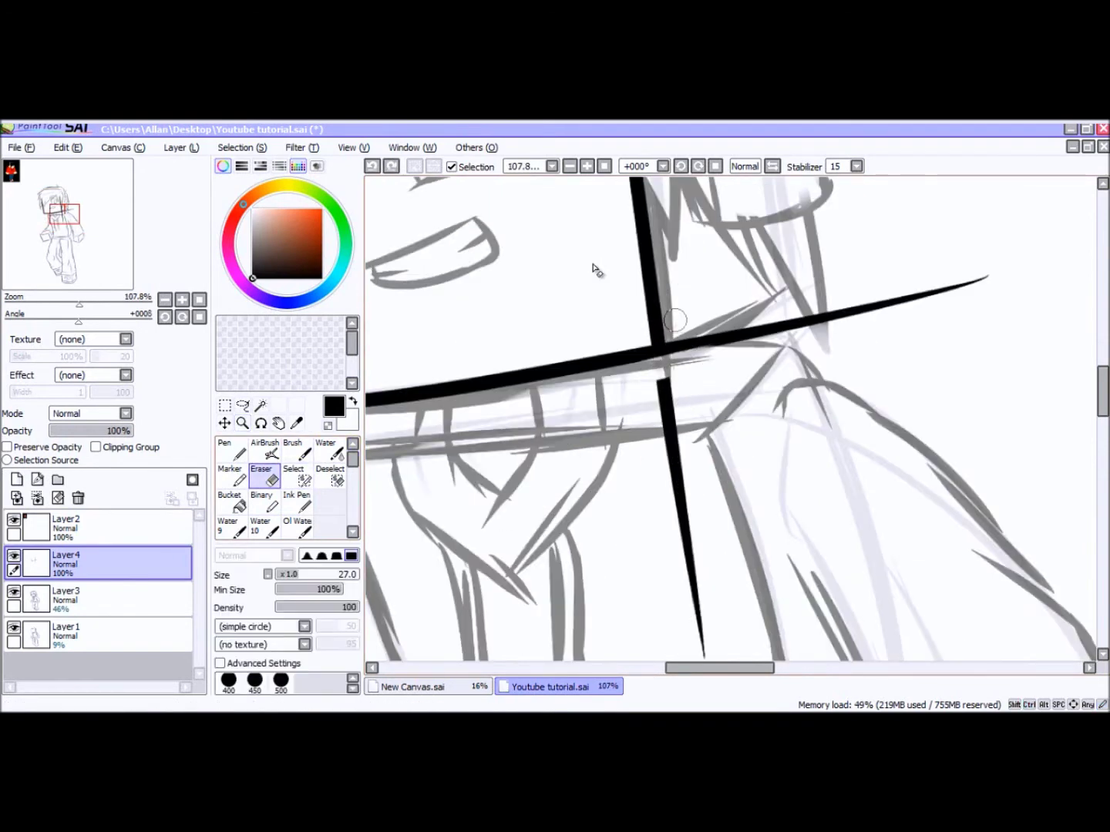
mouse_move(682, 345)
left_mouse_down()
mouse_move(672, 341)
mouse_move(677, 400)
left_mouse_up()
key("ctrl+z")
mouse_move(677, 338)
left_mouse_down()
mouse_move(686, 389)
mouse_move(695, 344)
mouse_move(859, 292)
mouse_move(953, 287)
left_mouse_up()
mouse_move(661, 380)
left_mouse_down()
mouse_move(649, 478)
mouse_move(682, 520)
mouse_move(700, 616)
left_mouse_up()
scroll(1086, 399, "down", 5)
left_click_drag(712, 426, 698, 503)
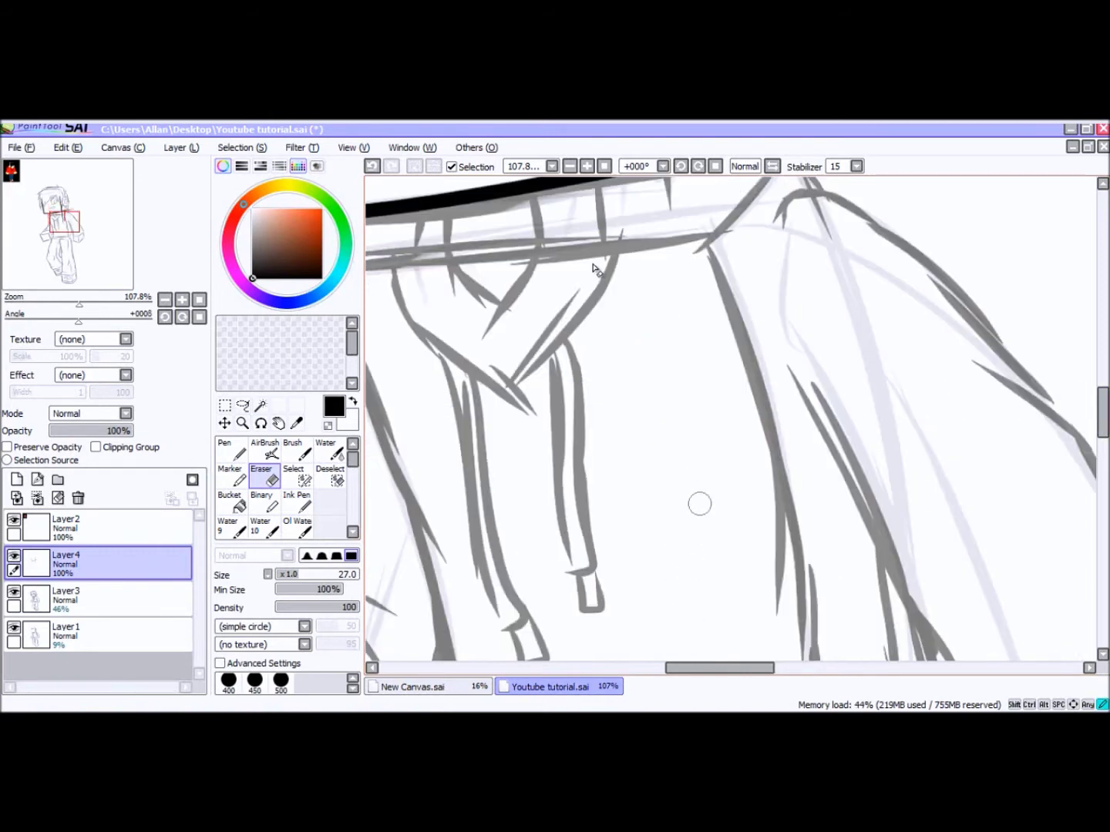
Try to ink the tip of the shorter hoodie drawstring with short overlapping Pen strokes.
key("n")
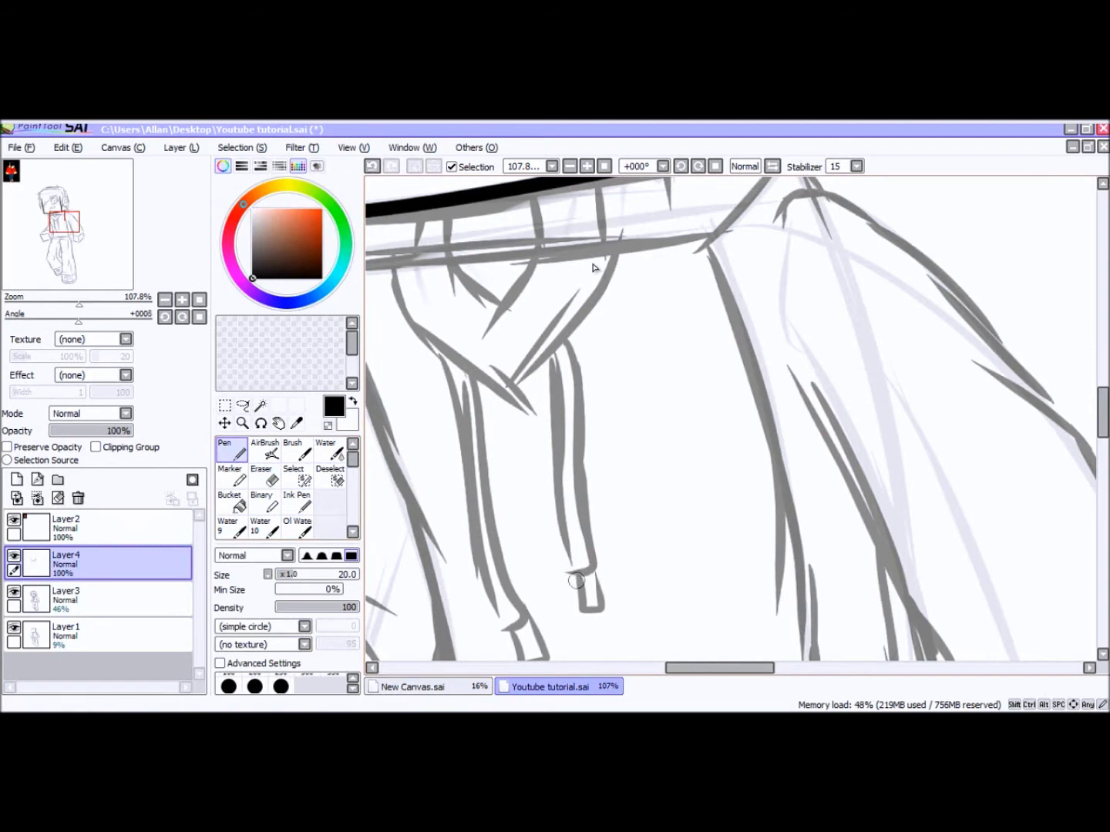
left_click_drag(577, 580, 595, 617)
key("ctrl+z")
mouse_move(575, 568)
left_mouse_down()
mouse_move(594, 647)
mouse_move(606, 632)
left_mouse_up()
left_click_drag(568, 566, 600, 556)
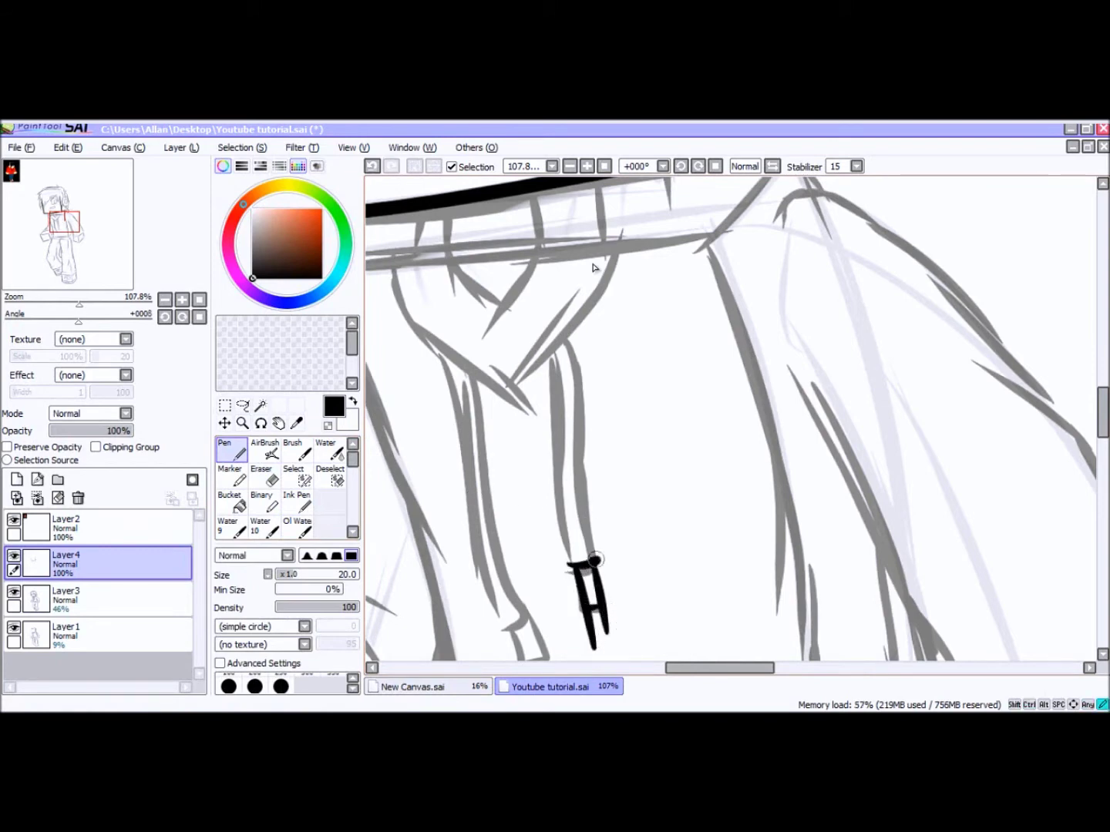
key("ctrl+z")
key("ctrl+z")
key("ctrl+z")
key("ctrl+z")
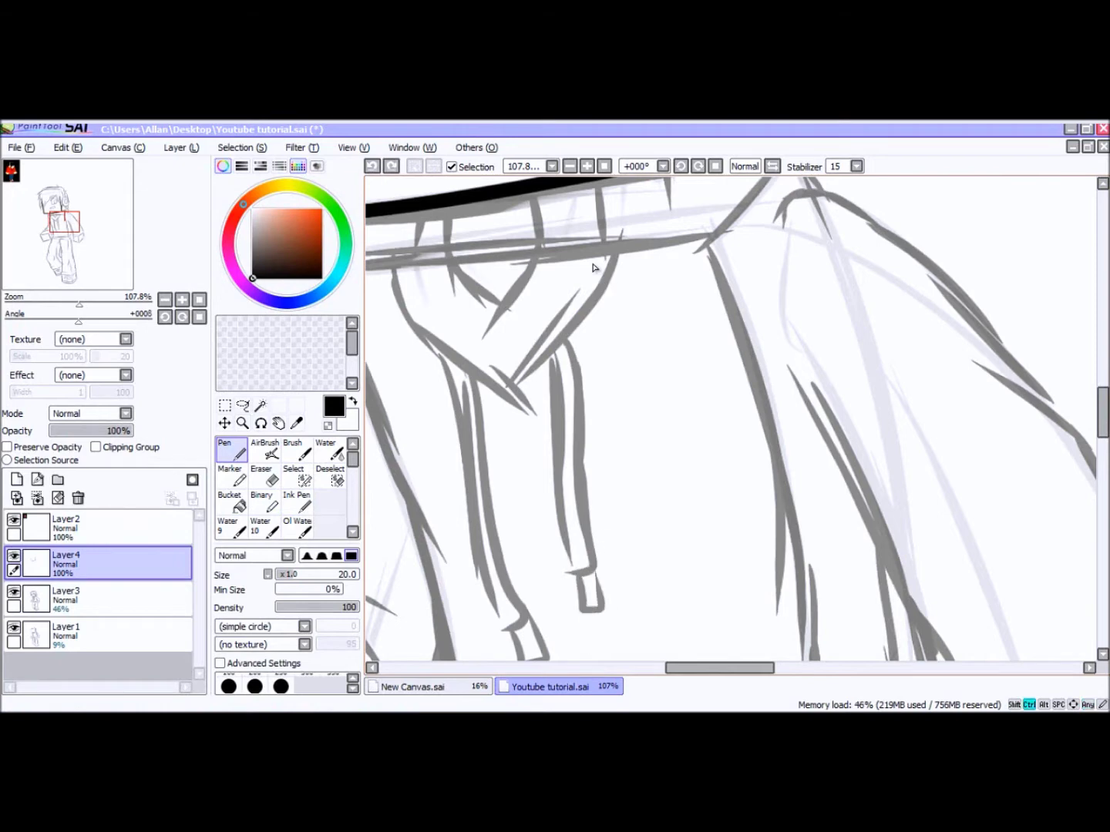
mouse_move(545, 356)
left_mouse_down()
mouse_move(594, 587)
mouse_move(588, 370)
left_mouse_up()
key("ctrl+z")
Try inking the shorter hoodie drawstring as a continuous loop with the stabilizer at S-4.
left_click(856, 166)
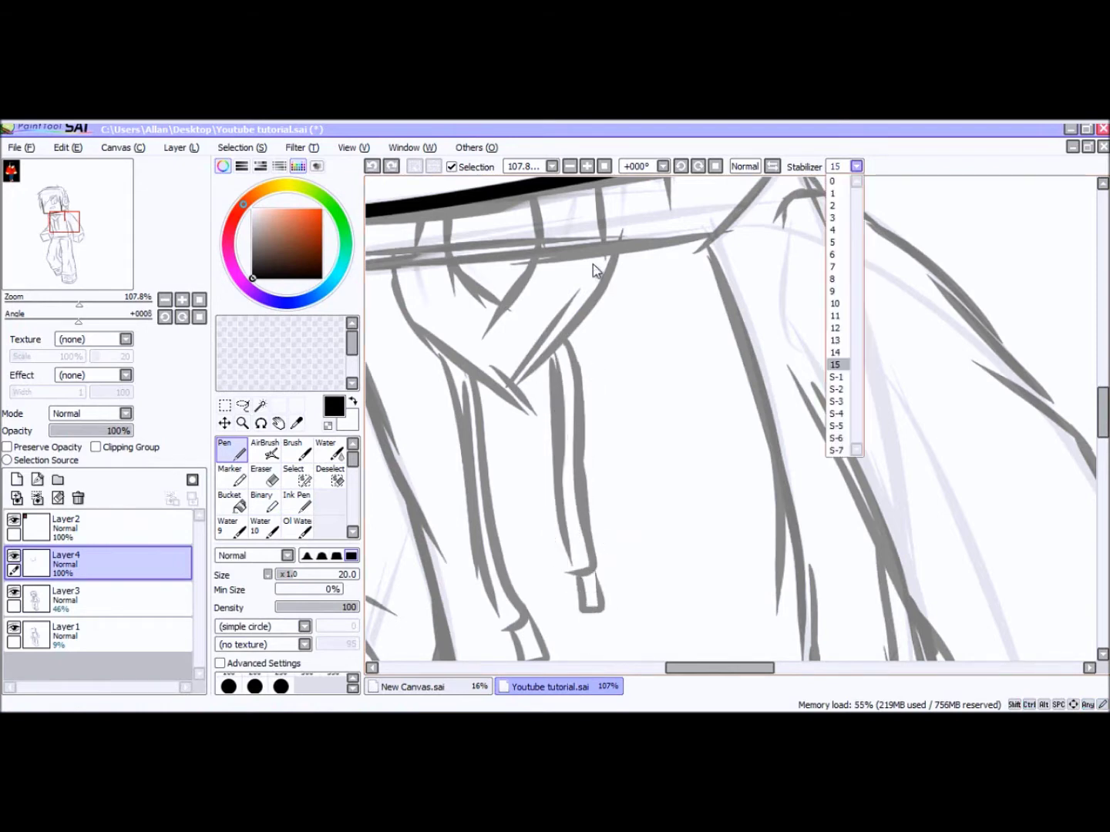
left_click(836, 413)
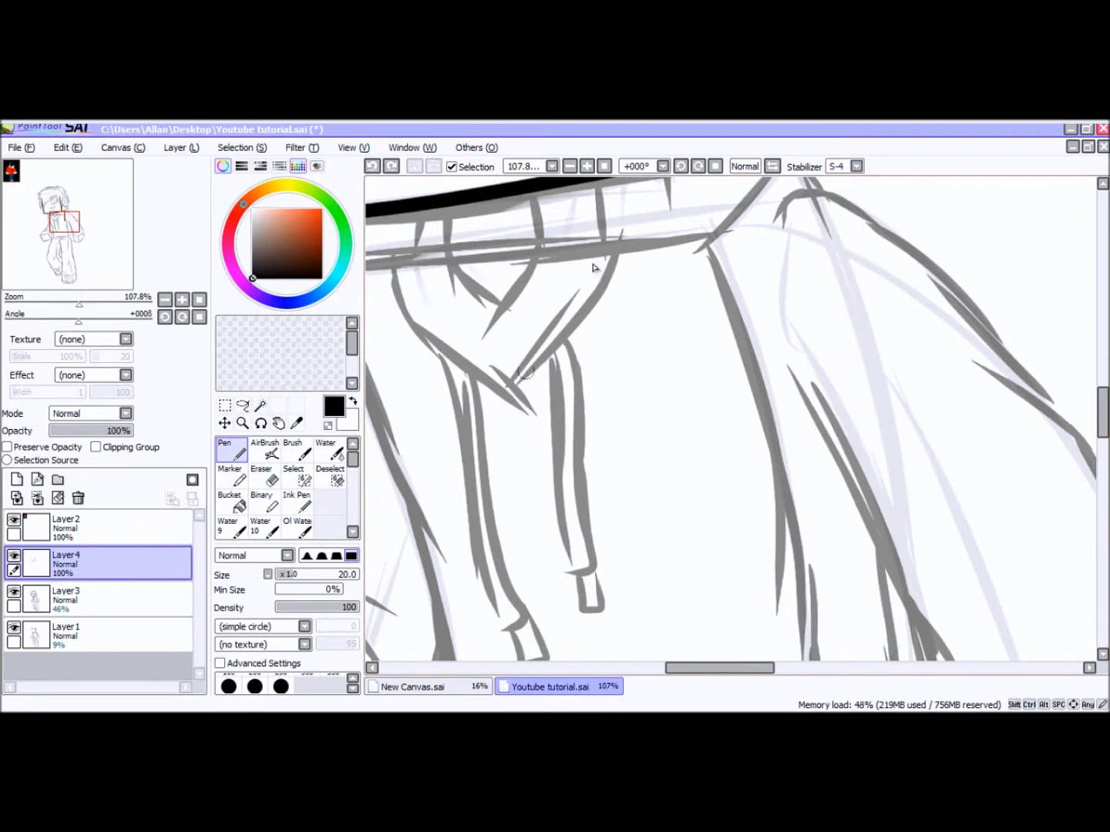
mouse_move(557, 395)
left_mouse_down()
mouse_move(549, 492)
mouse_move(568, 563)
mouse_move(590, 486)
mouse_move(571, 344)
left_mouse_up()
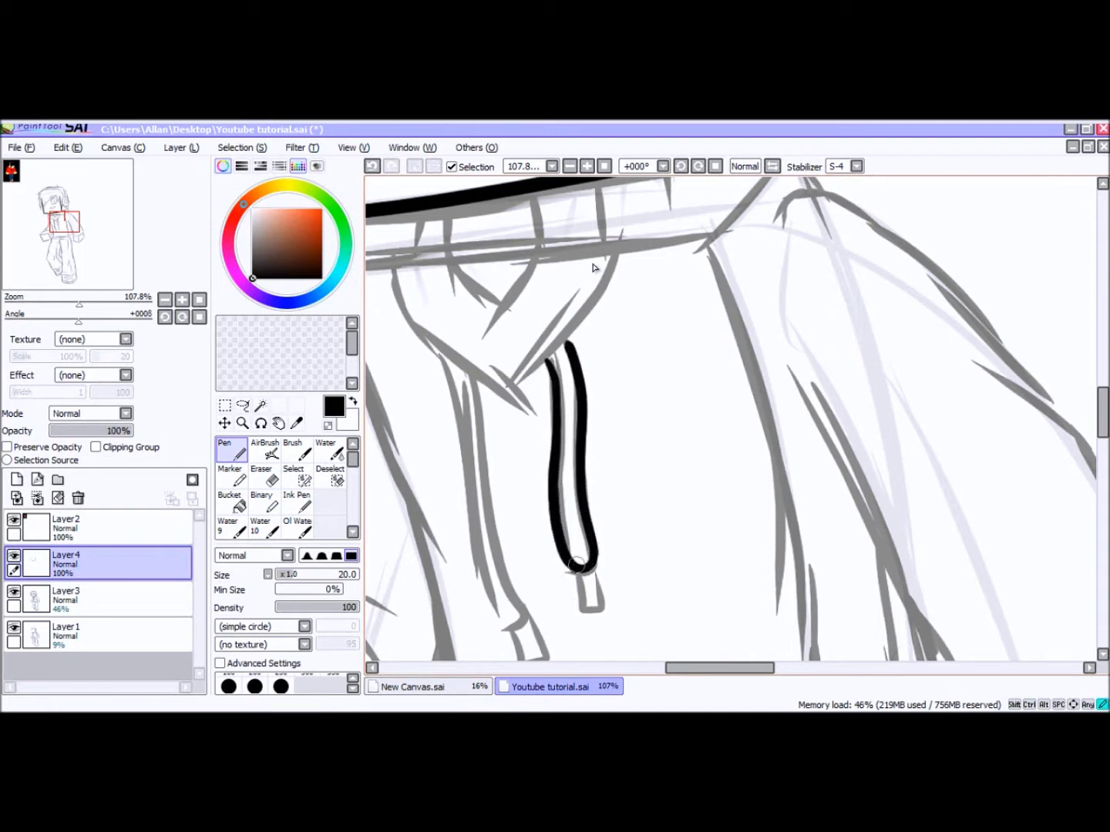
left_click_drag(585, 592, 588, 551)
key("ctrl+z")
key("ctrl+z")
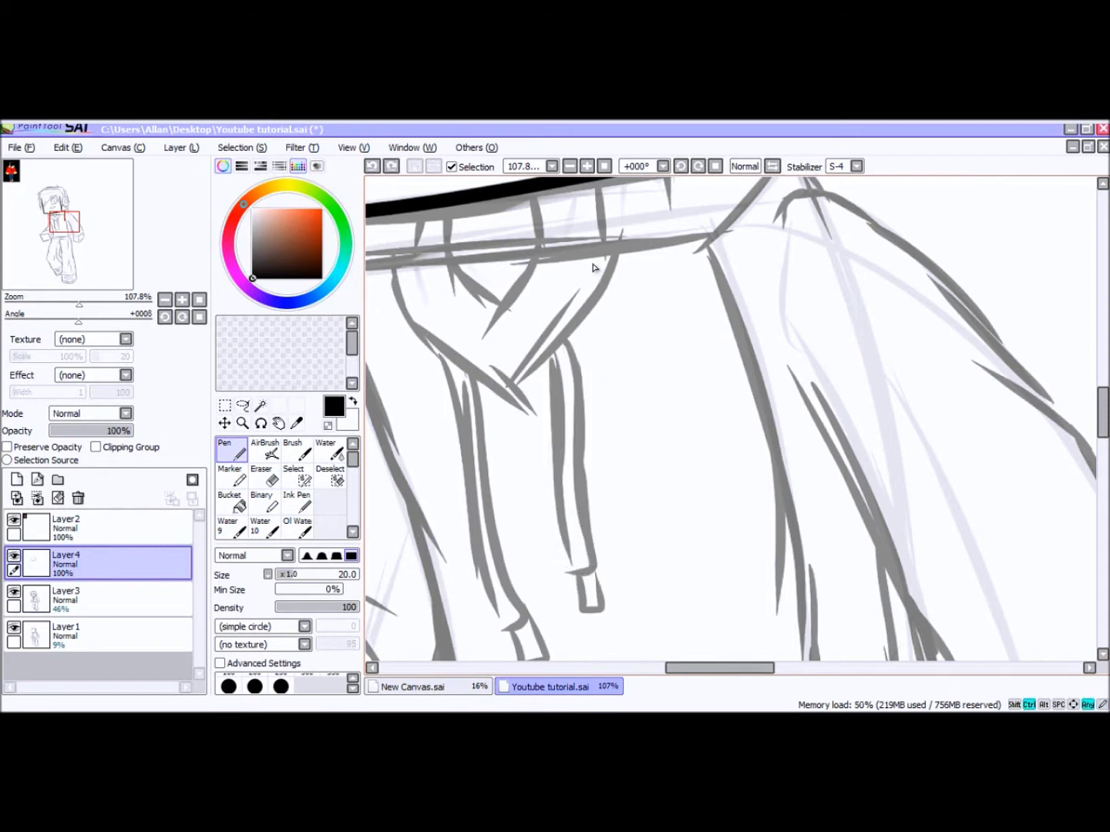
Set the stabilizer to 15 and try inking the shorter drawstring with long strokes and a crossing end line.
left_click(857, 165)
left_click(838, 364)
left_click_drag(544, 365, 593, 544)
key("ctrl+z")
mouse_move(564, 347)
left_mouse_down()
mouse_move(590, 497)
mouse_move(592, 624)
left_mouse_up()
left_click_drag(544, 356, 556, 638)
mouse_move(560, 575)
left_mouse_down()
mouse_move(592, 568)
mouse_move(571, 593)
mouse_move(616, 585)
left_mouse_up()
left_click(261, 476)
key("ctrl+z")
key("ctrl+z")
key("ctrl+z")
key("ctrl+z")
key("ctrl+z")
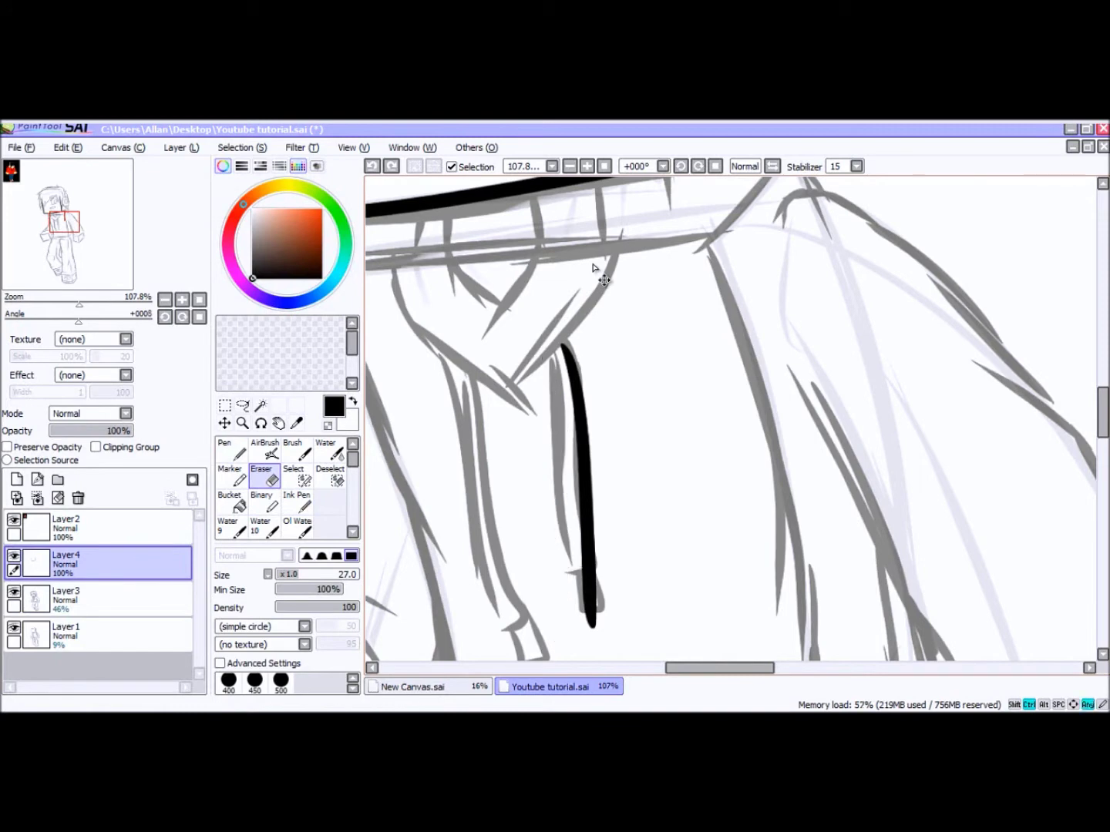
Ink the long diagonal fringe over the face and its pointed strands with the Pen at size 20.
left_click(594, 266)
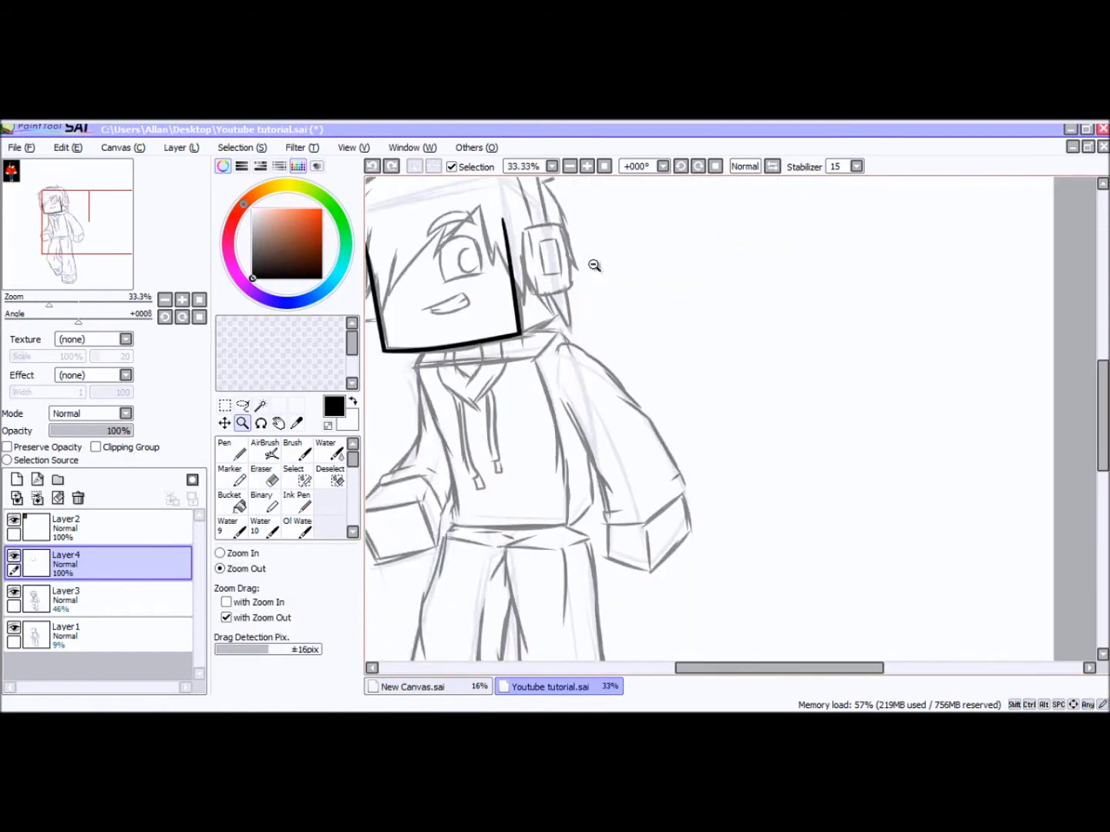
left_click(592, 265)
left_click_drag(385, 244, 554, 382)
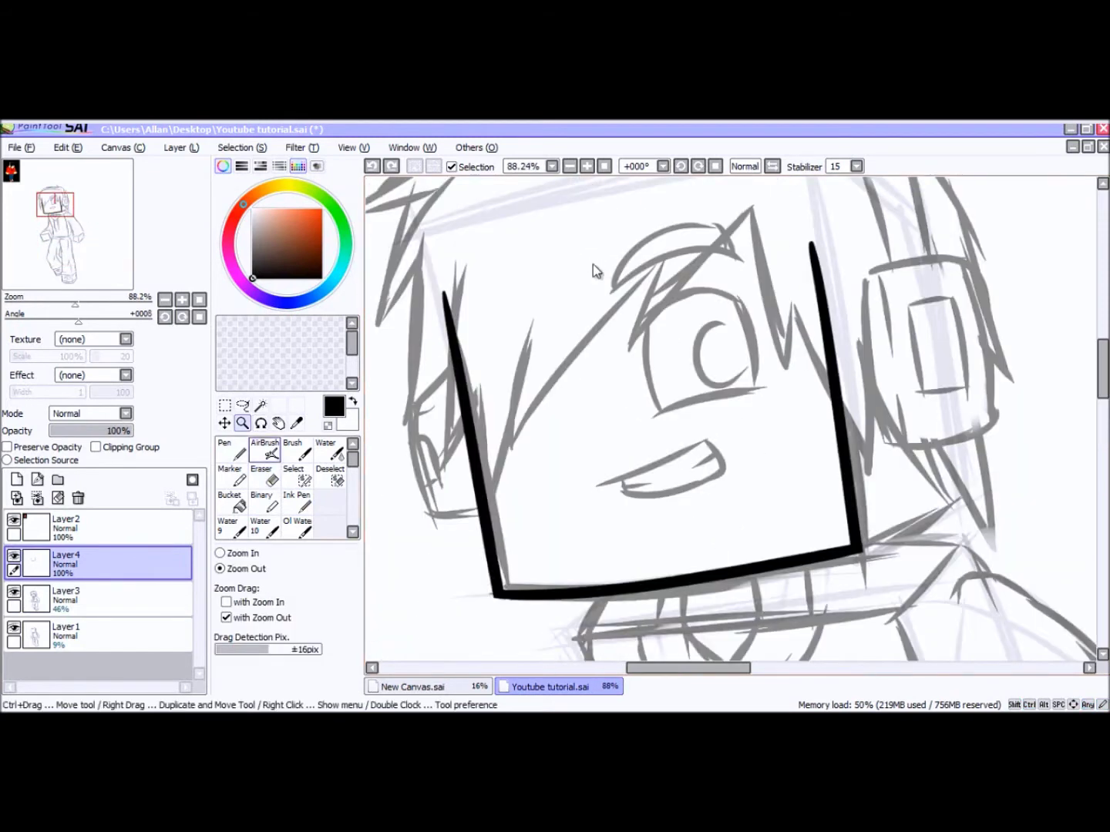
key("n")
mouse_move(747, 209)
left_mouse_down()
mouse_move(592, 376)
mouse_move(657, 256)
mouse_move(510, 503)
left_mouse_up()
key("ctrl+z")
left_click_drag(644, 283, 520, 467)
key("ctrl+z")
mouse_move(651, 275)
left_mouse_down()
mouse_move(493, 480)
mouse_move(545, 288)
left_mouse_up()
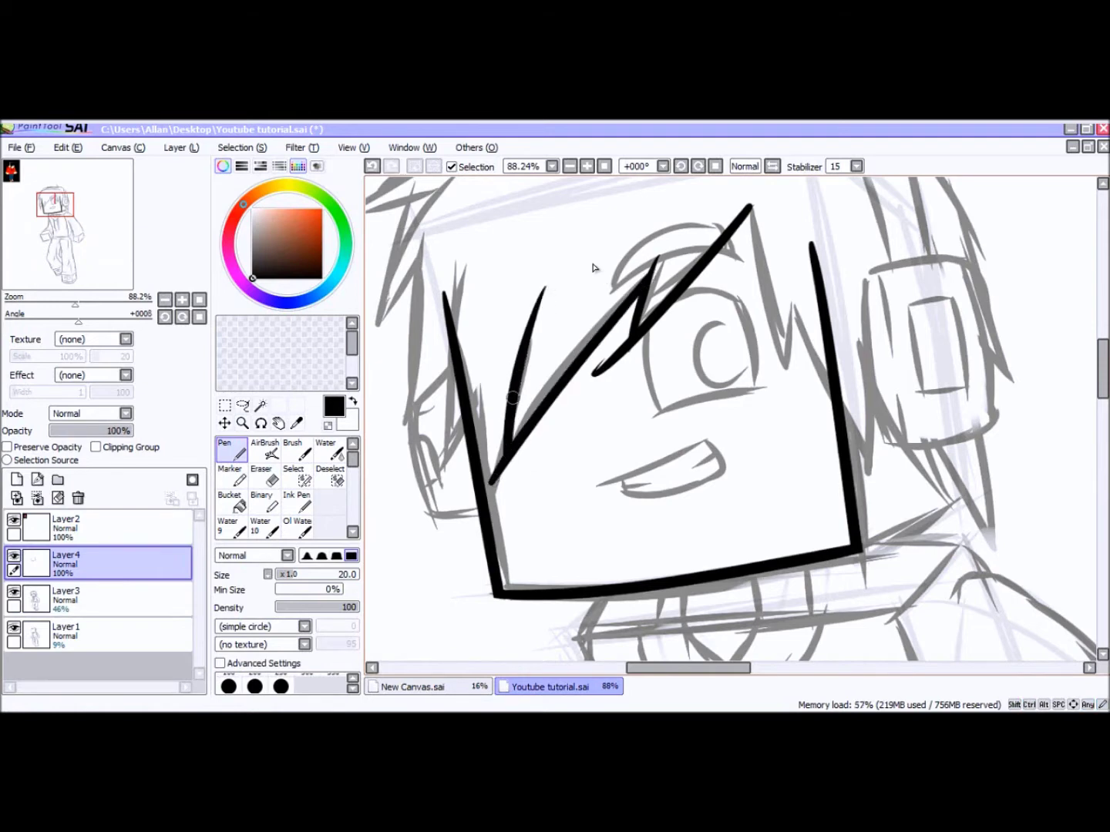
left_click_drag(512, 399, 474, 482)
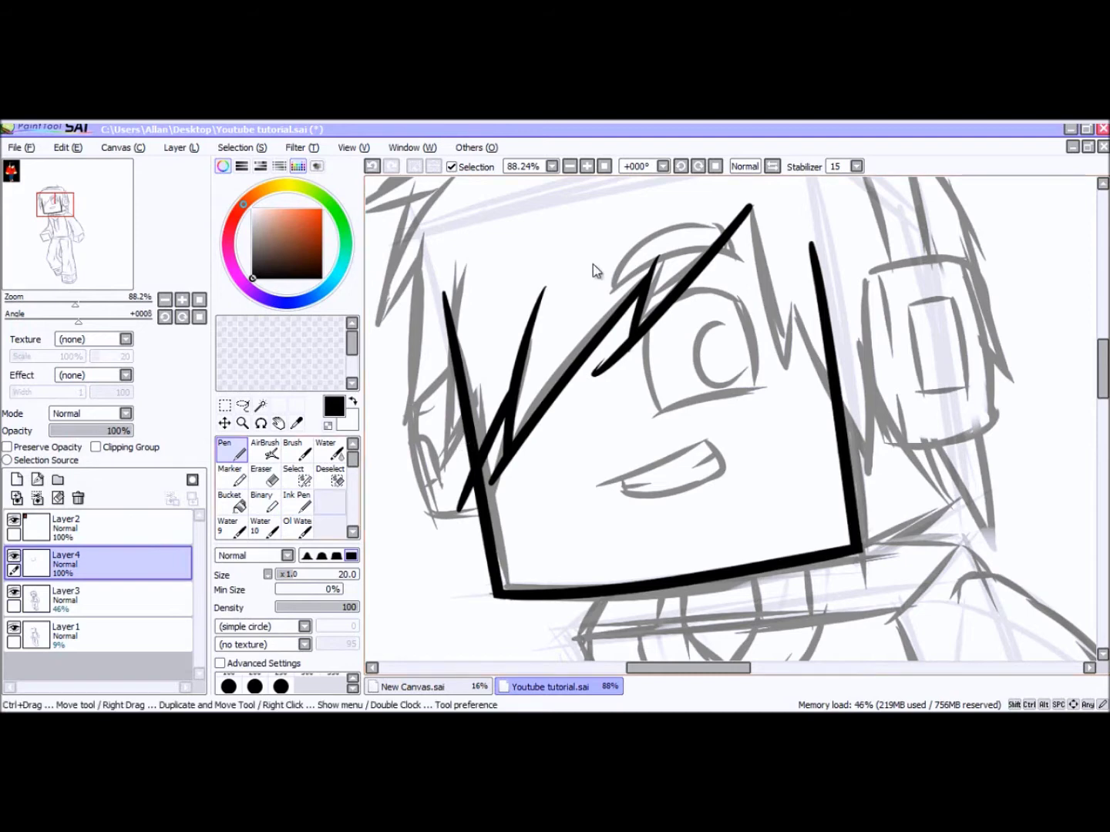
Erase the overshooting end below the fringe's point at the viewer's left of the face, using the Eraser at size 17.
key("e")
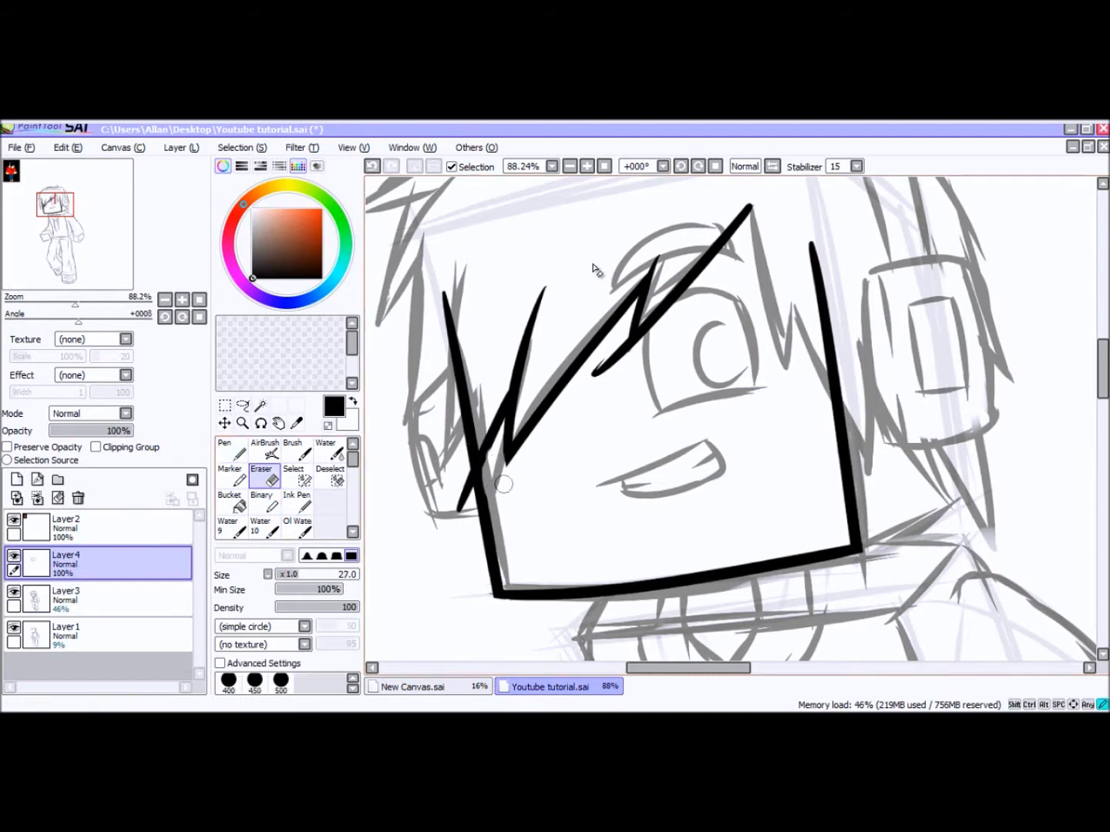
key("ctrl+z")
left_click(287, 575)
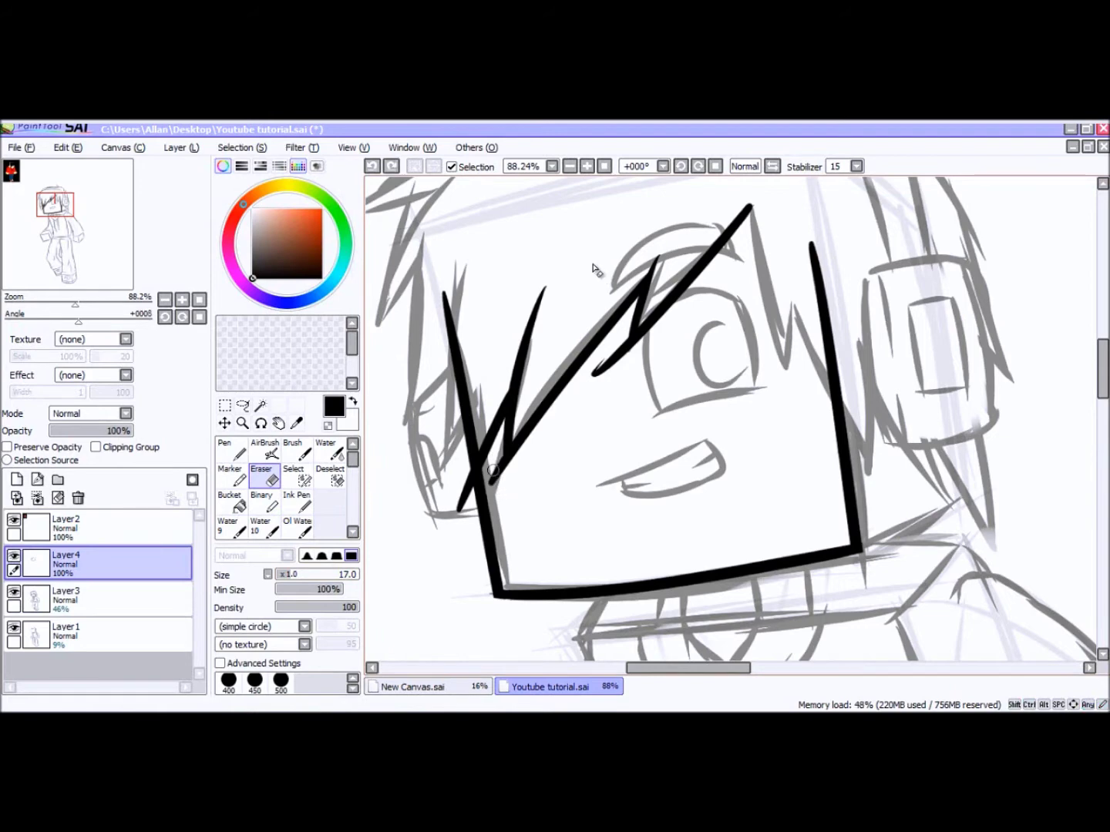
mouse_move(500, 474)
left_mouse_down()
mouse_move(498, 446)
mouse_move(510, 486)
left_mouse_up()
key("ctrl+z")
key("ctrl+alt+space")
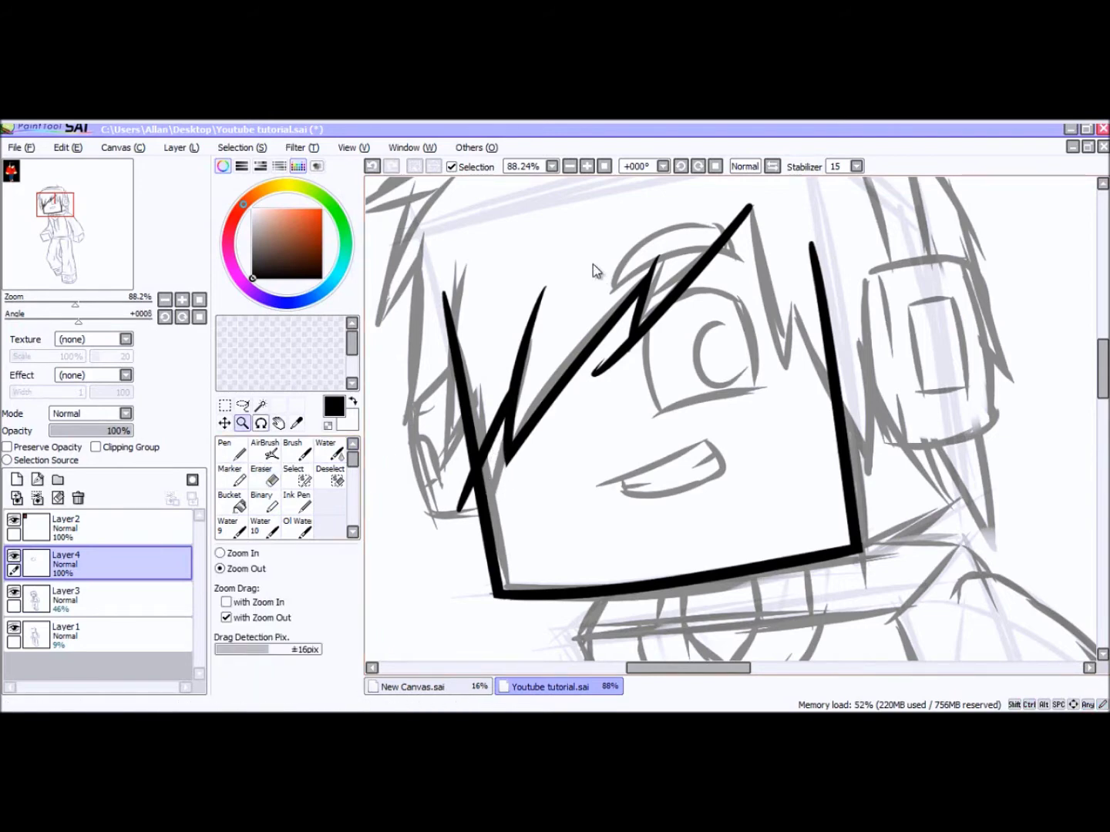
Erase the overshooting tail below the small fringe point beside the eye.
left_click(592, 264, "ctrl+alt")
left_click(594, 265, "ctrl+alt")
left_click(593, 264, "ctrl+alt")
left_click(593, 265)
left_click_drag(398, 377, 554, 531)
left_click_drag(613, 275, 651, 344)
key("e")
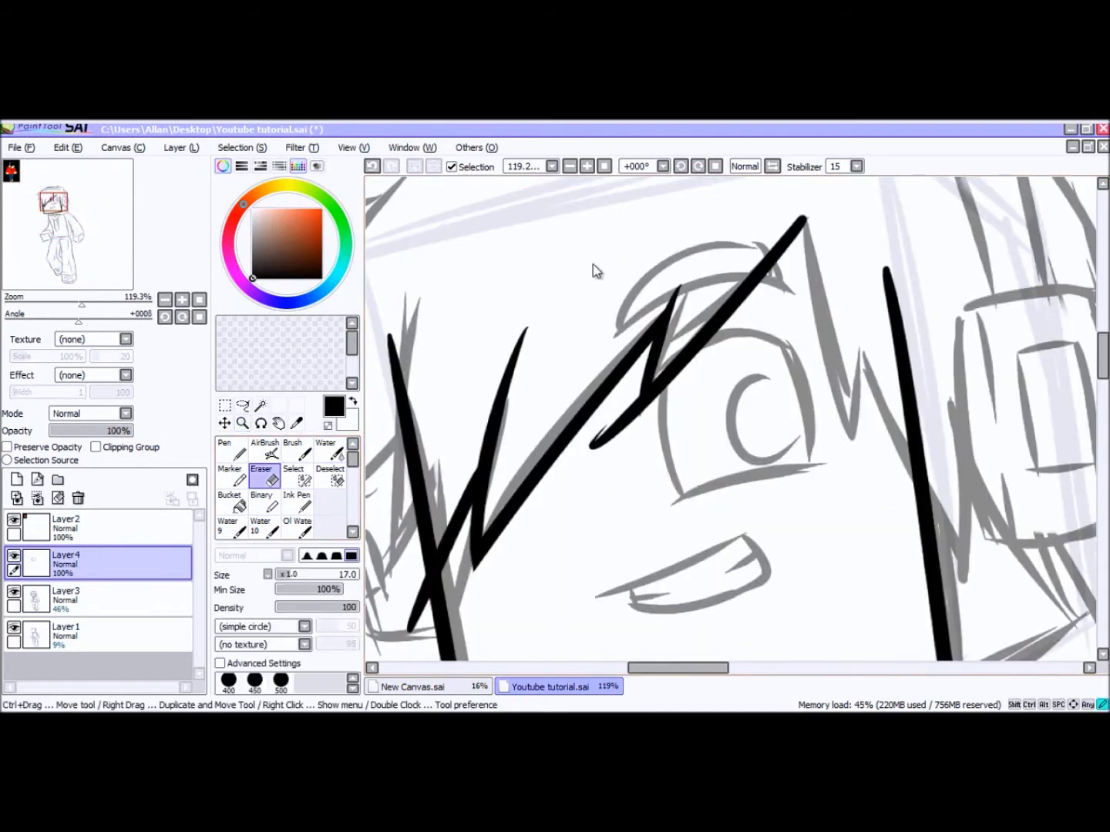
mouse_move(601, 450)
left_mouse_down()
mouse_move(616, 448)
mouse_move(632, 384)
mouse_move(631, 416)
mouse_move(701, 392)
left_mouse_up()
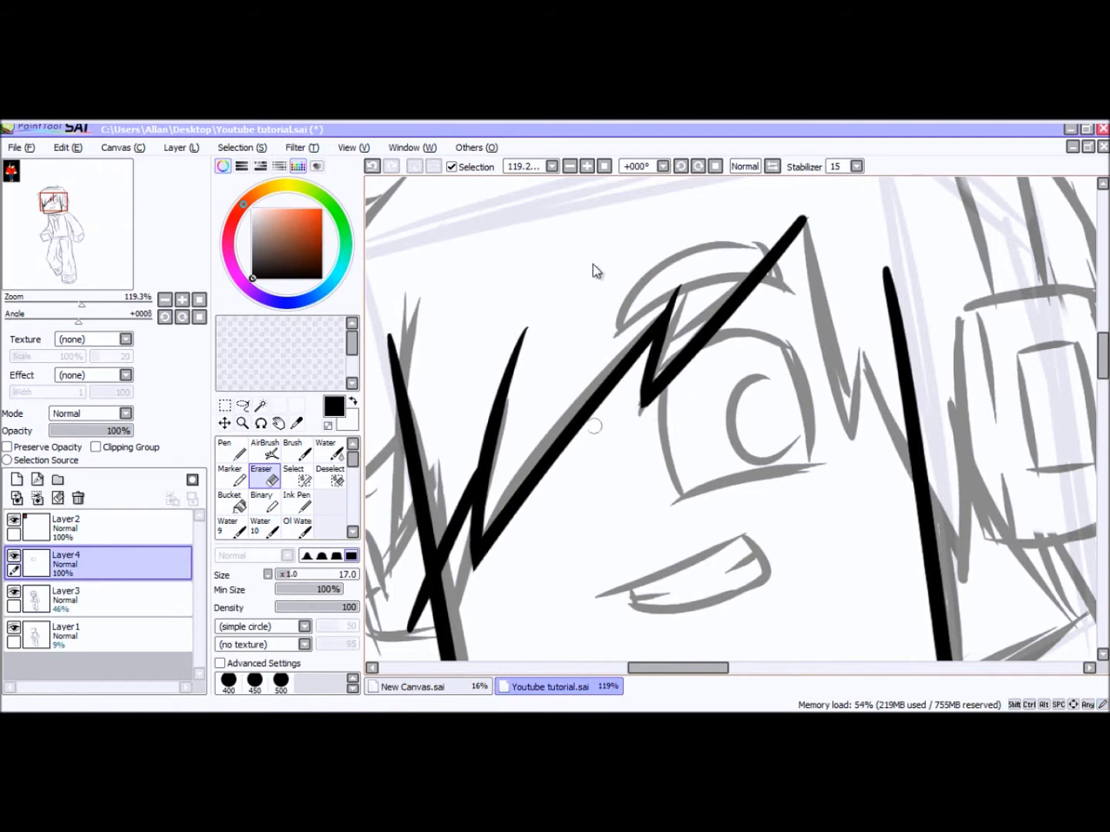
Ink the outer edge of the leftmost fringe strand upward from its tip with the Pen at size 20.
left_click(242, 423)
left_click(593, 265)
left_click(593, 264)
left_click(592, 264)
left_click(593, 265)
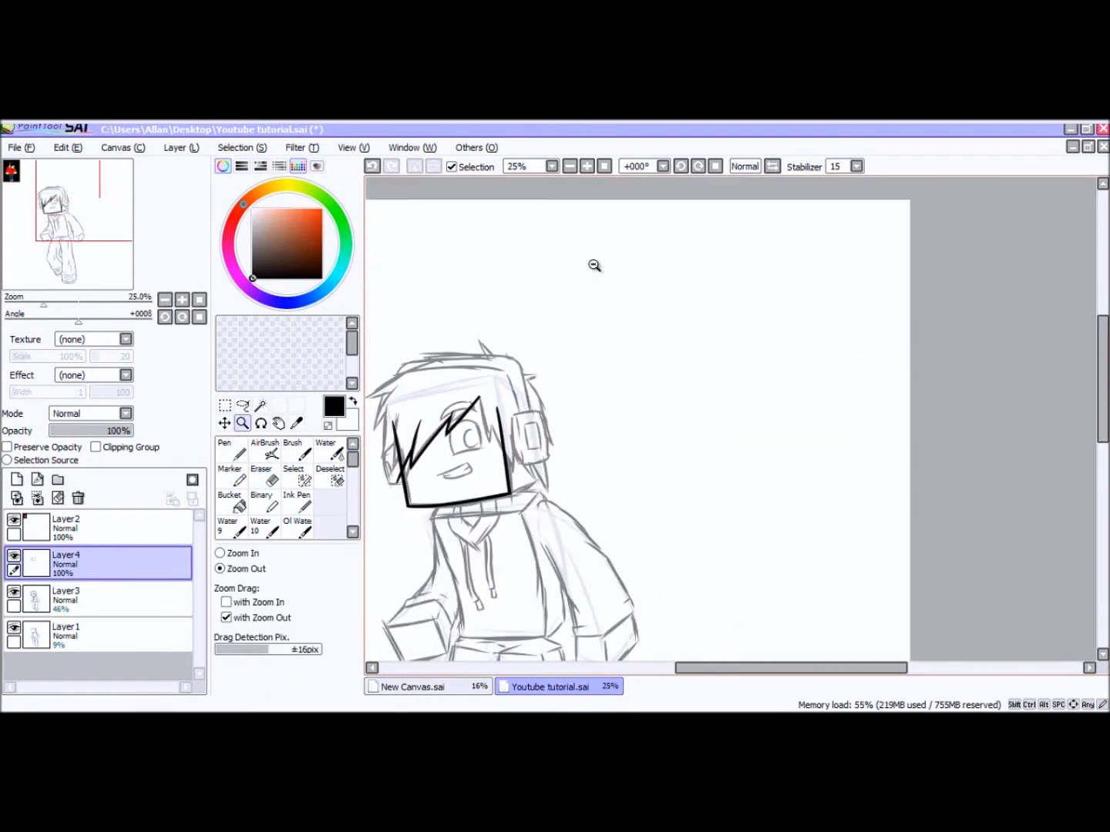
left_click_drag(790, 668, 732, 667)
left_click_drag(532, 333, 793, 560)
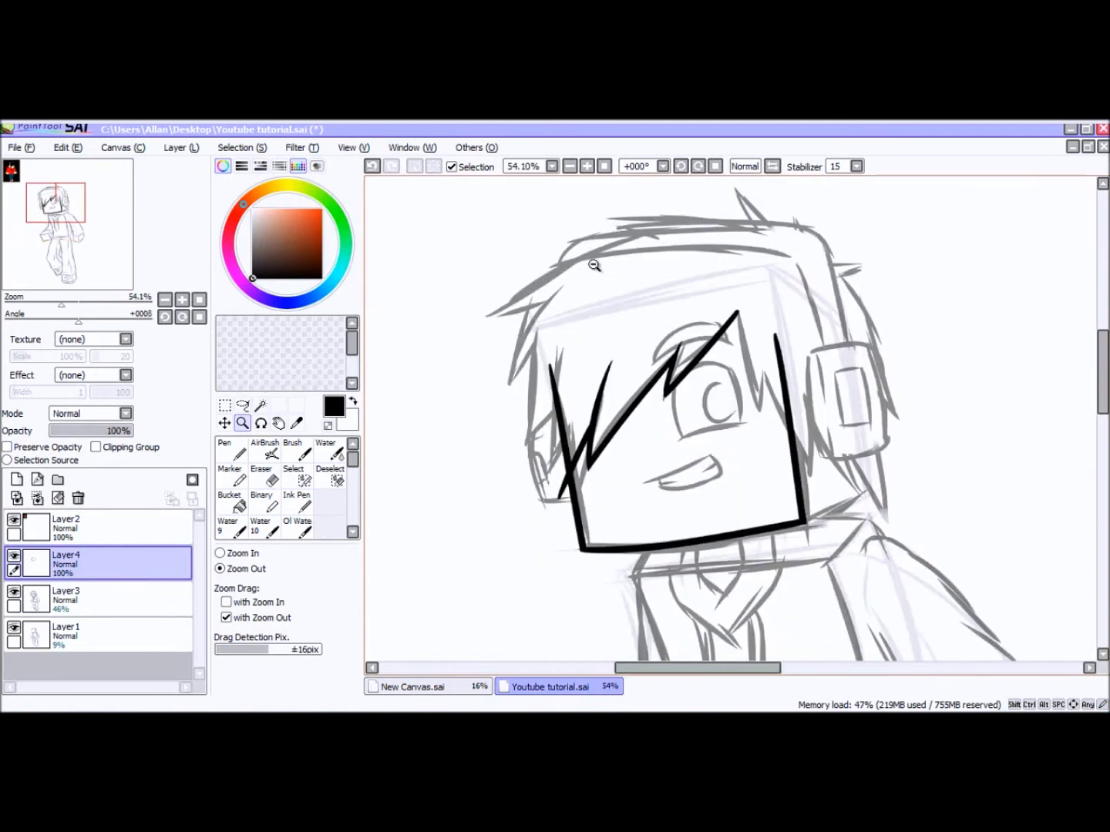
scroll(593, 266, "up", 2)
key("n")
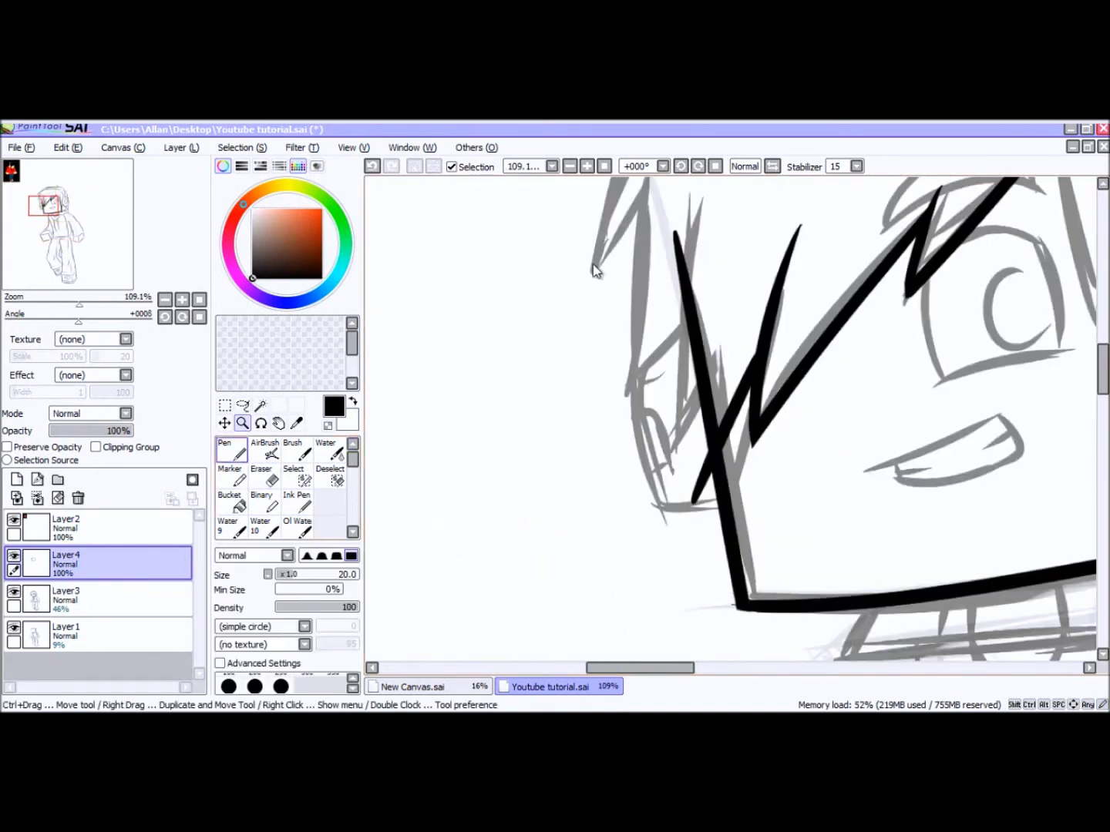
left_click_drag(696, 496, 740, 218)
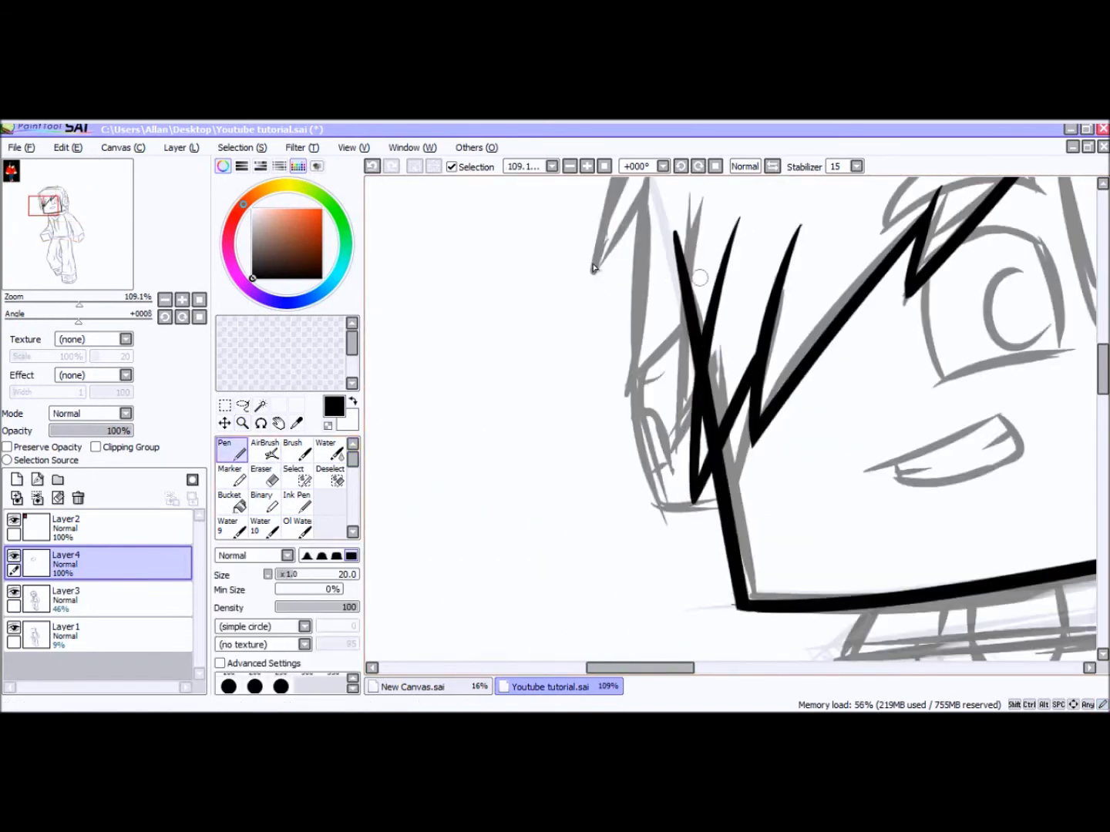
Try erasing the face outline where it crosses the leftmost fringe strand.
key("e")
left_click_drag(714, 370, 706, 427)
key("ctrl+z")
left_click_drag(718, 372, 704, 438)
key("ctrl+z")
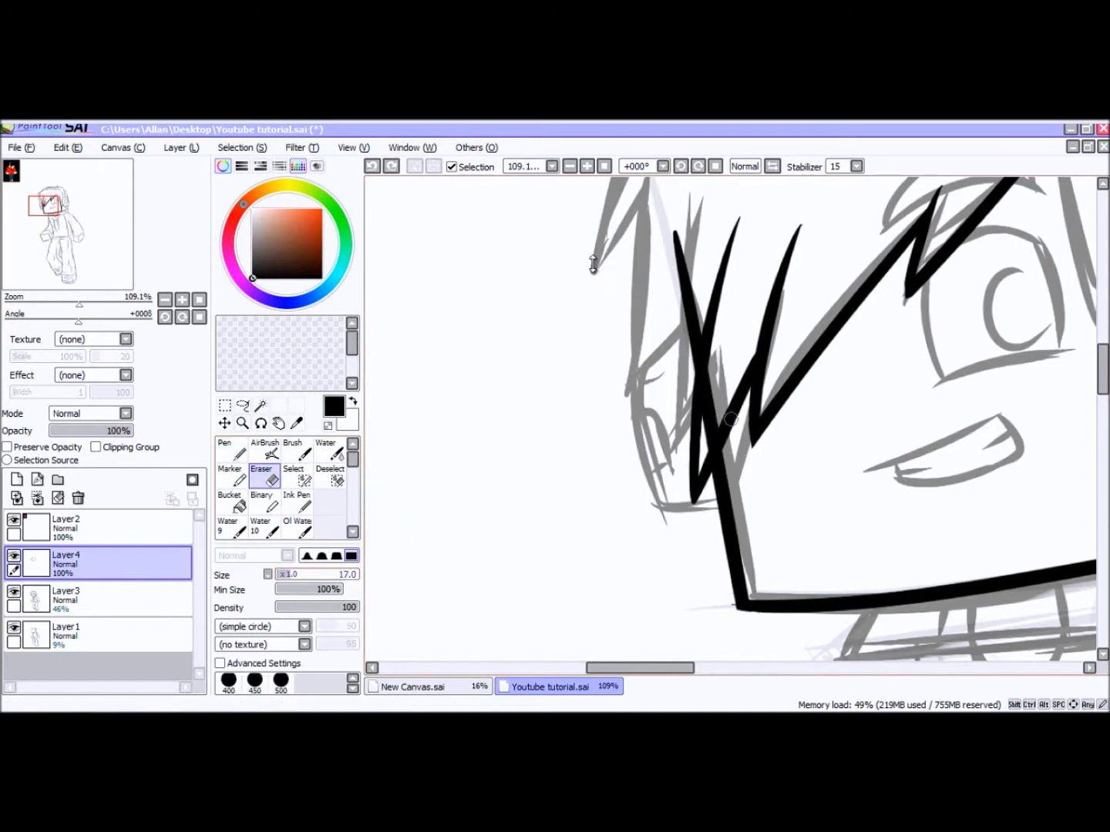
Erase the part of the face outline that runs between the two edges of the leftmost fringe strand.
key("ctrl+alt+space")
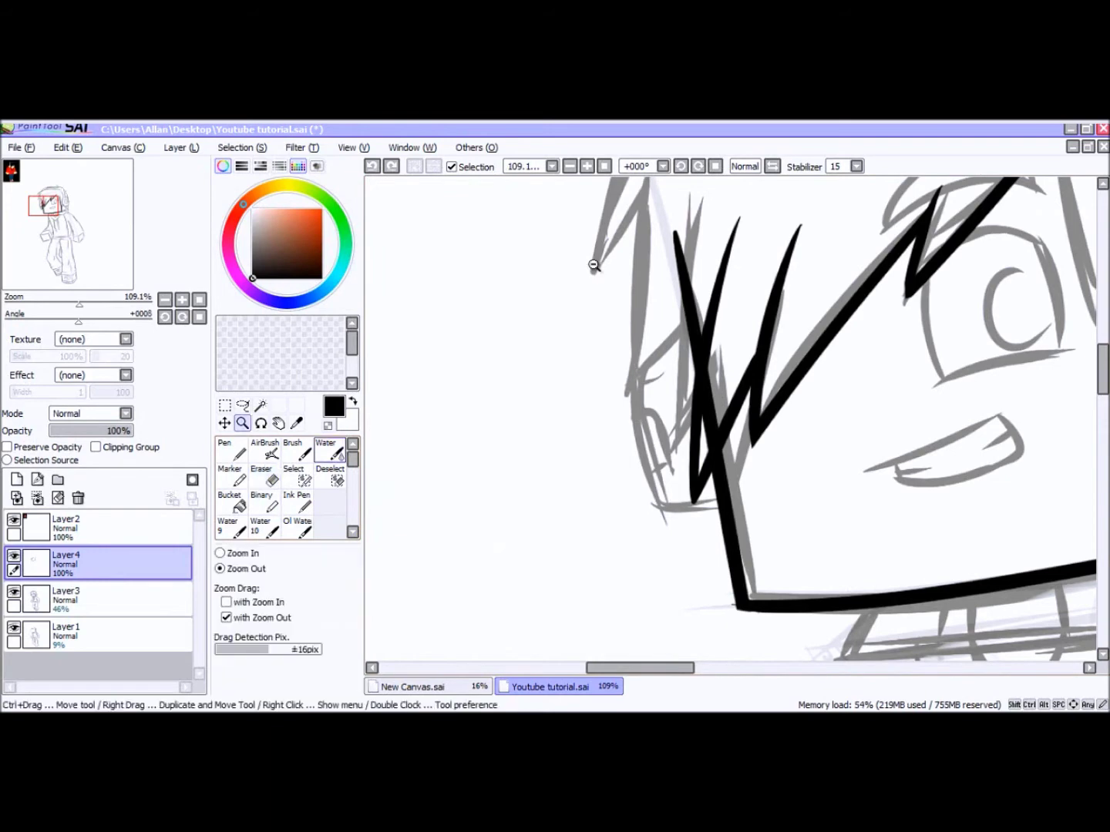
left_click_drag(640, 312, 821, 557)
left_click_drag(581, 245, 867, 555)
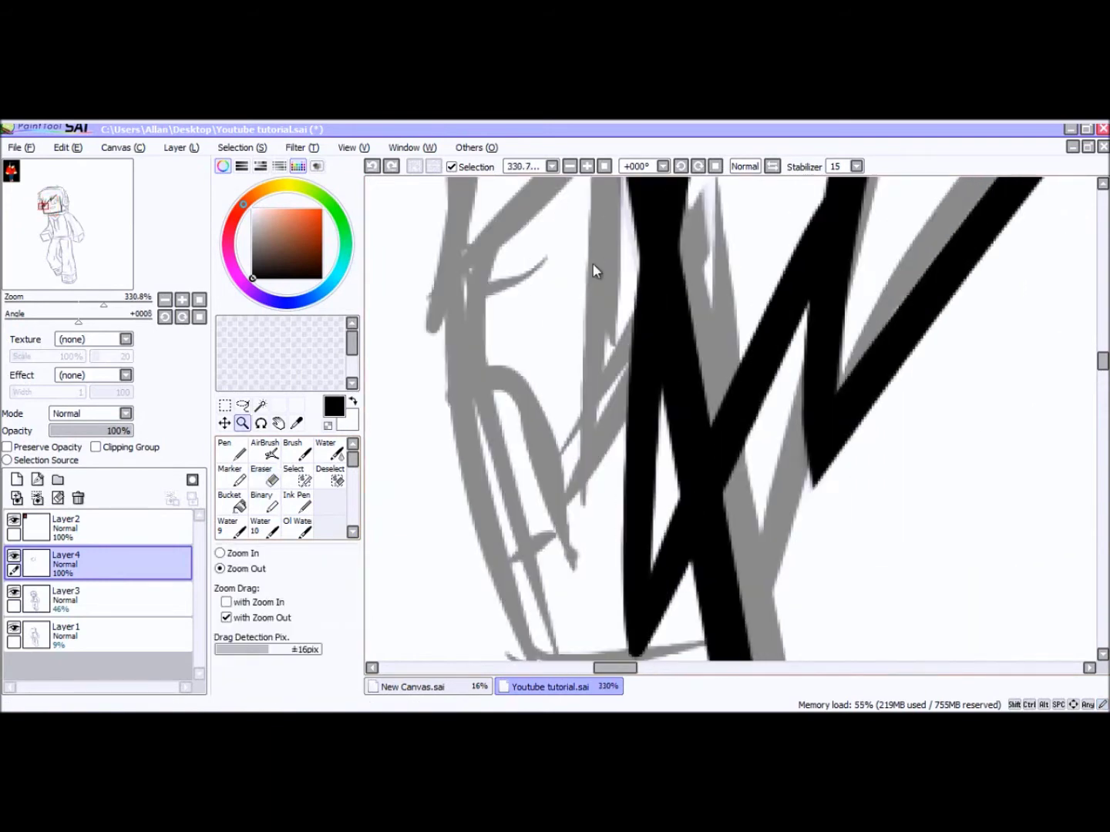
left_click(263, 475)
mouse_move(713, 381)
left_mouse_down()
mouse_move(673, 495)
mouse_move(684, 413)
mouse_move(676, 476)
mouse_move(707, 332)
mouse_move(686, 426)
mouse_move(715, 338)
mouse_move(682, 409)
mouse_move(684, 389)
mouse_move(674, 404)
mouse_move(690, 315)
mouse_move(675, 426)
mouse_move(696, 240)
mouse_move(677, 371)
mouse_move(697, 336)
left_mouse_up()
left_click_drag(691, 240, 664, 457)
Ink the hair and headphone lines on the side of the head next to the ear cup with the Pen.
left_click(242, 423)
left_click(593, 263)
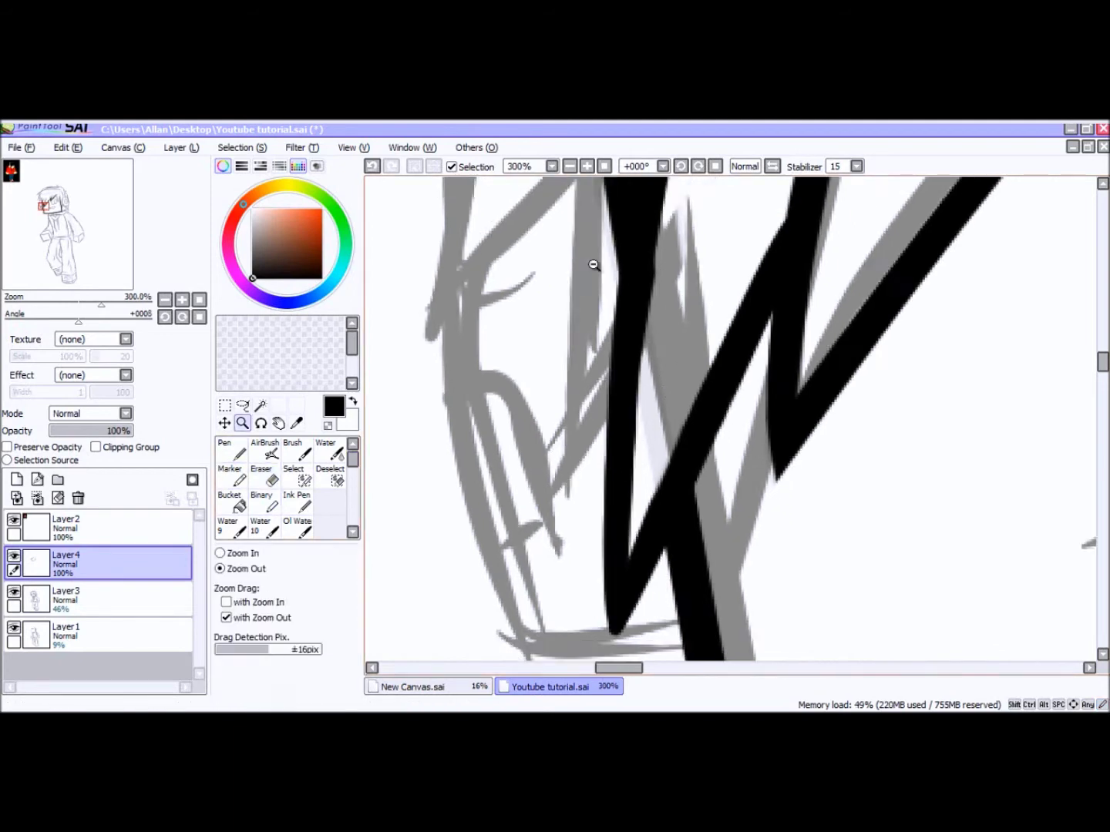
left_click(594, 264)
left_click(593, 266)
left_click_drag(417, 293, 749, 478)
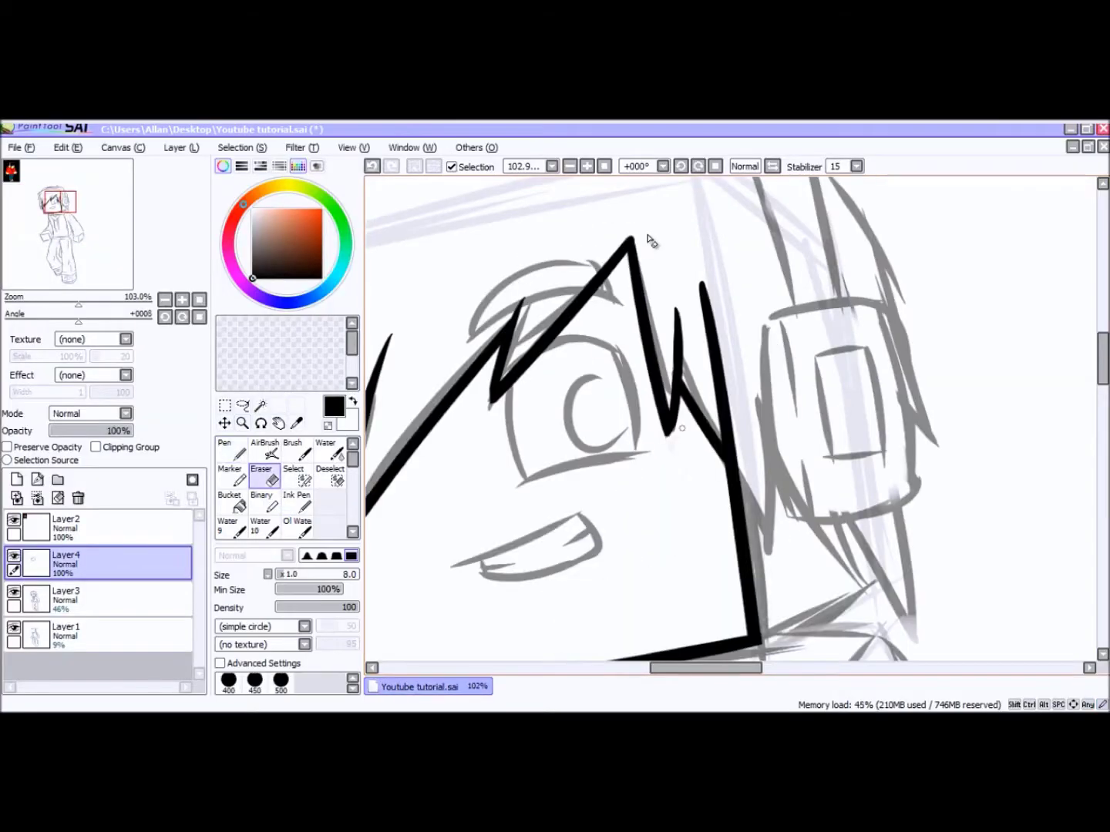
left_click_drag(726, 327, 828, 448)
key("e")
key("n")
left_click_drag(779, 369, 787, 447)
Ink further outlines of the character over the sketch with the Pen and erase their overshooting ends.
key("ctrl+alt+space")
left_click_drag(634, 573, 798, 506)
key("e")
mouse_move(681, 597)
left_mouse_down()
mouse_move(819, 572)
mouse_move(823, 595)
left_mouse_up()
key("n")
left_click(1005, 420, "ctrl")
left_click_drag(752, 331, 801, 595)
key("e")
mouse_move(725, 459)
left_mouse_down()
mouse_move(702, 394)
mouse_move(669, 184)
left_mouse_up()
left_click_drag(669, 185, 670, 292)
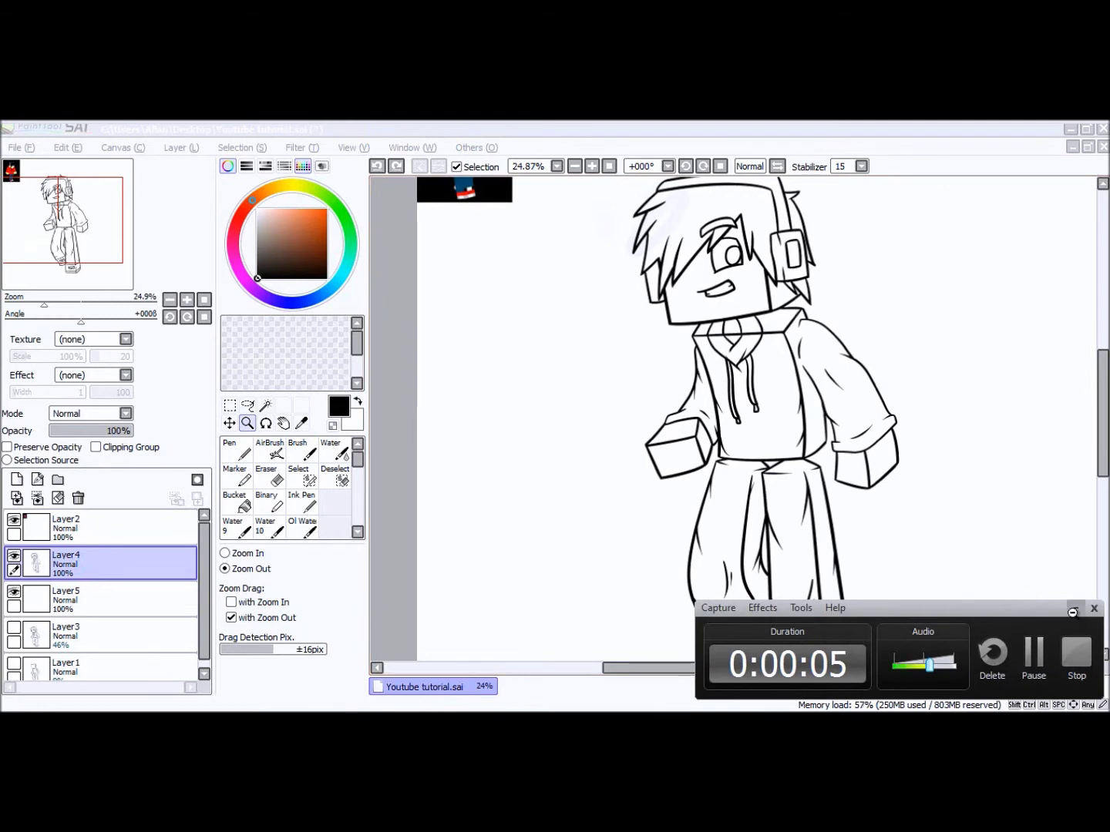
Make Layer5, beneath the line art, the active layer.
left_click(1075, 607)
mouse_move(1101, 434)
left_mouse_down()
mouse_move(1101, 460)
mouse_move(1102, 448)
left_mouse_up()
scroll(732, 419, "down", 2)
left_click_drag(668, 215, 888, 656)
left_click_drag(617, 212, 879, 500)
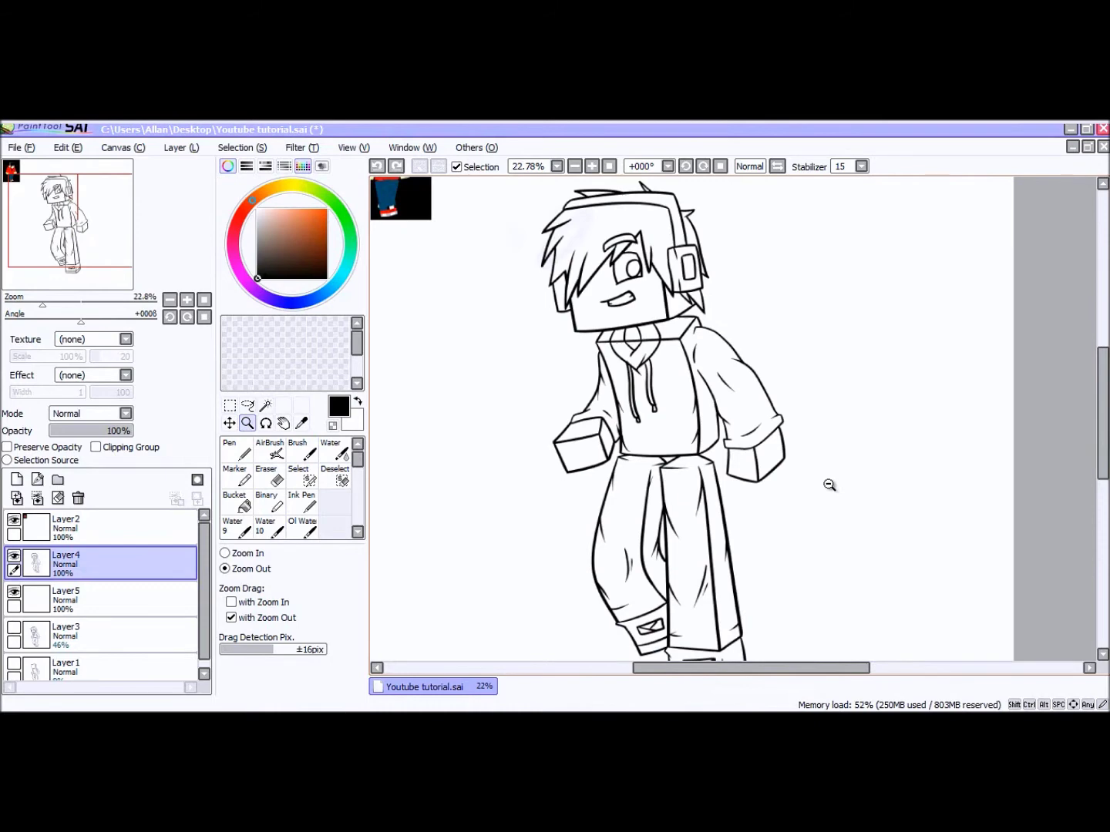
key("Down")
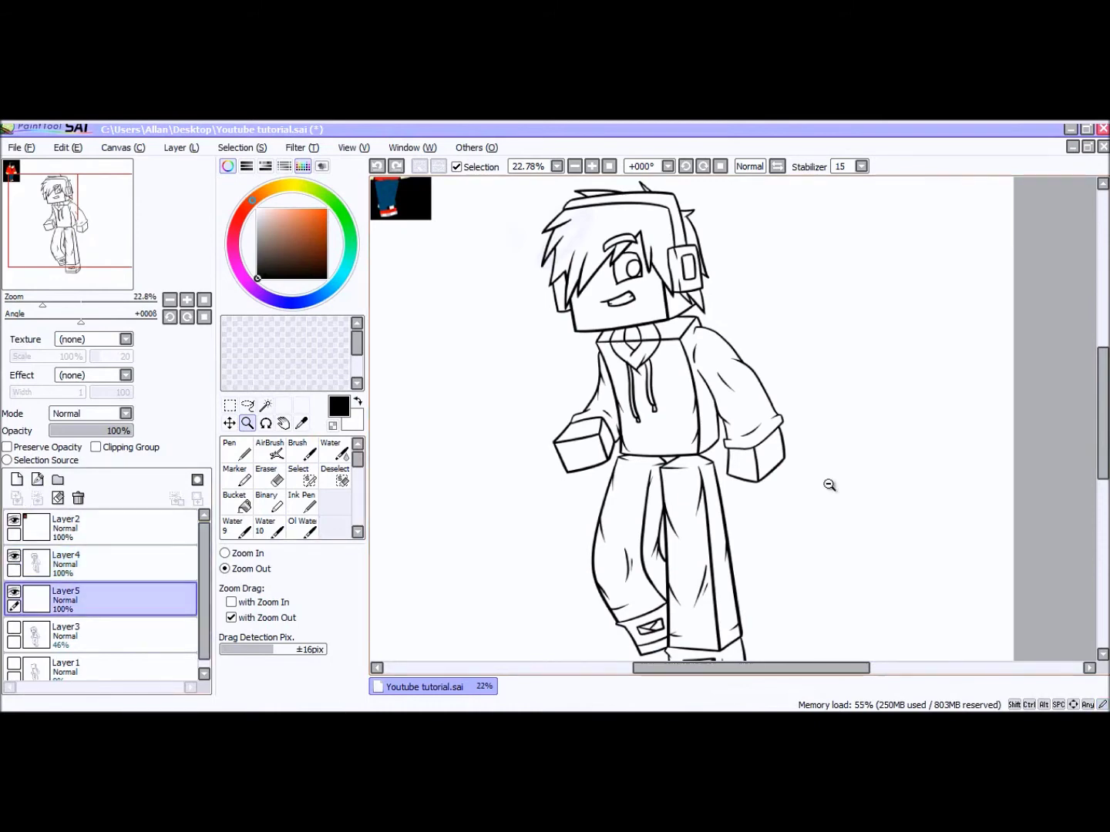
Examine the finished line art of the whole figure and the small colored reference picture beside it.
left_click(828, 485)
left_click(829, 485)
left_click_drag(501, 338, 688, 578)
left_click(829, 484)
left_click(829, 484)
left_click_drag(578, 310, 806, 615)
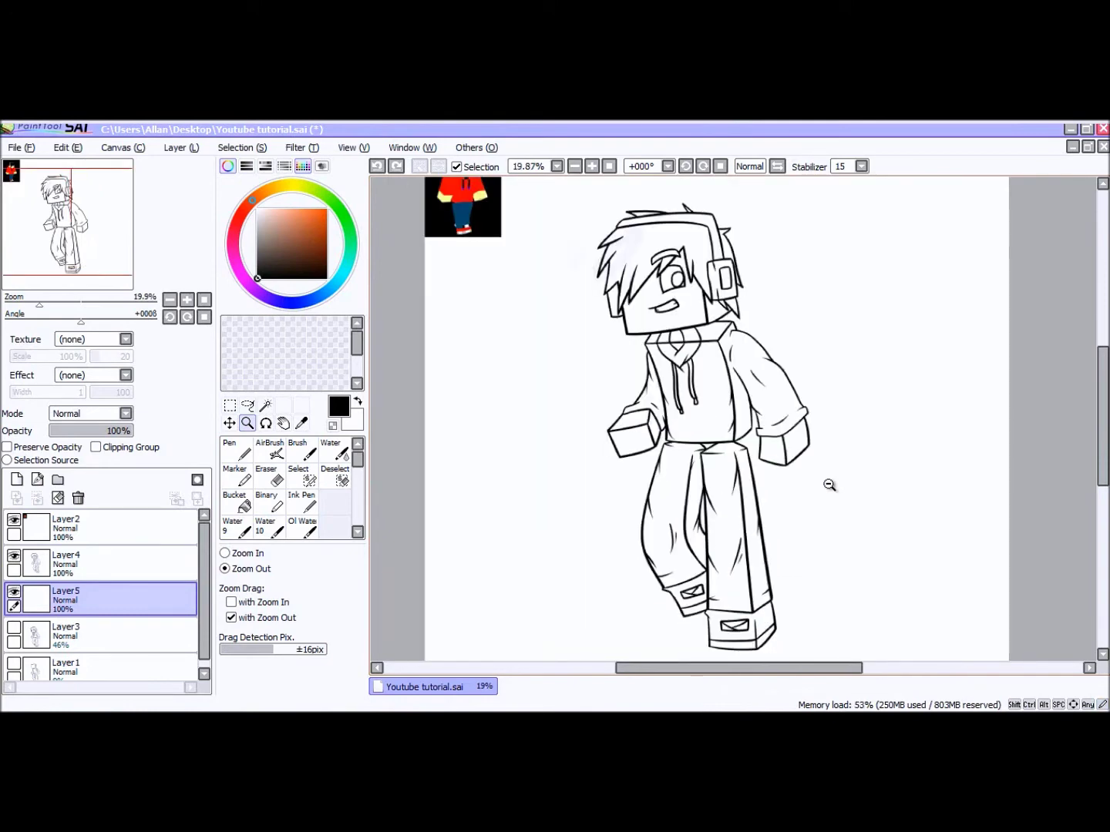
left_click_drag(613, 240, 761, 421)
left_click(829, 484)
left_click(828, 484)
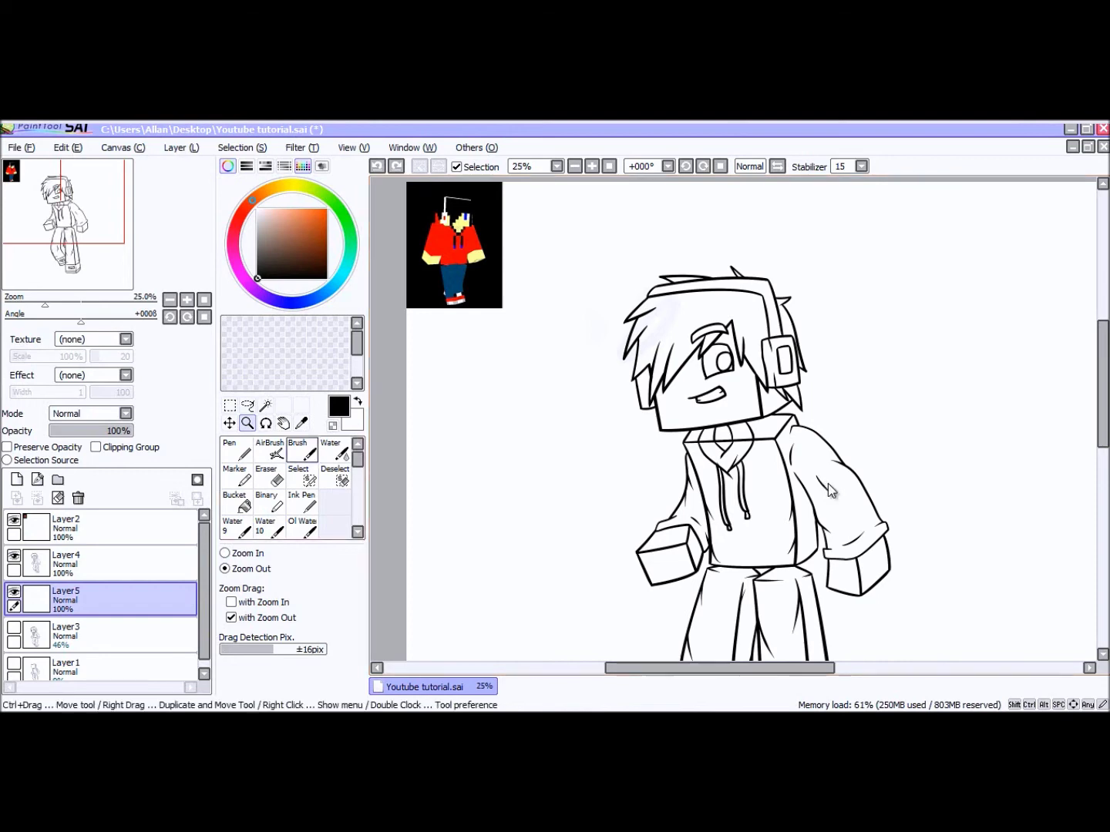
mouse_move(357, 459)
left_mouse_down()
mouse_move(357, 515)
mouse_move(358, 459)
left_mouse_up()
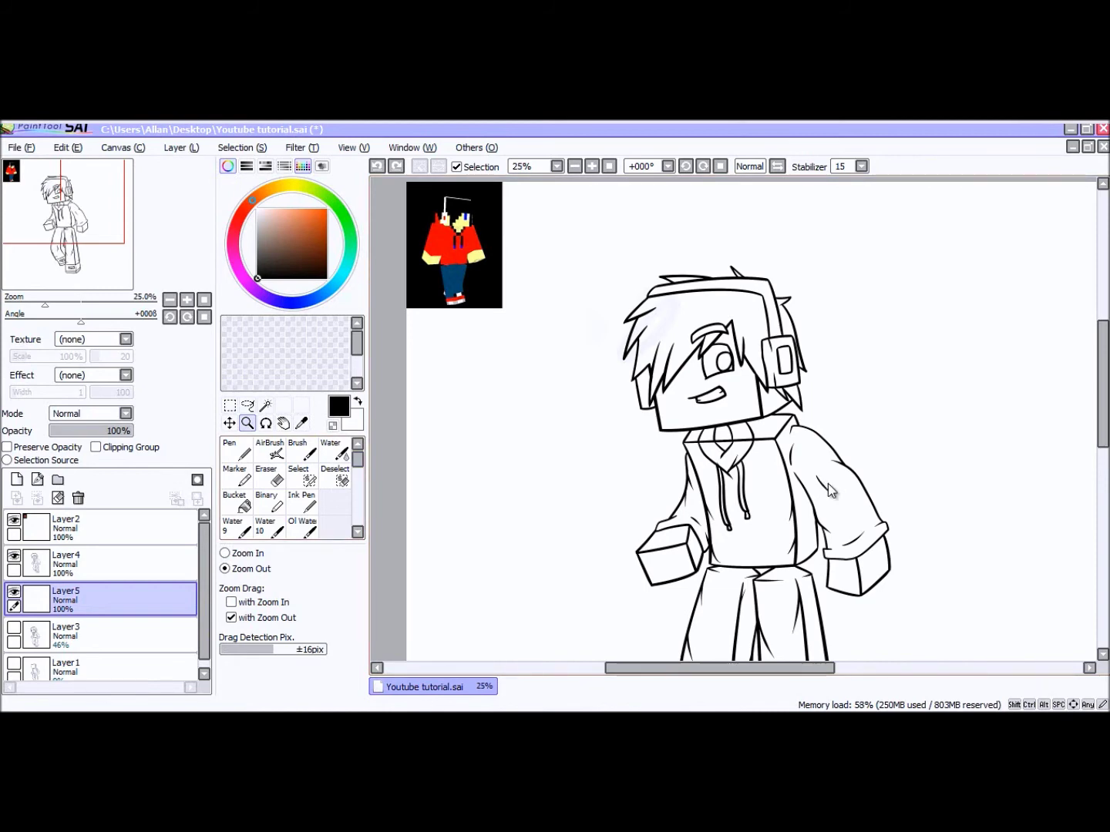
Write the test word "Word" on the blank canvas beside the head with a soft brush.
key("b")
left_click(269, 449)
mouse_move(523, 386)
left_mouse_down()
mouse_move(533, 379)
mouse_move(550, 423)
mouse_move(544, 482)
left_mouse_up()
key("ctrl+z")
mouse_move(419, 373)
left_mouse_down()
mouse_move(454, 394)
mouse_move(468, 339)
left_mouse_up()
mouse_move(539, 387)
left_mouse_down()
mouse_move(584, 365)
mouse_move(577, 344)
mouse_move(593, 402)
left_mouse_up()
Write "Word" twice below the soft test word, once with the Ink Pen and once with the Binary tool.
key("c")
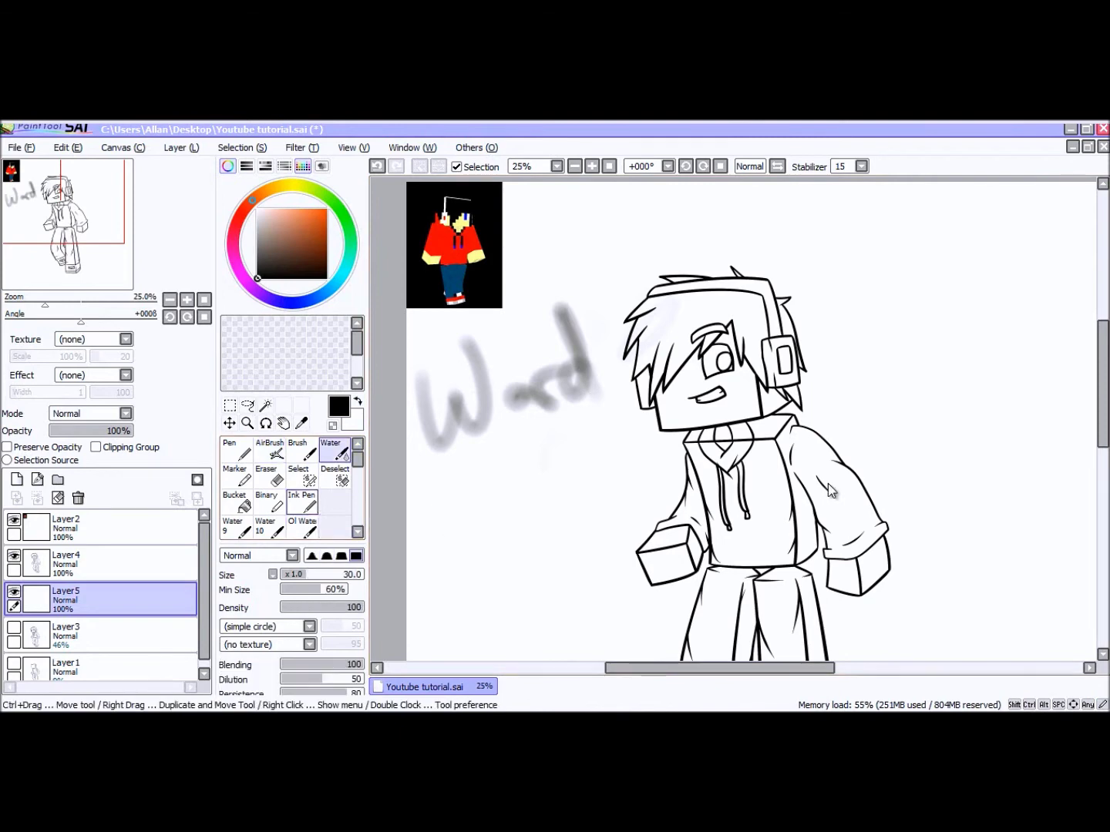
key("x")
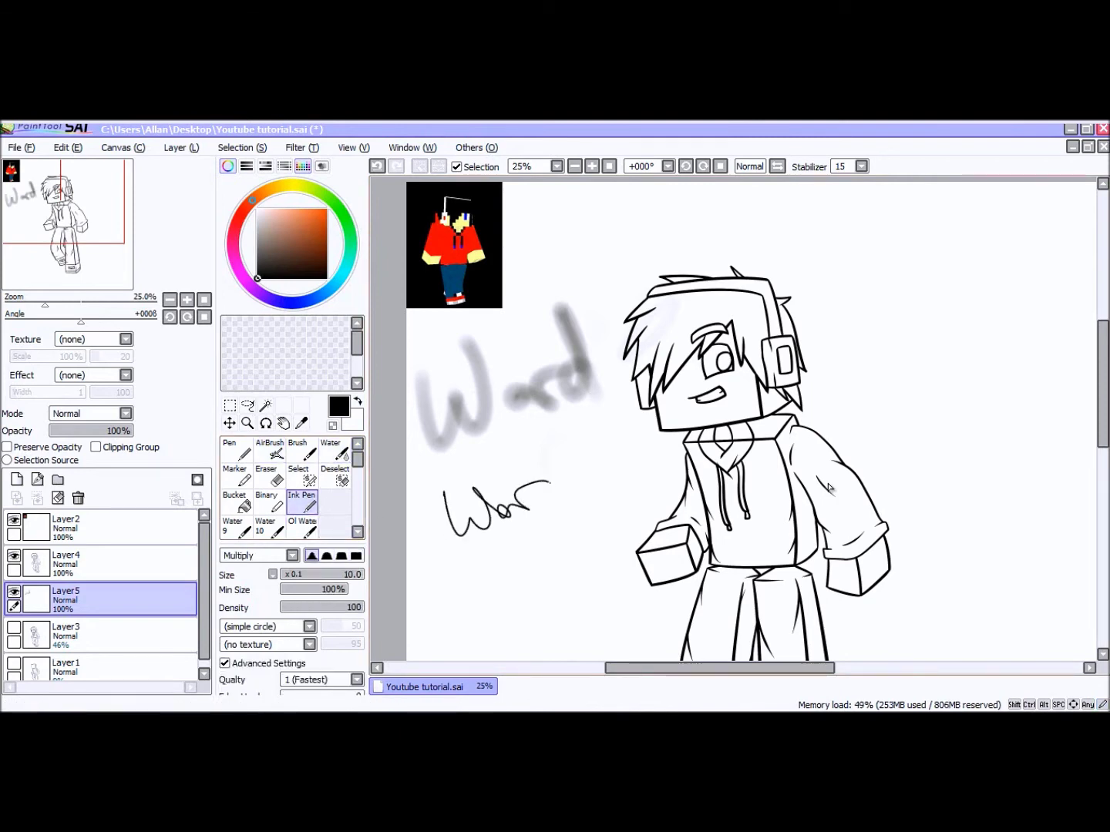
left_click_drag(571, 495, 562, 509)
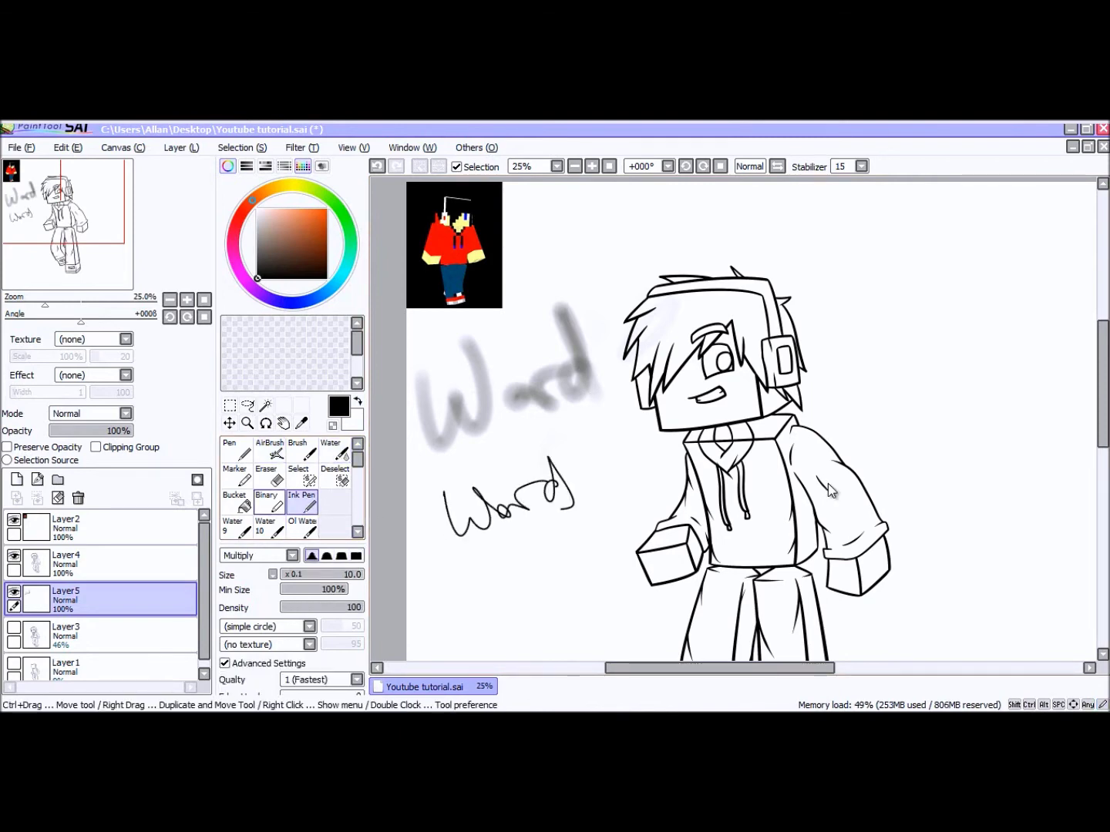
left_click(269, 501)
left_click_drag(445, 570, 445, 571)
mouse_move(513, 584)
left_mouse_down()
mouse_move(552, 538)
mouse_move(567, 559)
left_mouse_up()
Look at the Ol Water and Water 10 brushes and start a test word with the Pen at size 22.
left_click(301, 527)
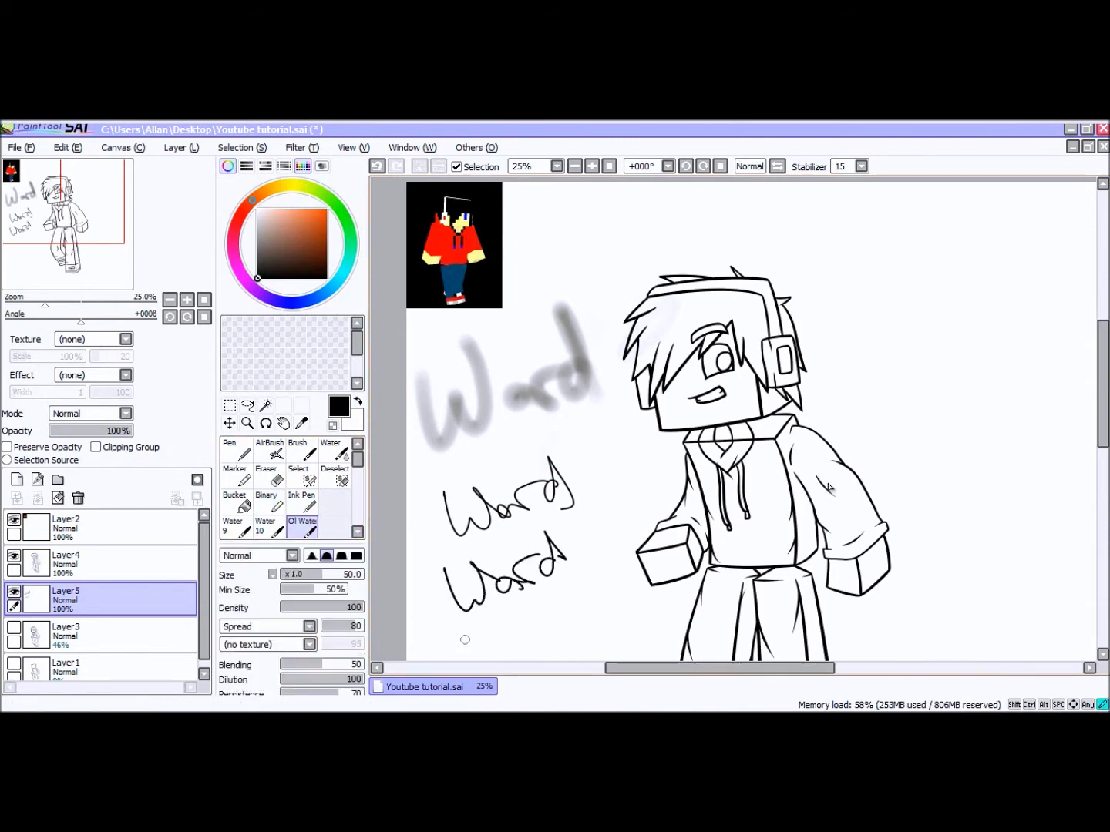
key("c")
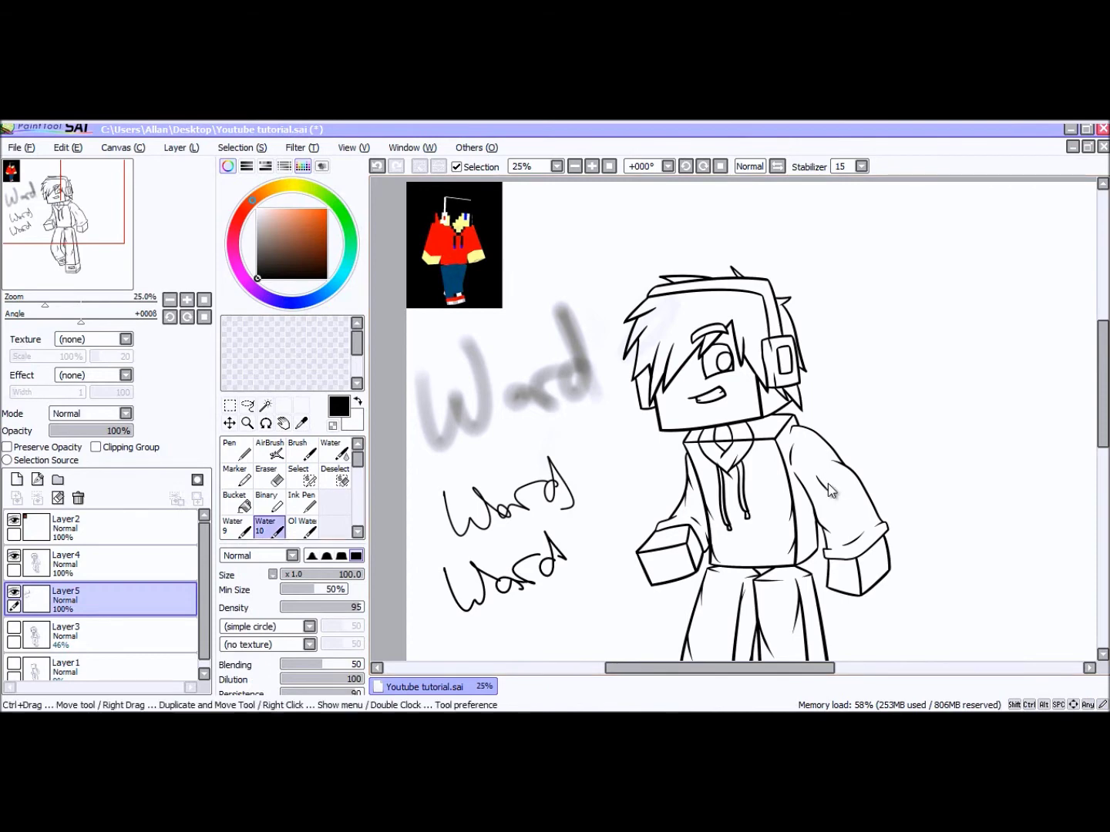
key("n")
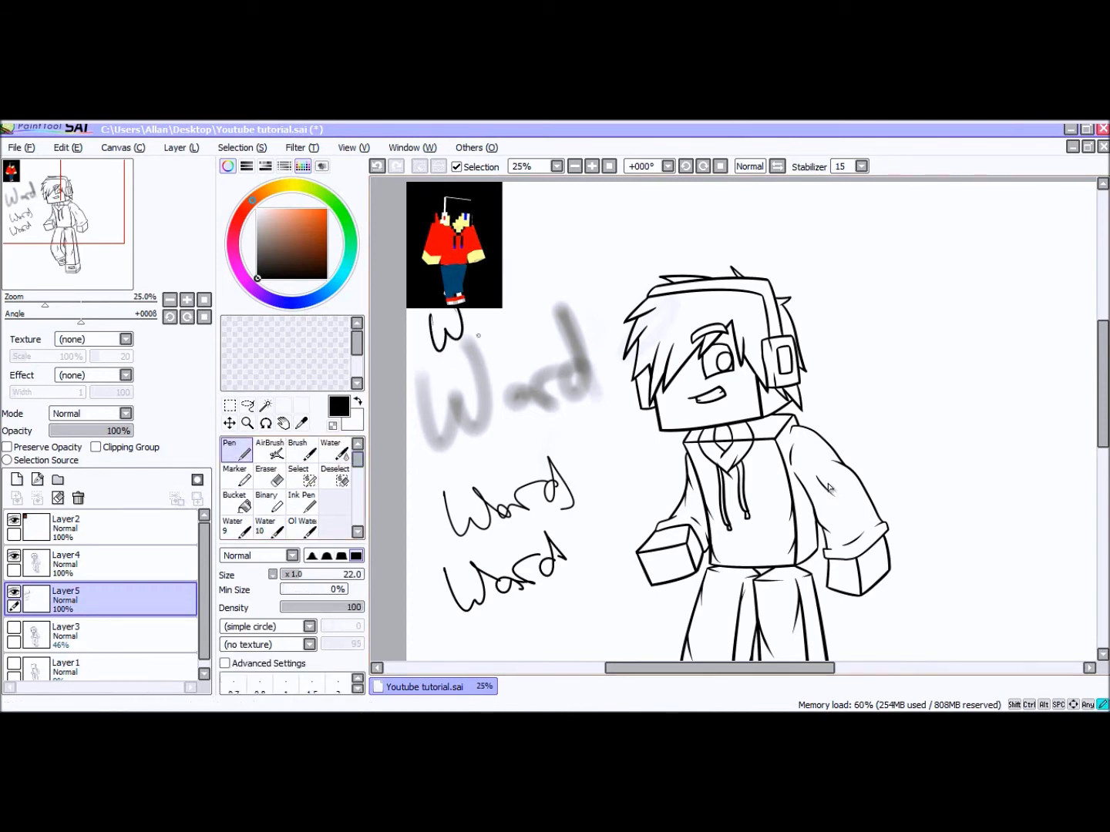
Undo all the test writing beside the character.
key("ctrl+z")
key("ctrl+z")
key("ctrl+z")
key("ctrl+z")
key("ctrl+z")
key("ctrl+z")
key("ctrl+z")
key("ctrl+z")
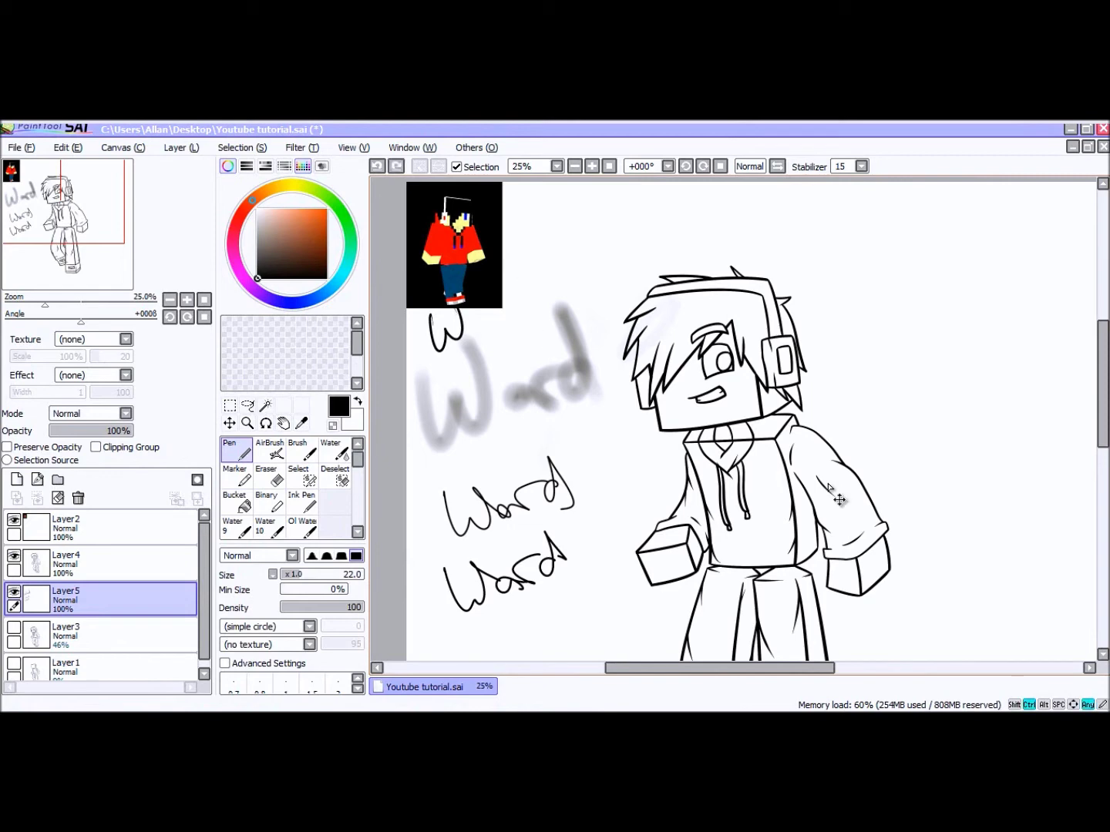
key("ctrl+z")
key("ctrl+z")
key("ctrl+z")
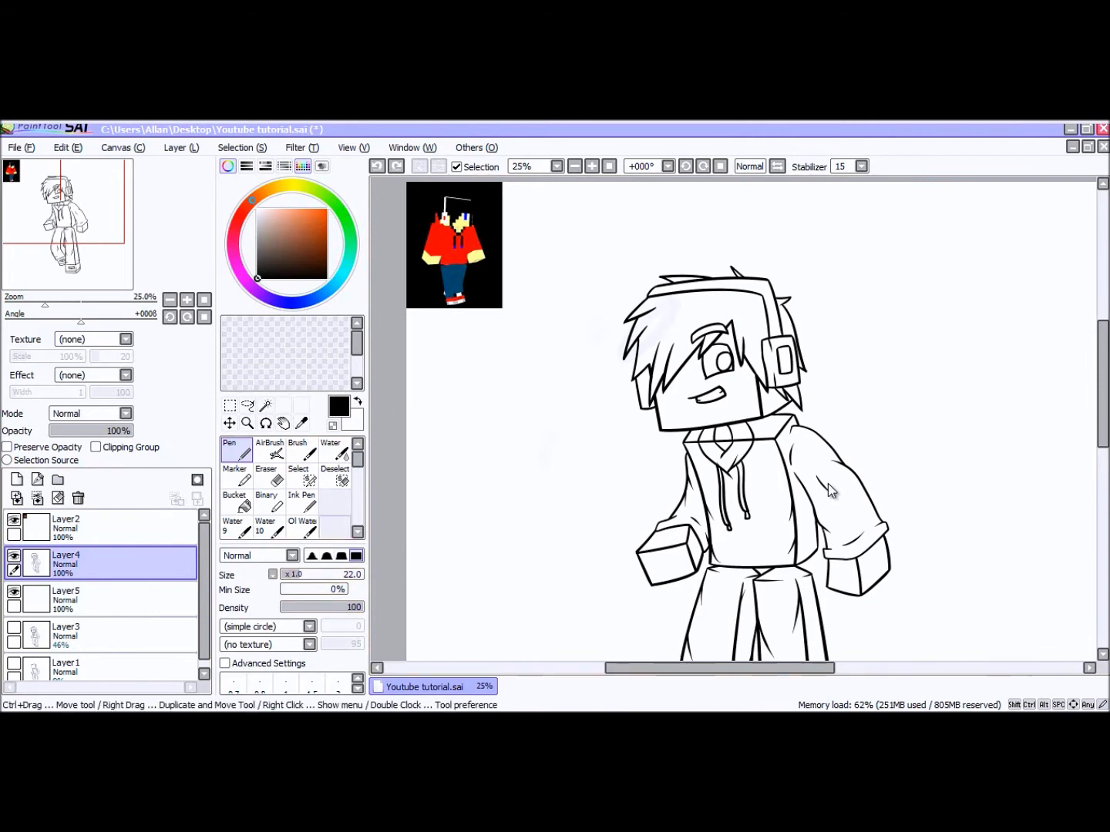
key("alt+Tab")
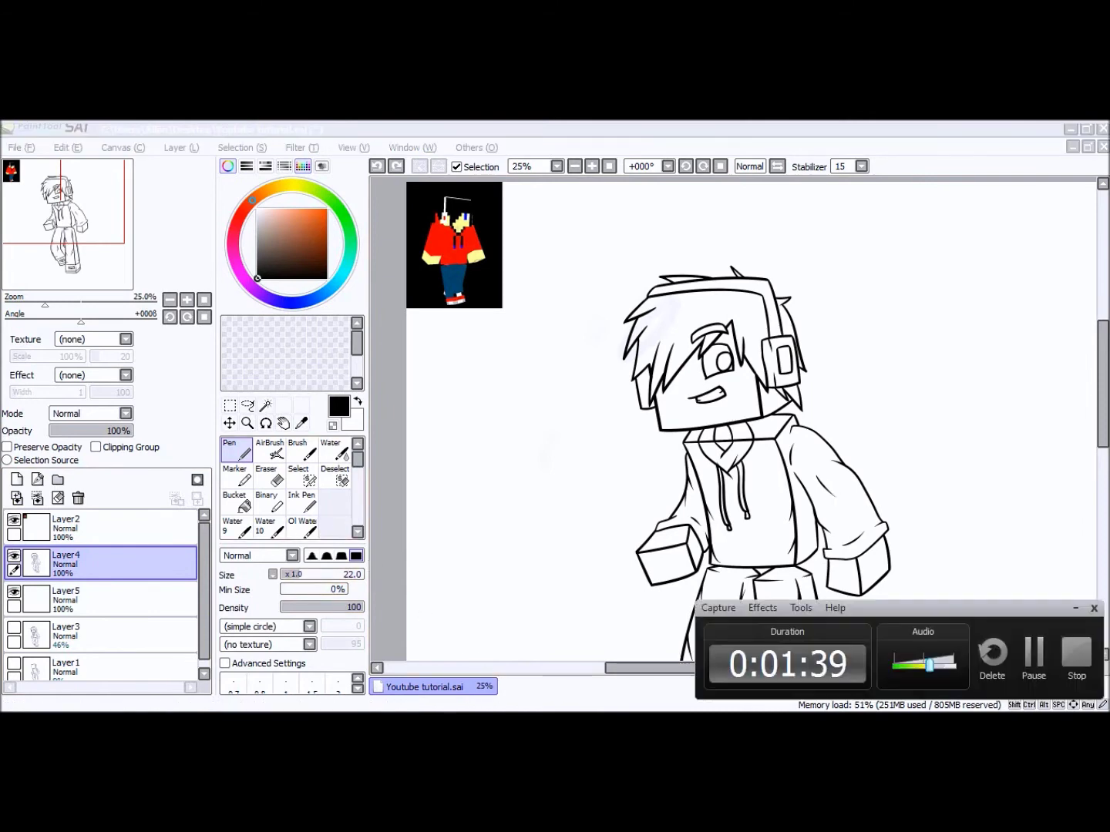
left_click(1075, 609)
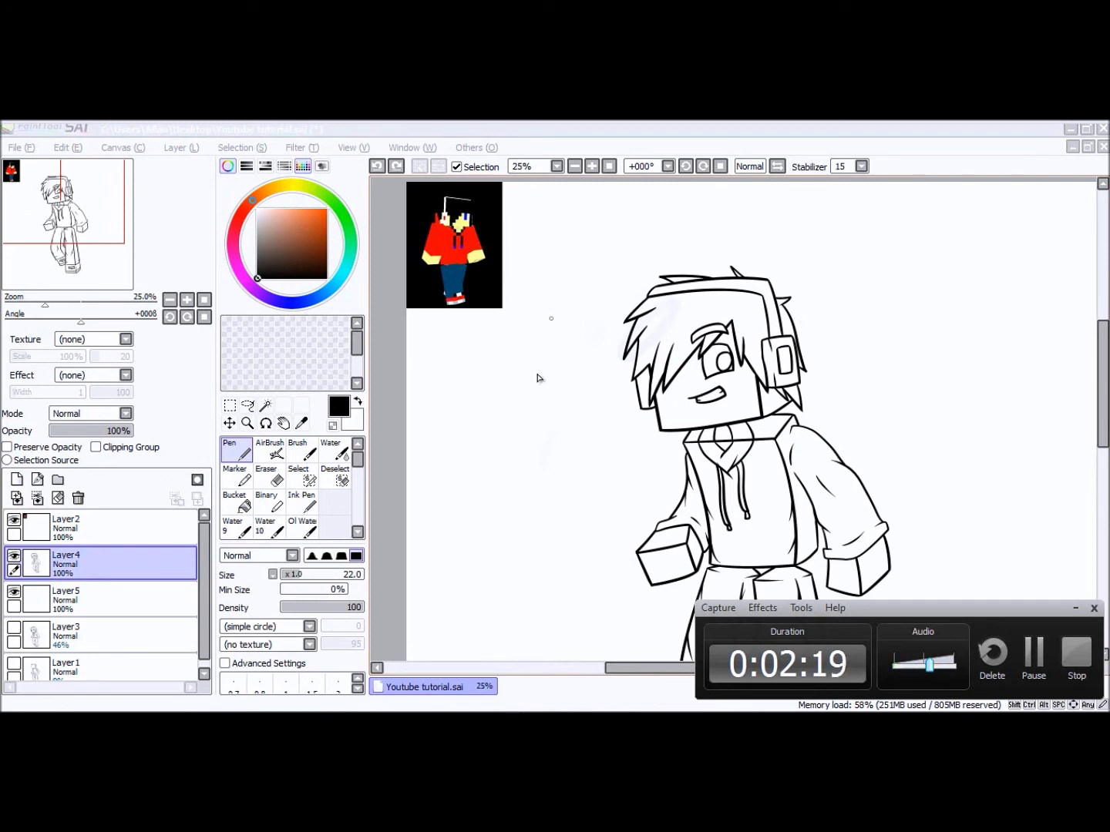
left_click(1078, 651)
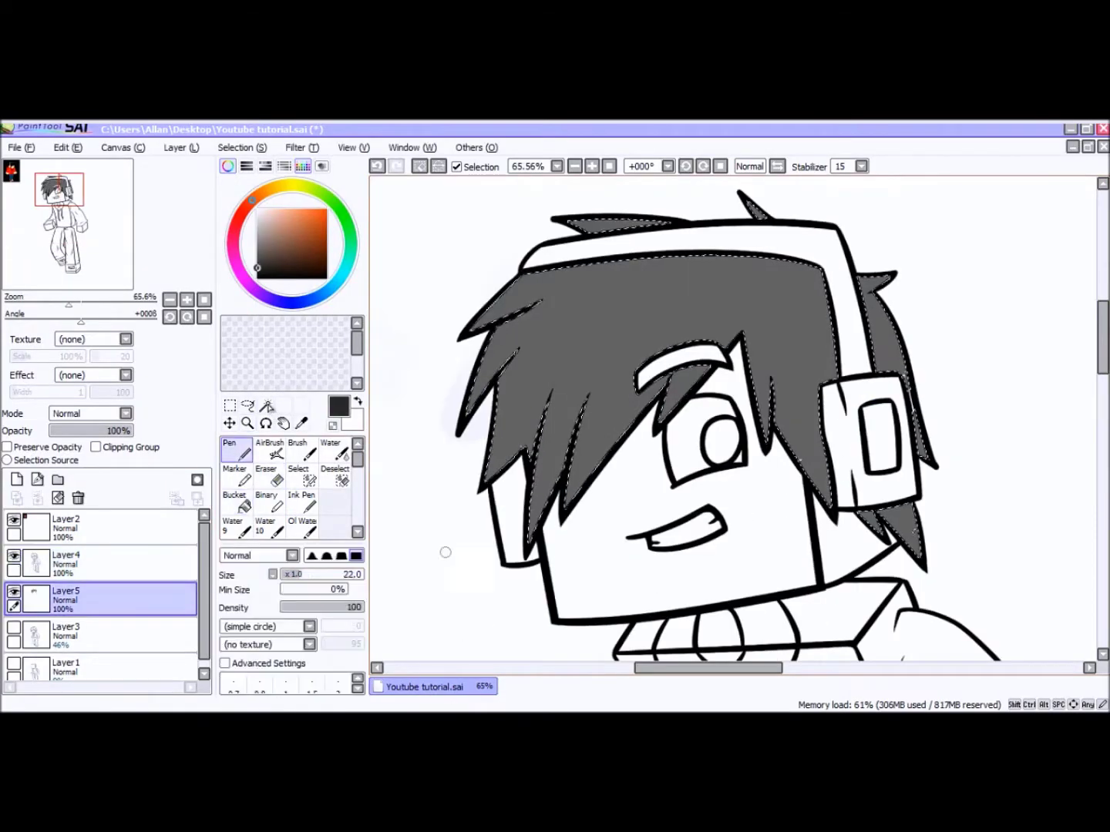
Paint curved dark gray strand lines across the selected gray hair on Layer5 with the Pen at size 34.
left_click_drag(666, 347, 567, 504)
left_click_drag(539, 384, 493, 481)
mouse_move(682, 339)
left_mouse_down()
mouse_move(748, 327)
mouse_move(827, 496)
left_mouse_up()
left_click_drag(539, 281, 474, 405)
key("ctrl+z")
left_click_drag(557, 356, 686, 315)
left_click_drag(692, 312, 767, 324)
key("ctrl+z")
left_click_drag(670, 262, 731, 302)
left_click_drag(606, 281, 561, 315)
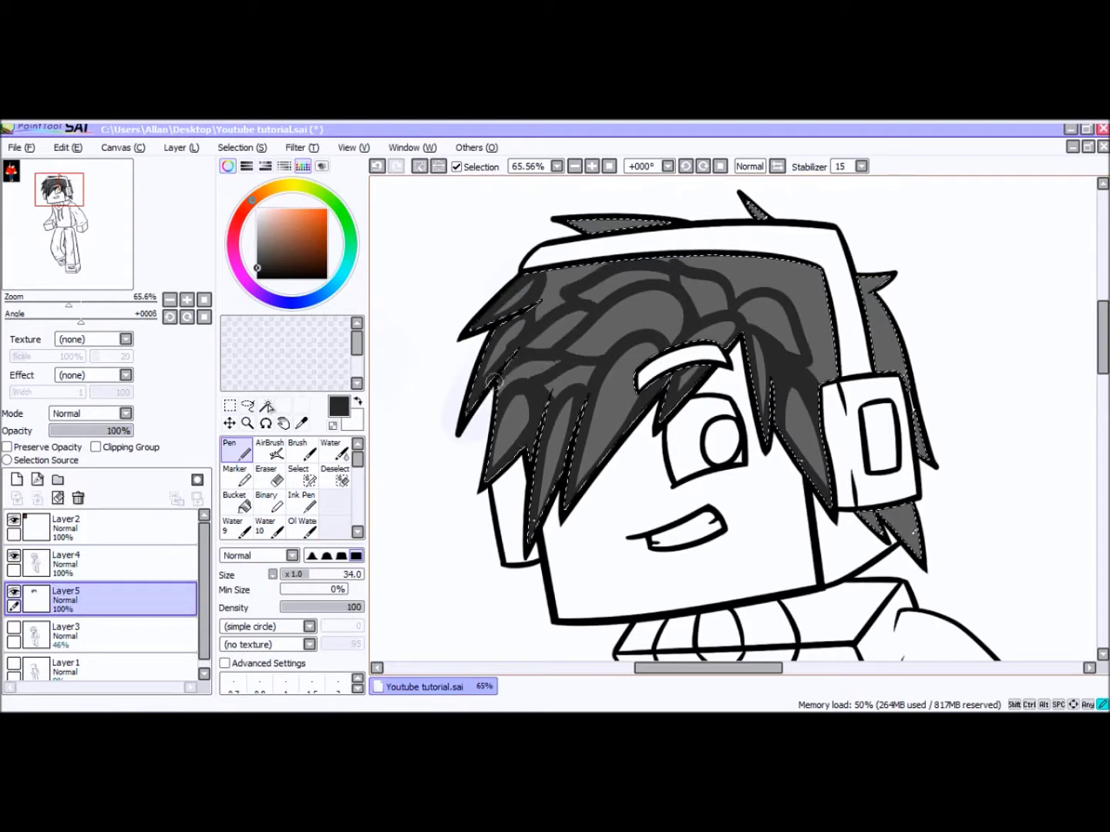
left_click_drag(759, 270, 829, 385)
left_click_drag(871, 293, 910, 385)
Blend the dark strand lines into the gray hair with the Water tool and the Brush.
left_click(335, 451)
left_click_drag(532, 393, 501, 469)
mouse_move(593, 462)
left_mouse_down()
mouse_move(698, 342)
mouse_move(587, 298)
mouse_move(817, 366)
mouse_move(794, 292)
left_mouse_up()
left_click(302, 451)
left_click_drag(591, 372, 749, 196)
Paint light gray highlights along the fringe strands and the hair beside the eye with the Pen at size 34.
left_click(235, 451)
left_click(257, 226)
left_click_drag(647, 350, 570, 502)
left_click_drag(574, 390, 532, 540)
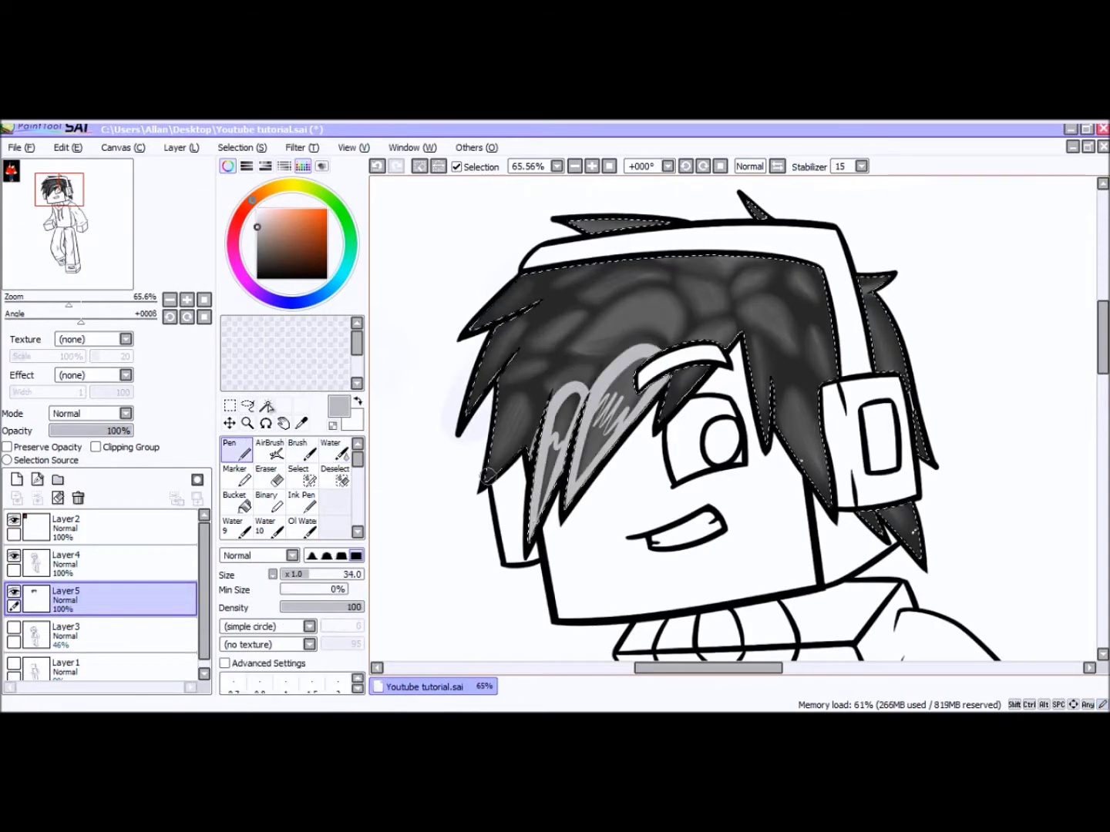
left_click_drag(751, 328, 766, 441)
left_click_drag(782, 385, 826, 497)
Blend the light gray highlights into the hair with the Water tool.
left_click(334, 451)
mouse_move(532, 401)
left_mouse_down()
mouse_move(585, 452)
mouse_move(632, 389)
mouse_move(697, 366)
left_mouse_up()
left_click_drag(760, 346, 809, 455)
Apply soft AirBrush tones across the hair at size 93 and clear the hair selection.
left_click(269, 451)
left_click(257, 260)
mouse_move(524, 432)
left_mouse_down()
mouse_move(793, 410)
mouse_move(877, 301)
left_mouse_up()
right_click(877, 301)
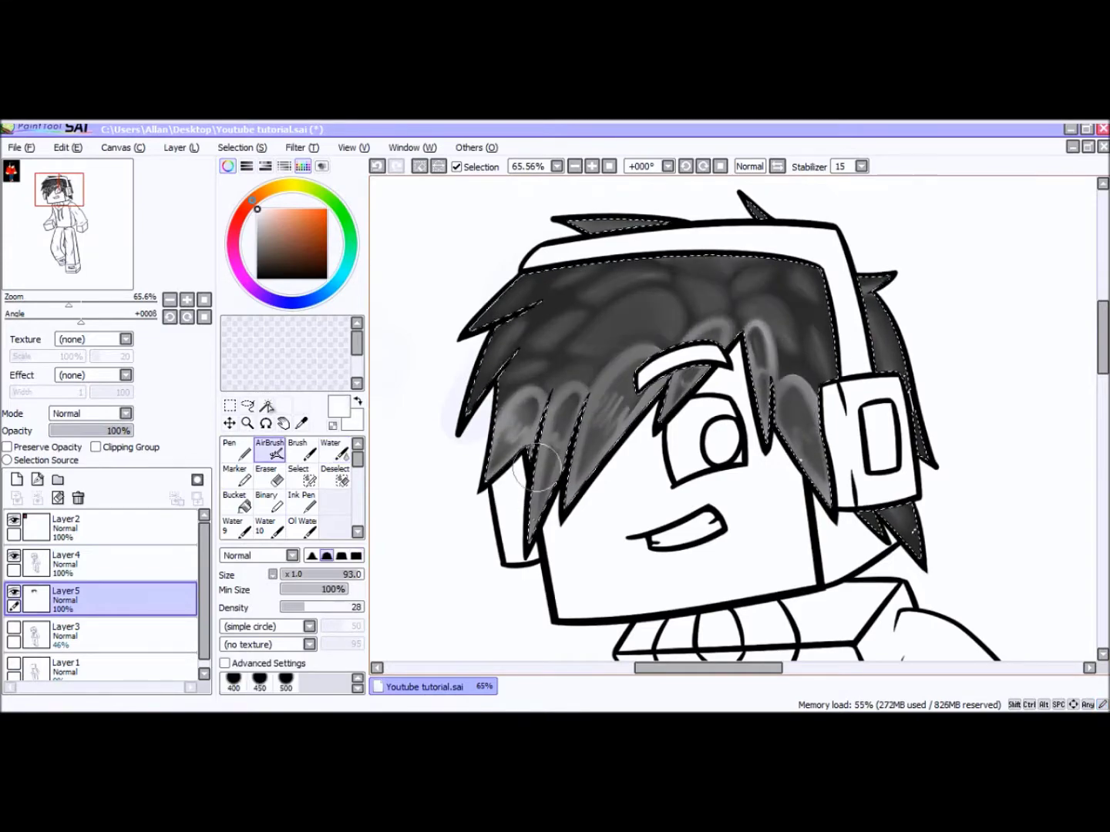
key("ctrl+d")
Shade the gray eyebrow with a darker gray using the Pen at size 18, and clear its selection.
key("ctrl+space")
key("n")
key("alt")
key("ctrl+alt+space")
left_click(236, 450)
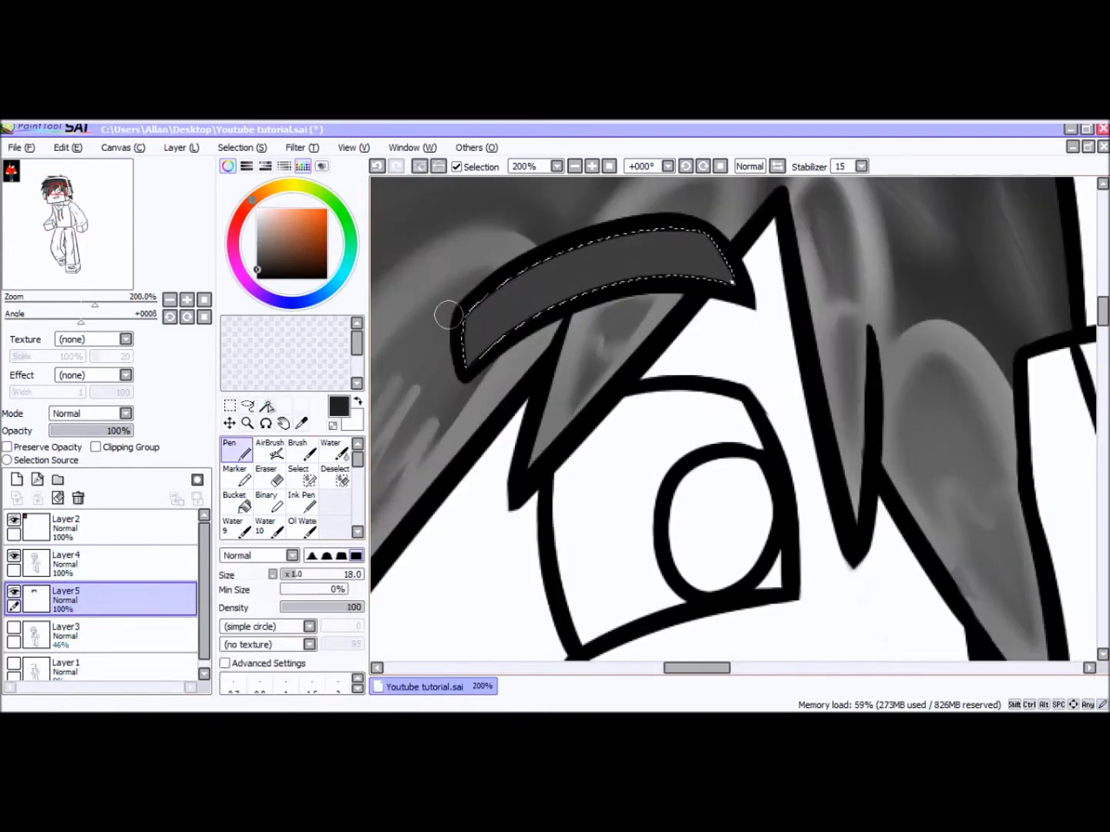
key("ctrl+d")
Color the iris blue, blend its shading with the Water tool, and add a white highlight with the Pen.
left_click(267, 405)
left_click(300, 302)
left_click(335, 451)
left_click(235, 450)
left_click(258, 209)
left_click_drag(705, 390, 739, 364)
Select the face, neck and hands from the Layer4 line art and fill them with pale yellow on Layer5.
key("ctrl+alt+space")
left_click(287, 185)
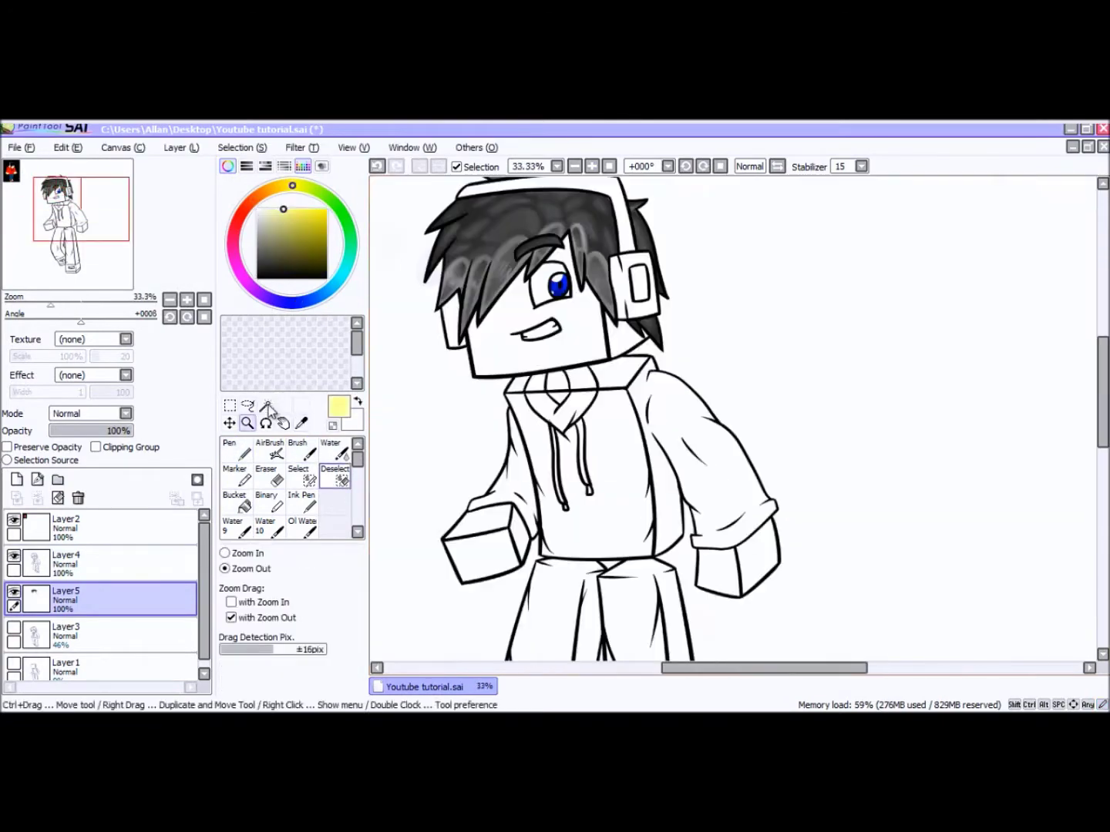
left_click(100, 563)
left_click(300, 476)
left_click(100, 599)
left_click(235, 501)
Paint darker yellow shading on the face and skin with the Pen and blend it with the Water tool.
left_click(287, 232)
left_click(235, 451)
left_click_drag(553, 333, 733, 318)
left_click(336, 450)
left_click(235, 451)
key("ctrl+z")
mouse_move(694, 540)
left_mouse_down()
mouse_move(654, 305)
mouse_move(653, 559)
left_mouse_up()
left_click_drag(522, 344, 630, 219)
left_click_drag(575, 622, 589, 655)
Add darker yellow Pen shading to the hands and blend it with the Water tool.
left_click(267, 404)
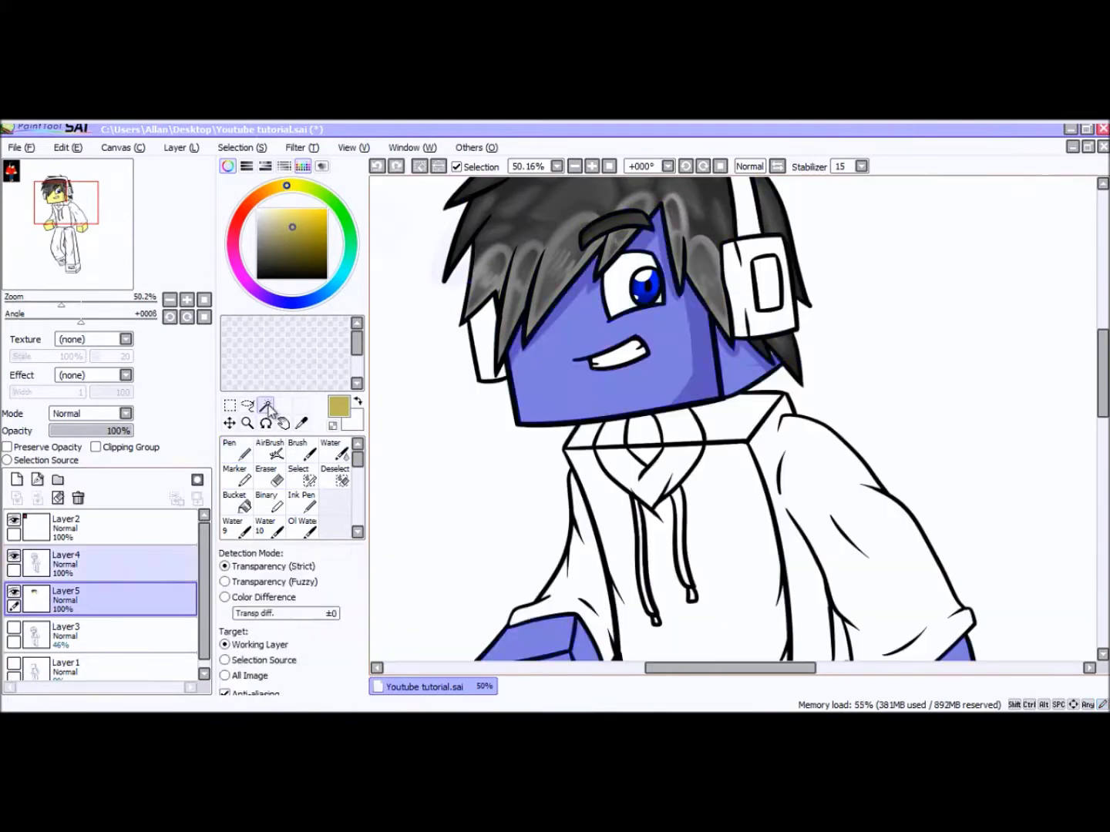
left_click(235, 450)
scroll(694, 431, "down", 4)
left_click_drag(960, 443, 933, 494)
scroll(693, 463, "up", 3)
left_click(334, 450)
scroll(548, 468, "down", 4)
Select the hoodie areas from the Layer4 line art and fill them with orange-red on Layer5.
key("ctrl+alt+space")
left_click(100, 564)
left_click(732, 462)
left_click(100, 600)
left_click(235, 474)
left_click(731, 462)
Paint dark red shadows along the hoodie folds with the Pen at size 67 and blend them with the Water tool.
left_click(327, 236)
left_click(234, 451)
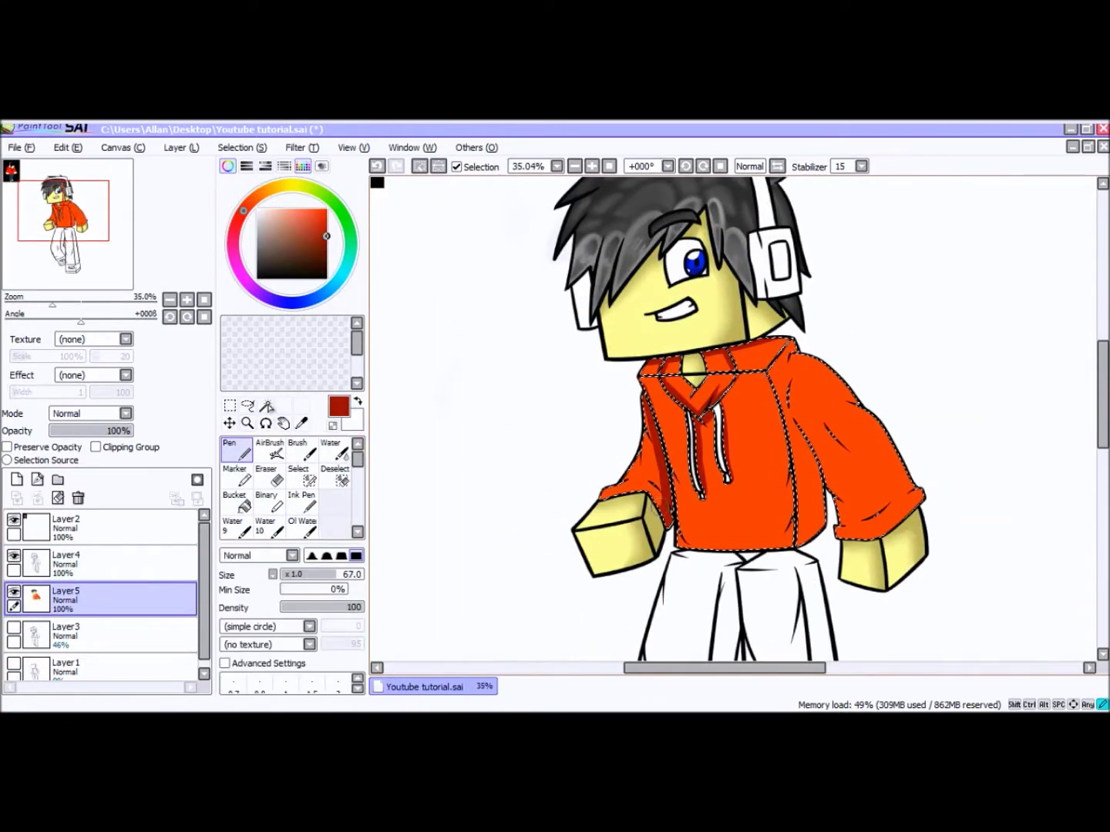
left_click_drag(778, 517, 680, 539)
left_click_drag(863, 417, 917, 497)
left_click(336, 450)
left_click_drag(893, 448, 725, 558)
left_click_drag(864, 416, 925, 528)
Soften the hoodie shading with dark red AirBrush tones at size 93 and clear the selection.
left_click(270, 449)
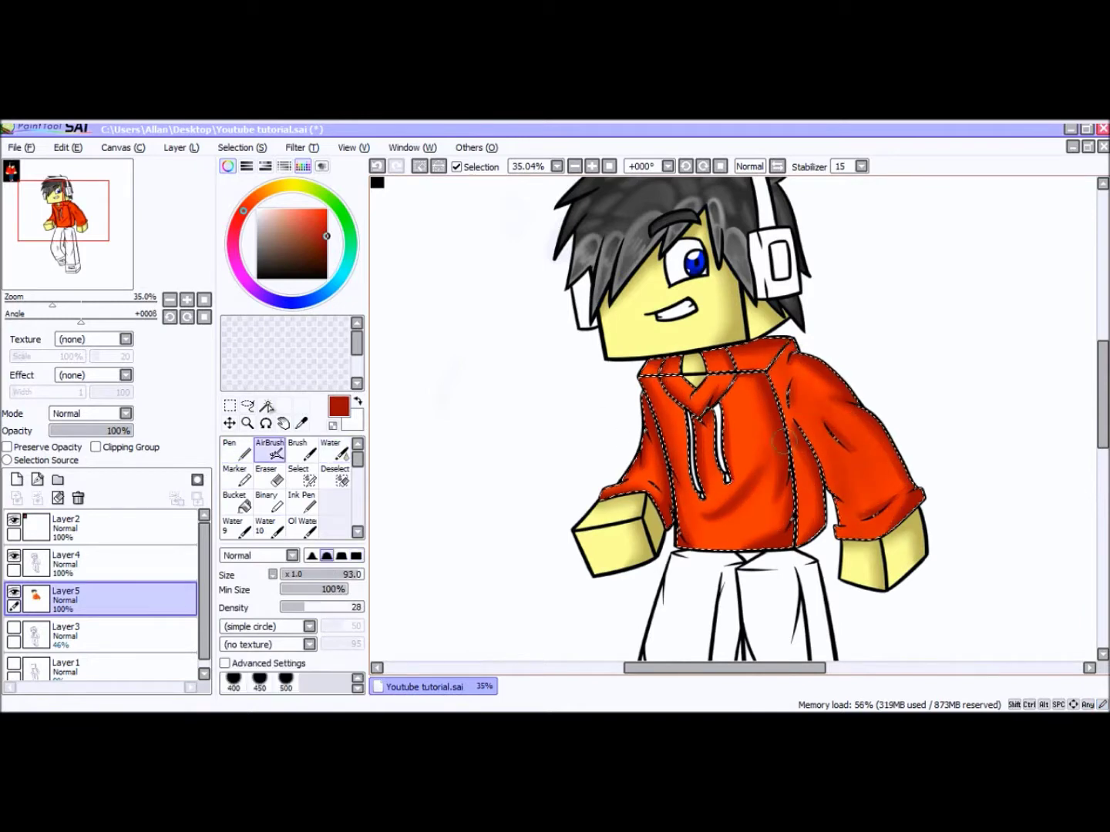
key("ctrl+d")
left_click_drag(603, 341, 919, 550)
Fill both trouser legs with dark blue on Layer5 using the Bucket.
key("n")
key("ctrl+alt+space")
left_click_drag(443, 489, 567, 679)
left_click(329, 289)
left_click(235, 500)
left_click(694, 386)
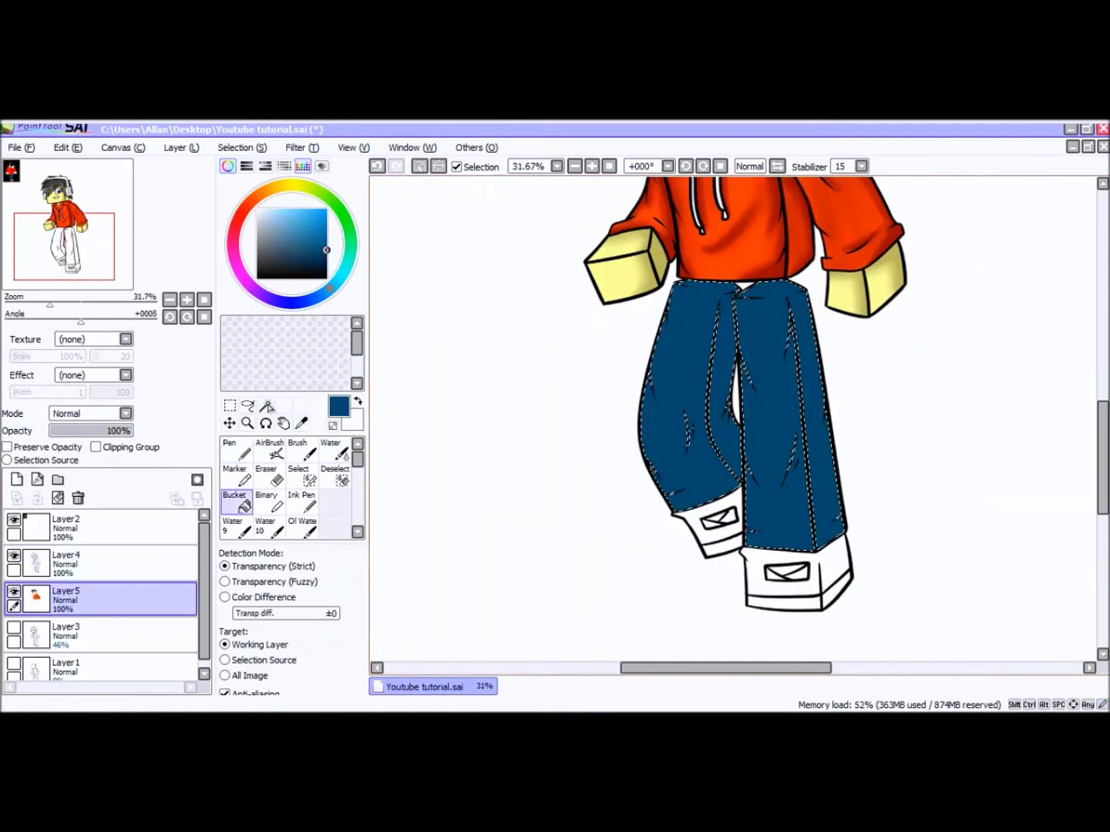
left_click(778, 416)
Paint darker blue shadows on the trousers with the Pen, blend them with the Water tool, and clear the selection.
left_click(327, 261)
left_click(235, 450)
left_click_drag(809, 315, 829, 539)
left_click_drag(678, 293, 797, 295)
left_click(335, 450)
left_click_drag(679, 289, 704, 302)
left_click_drag(780, 286, 808, 302)
left_click(235, 450)
key("ctrl+d")
Fill the upper parts of both shoes with red and blend dark red shading into them with the Water tool.
key("ctrl+space")
left_click_drag(851, 261, 583, 524)
left_click(301, 574)
key("Down")
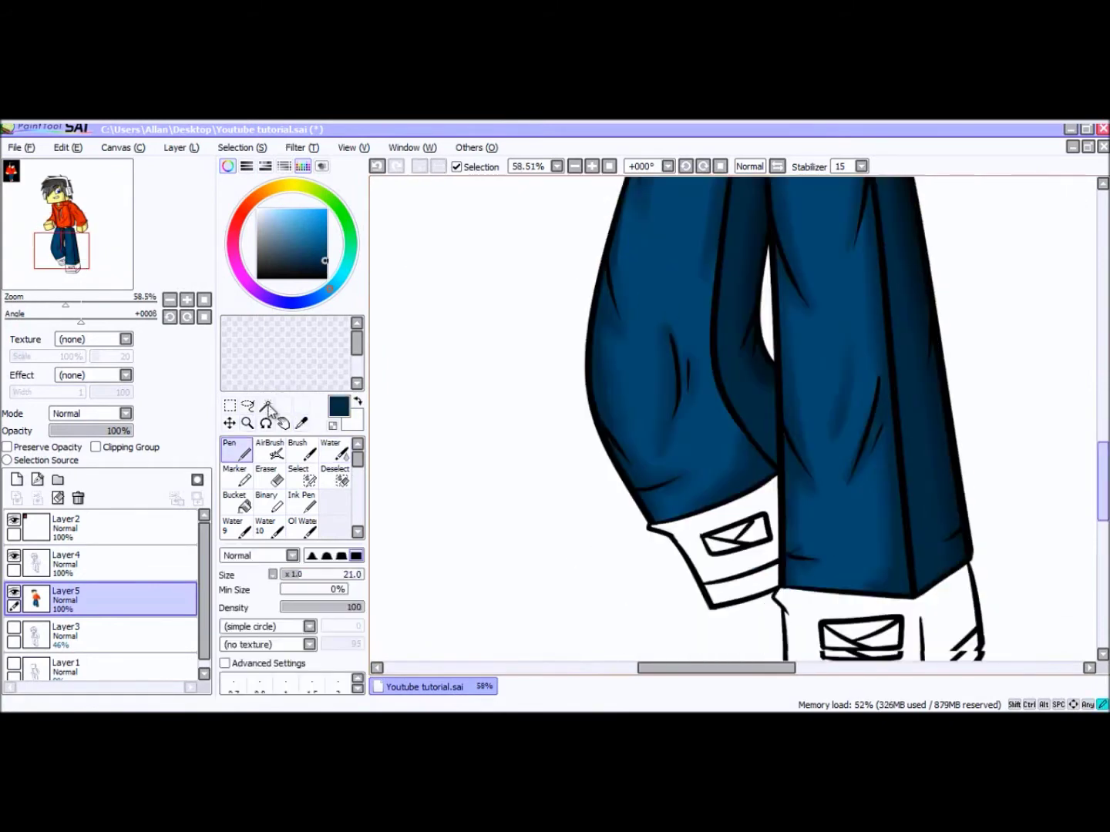
key("Page_Down")
right_click(793, 273)
left_click(235, 501)
left_click(805, 575)
left_click(327, 246)
left_click(335, 449)
key("ctrl+d")
left_click(235, 450)
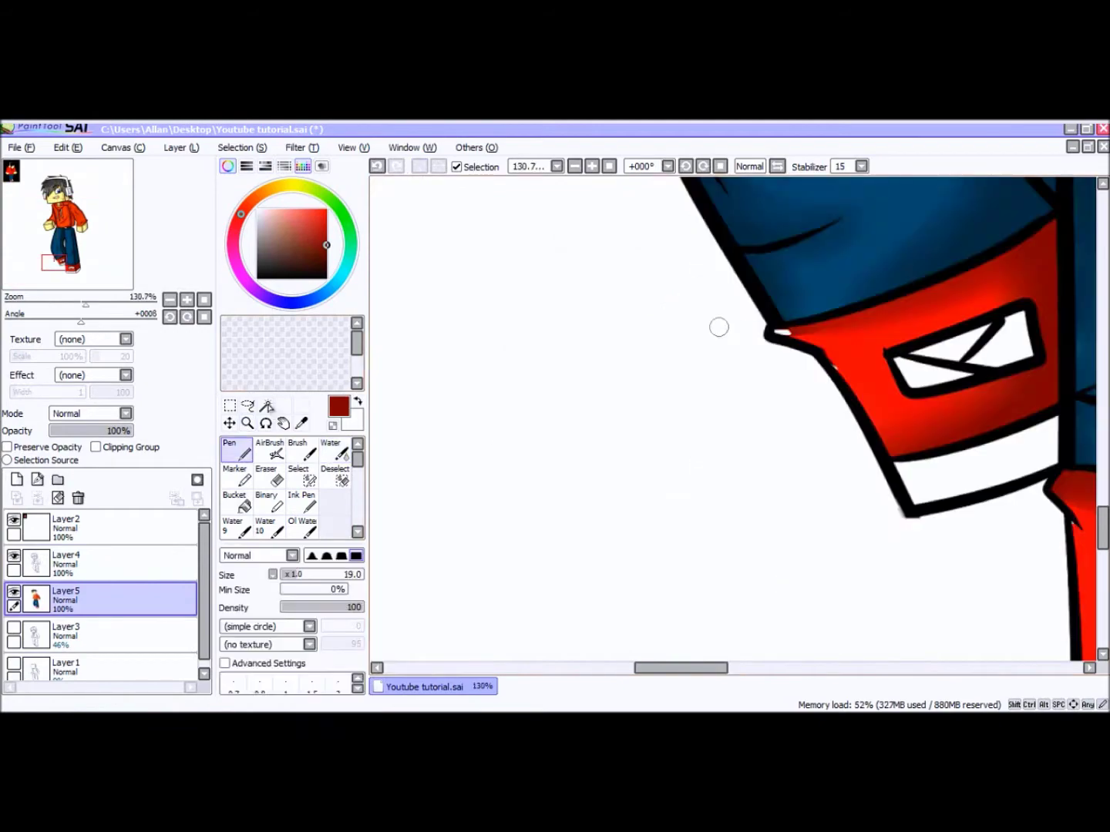
Color and shade the headphones gray on Layer5, and give the ear cup a red panel with light pink highlight stripes.
left_click(101, 564)
left_click(267, 405)
left_click(867, 395)
left_click(101, 599)
left_click(235, 450)
left_click(335, 450)
left_click(235, 500)
left_click(301, 450)
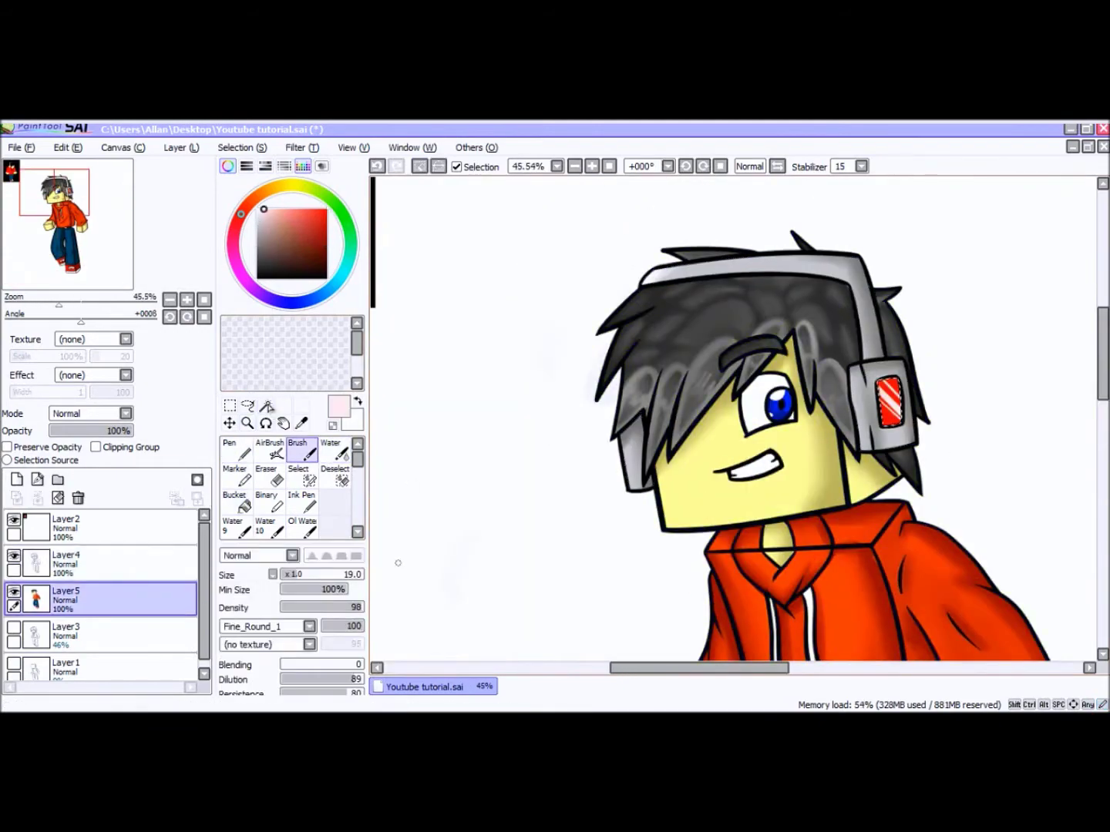
left_click(236, 501)
scroll(740, 416, "down", 5)
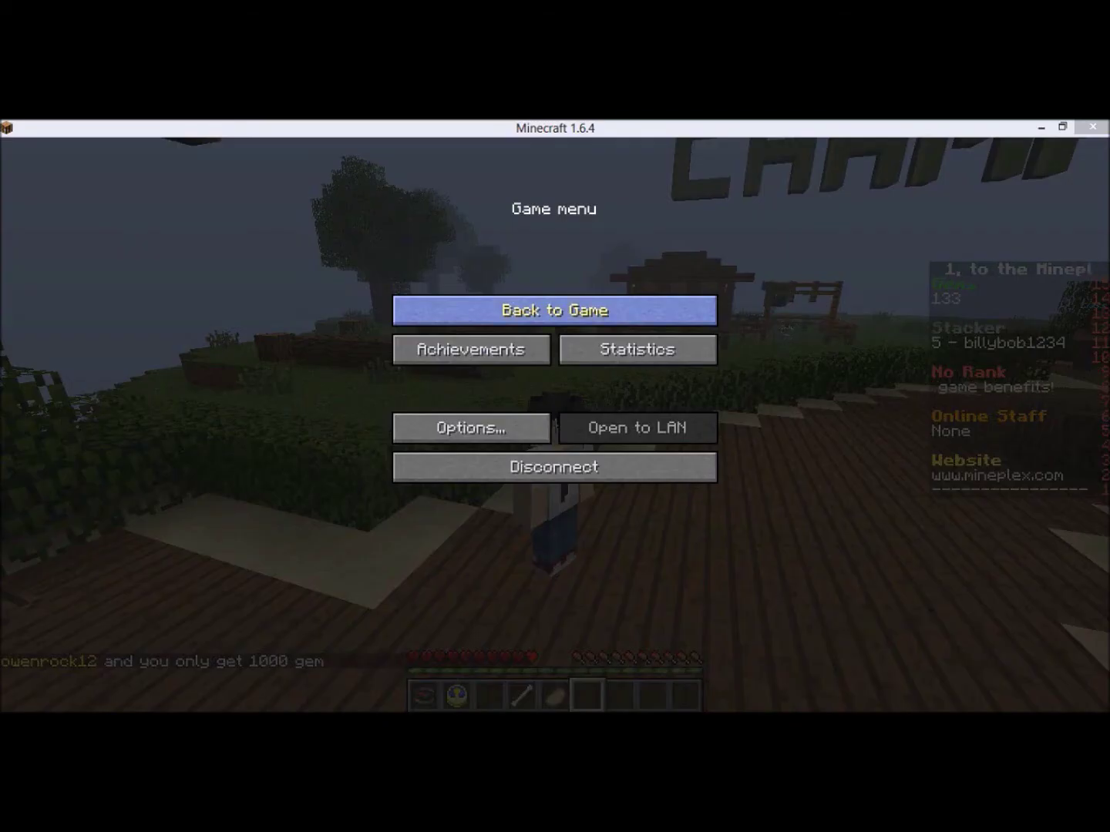
key("Escape")
key("w")
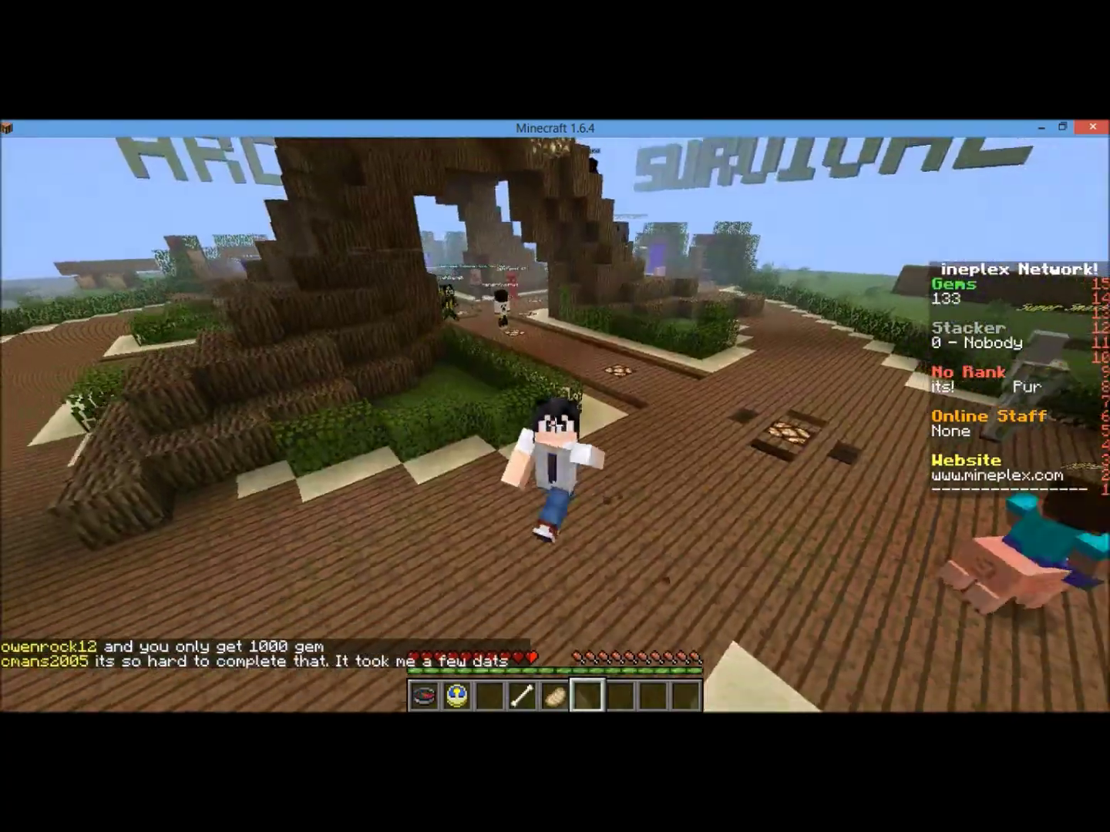
key("space")
key("w")
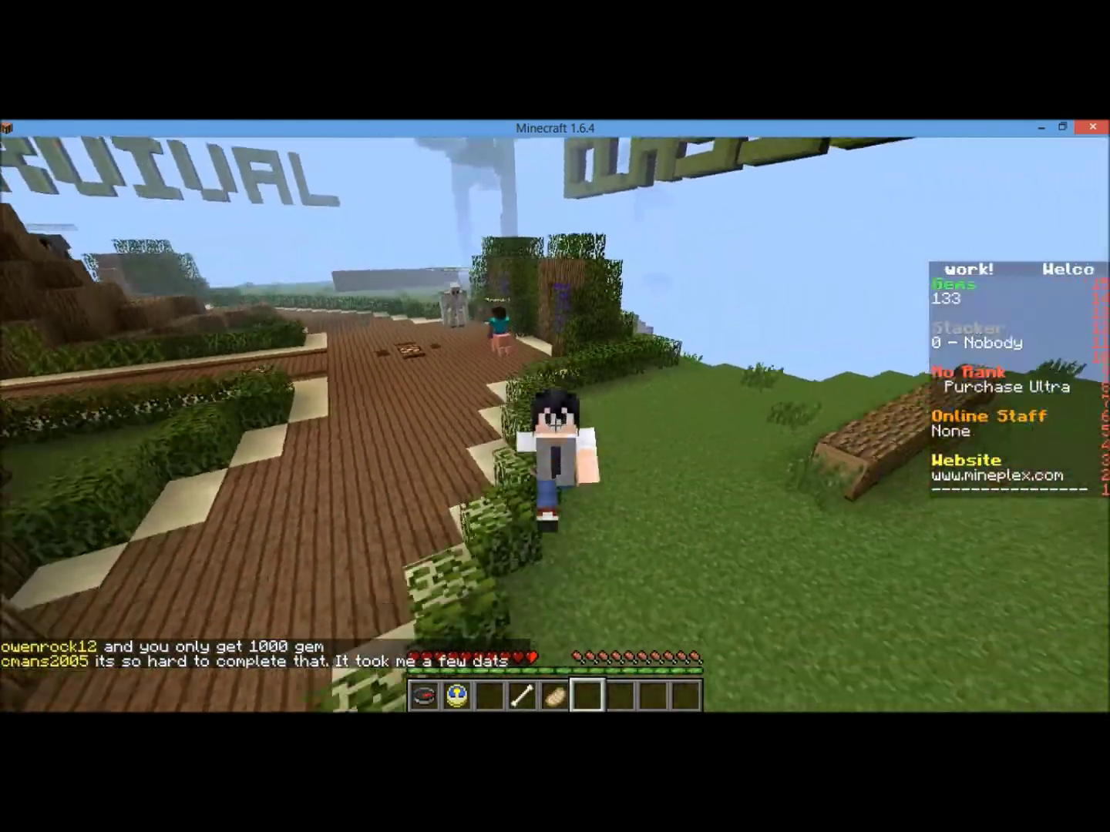
key("w")
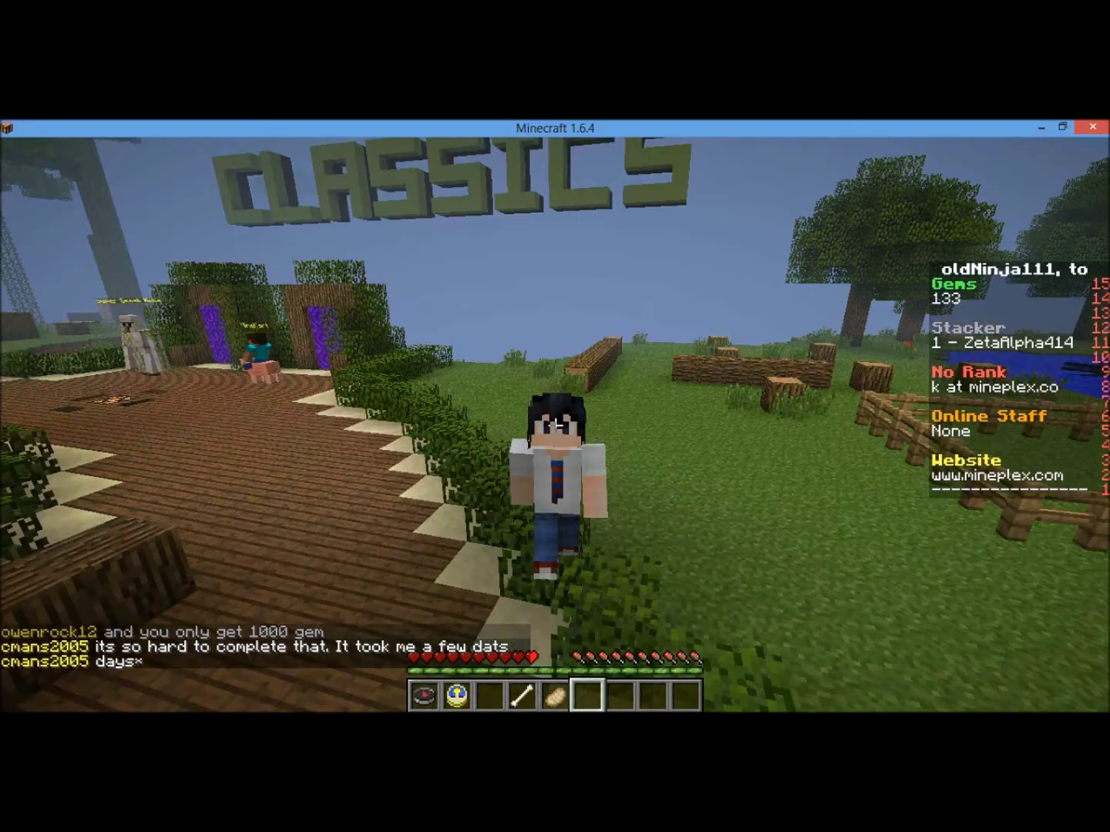
key("w")
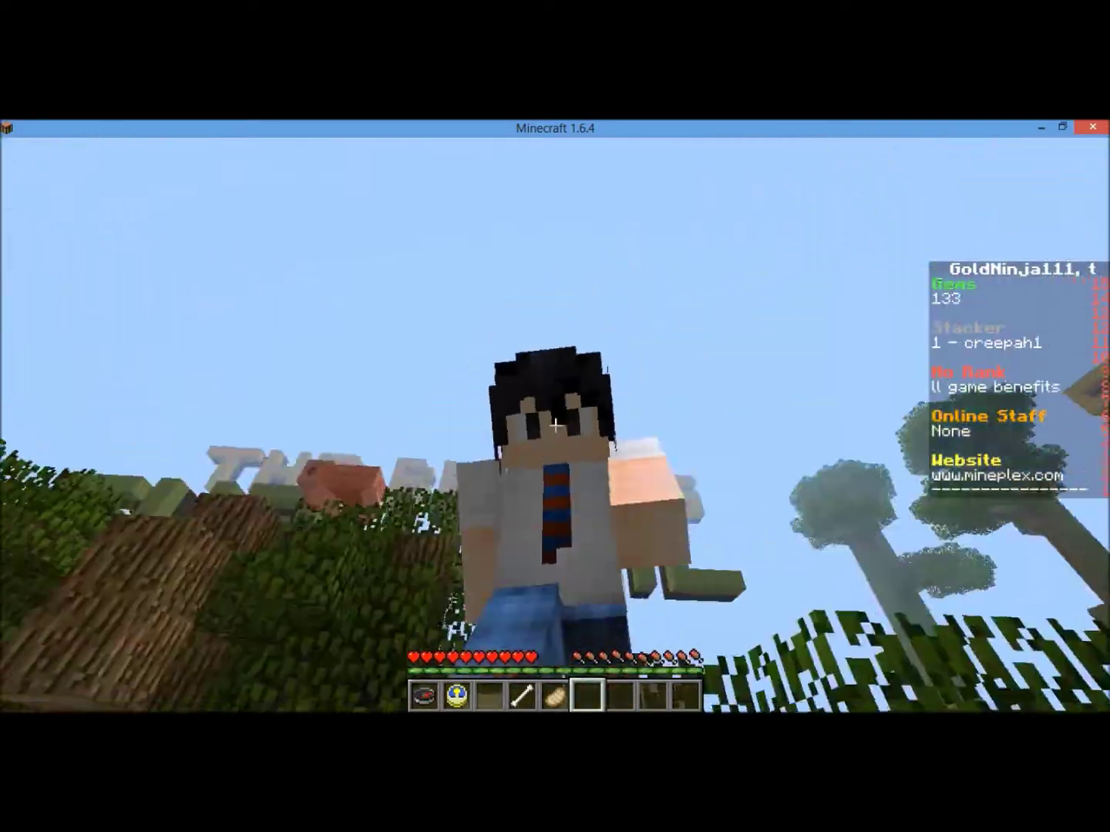
key("w")
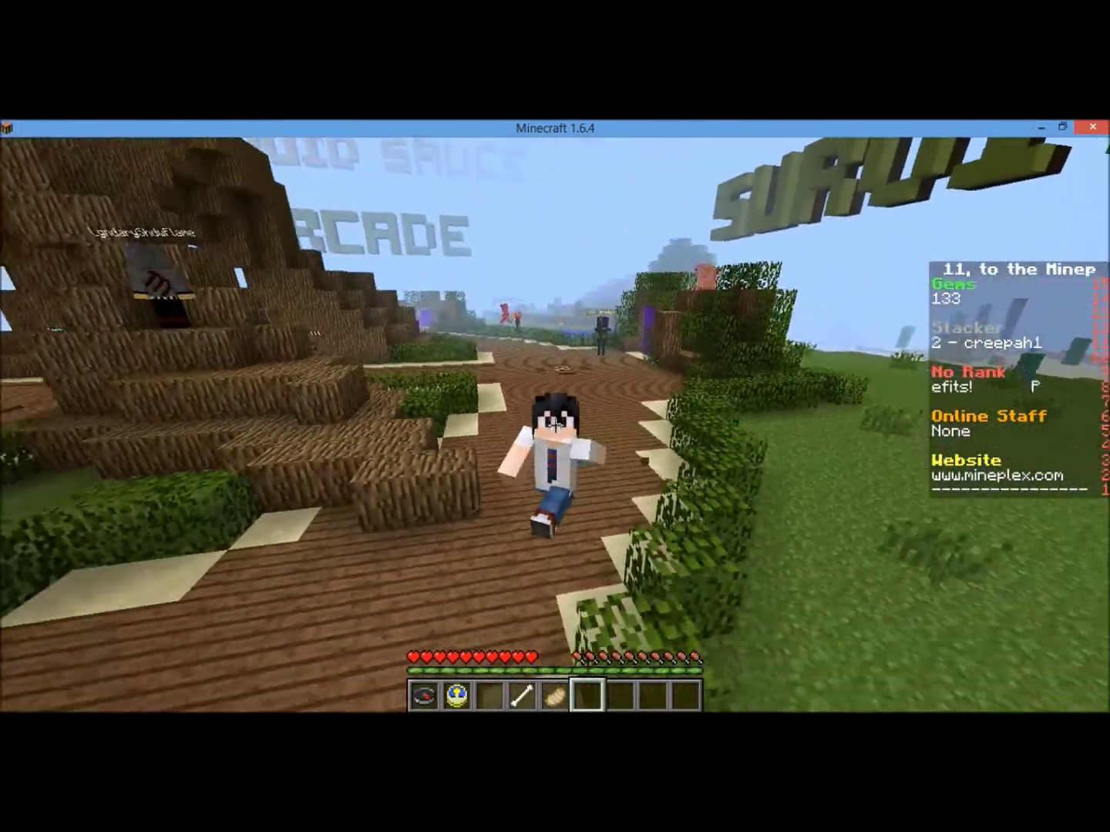
key("w")
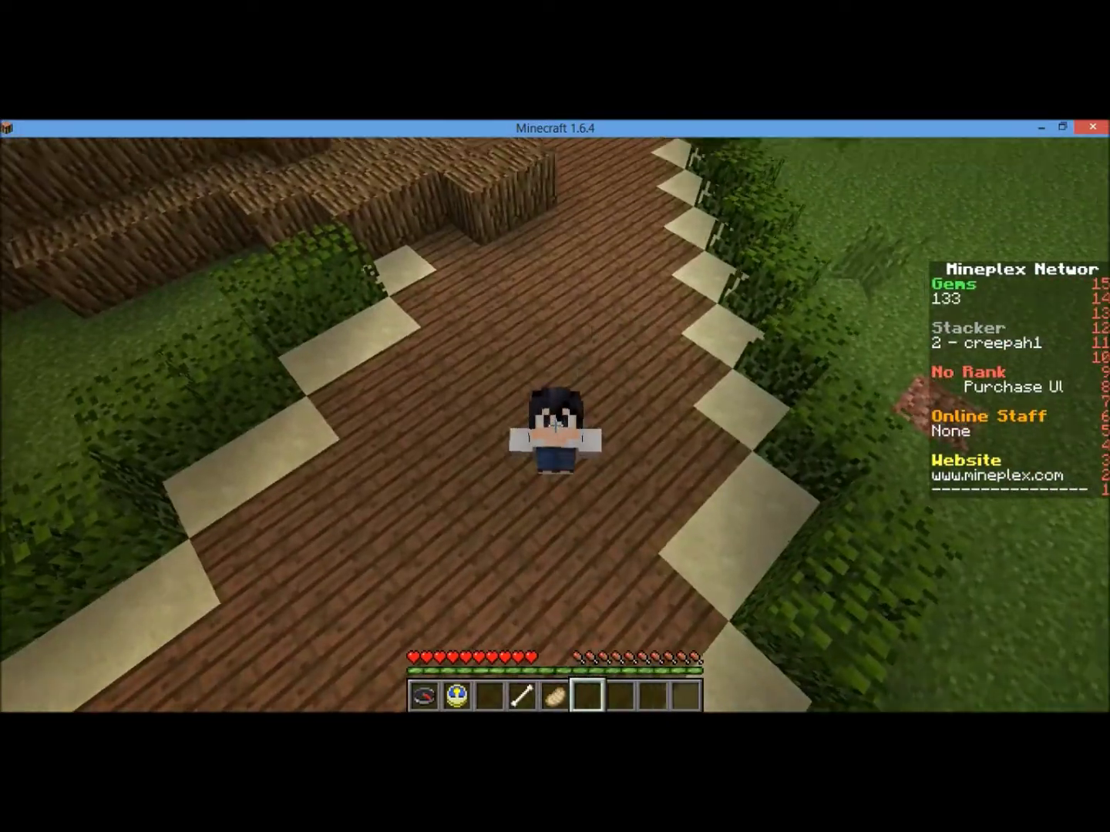
key("w")
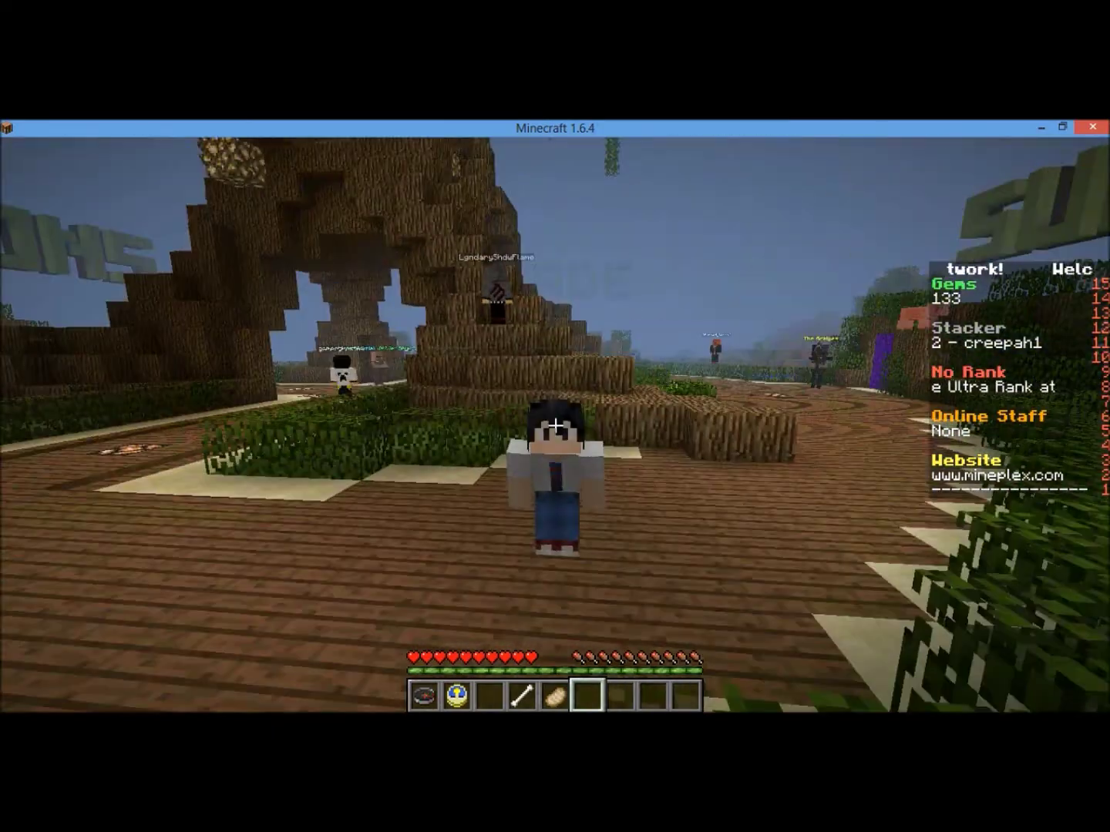
key("w")
key("Tab")
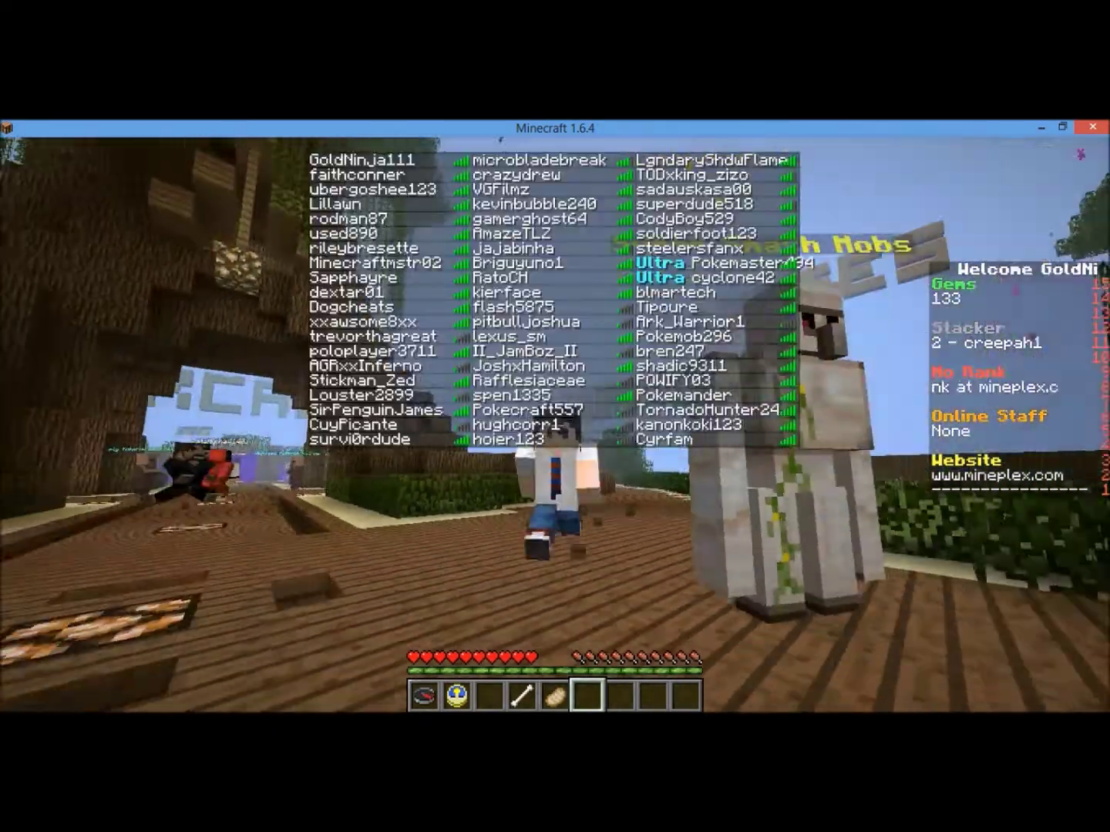
key("w")
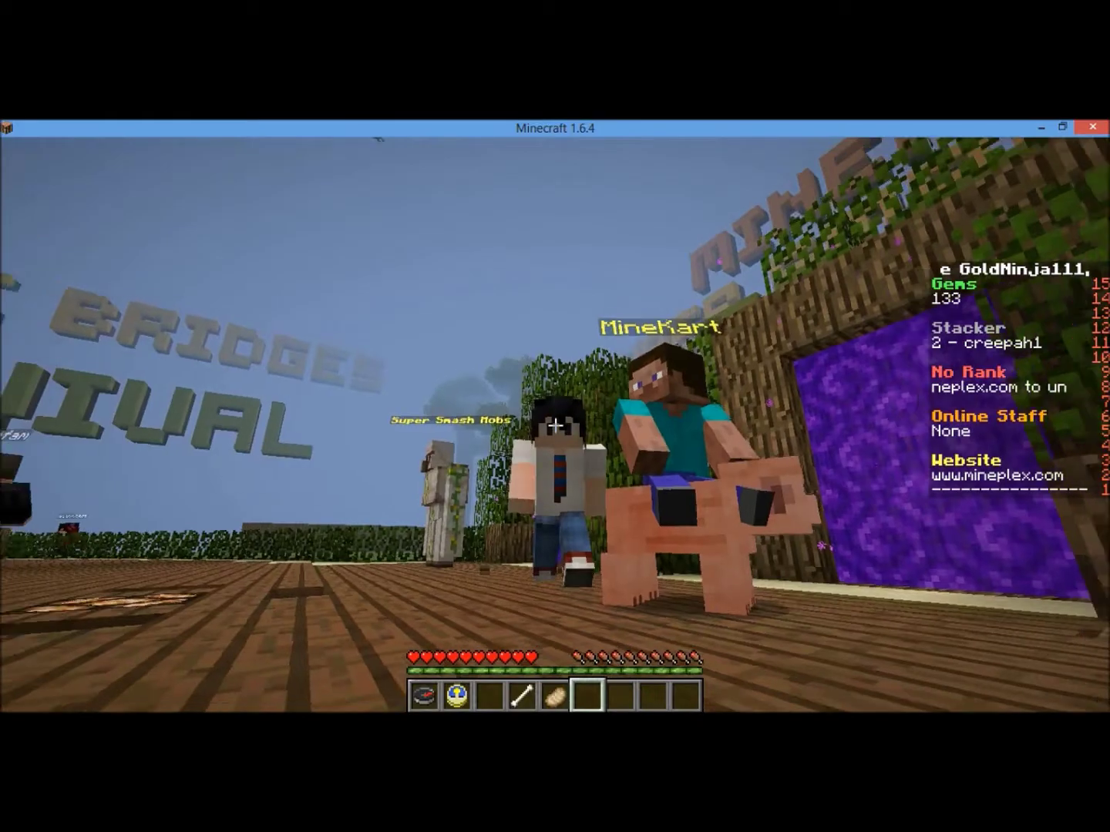
key("w")
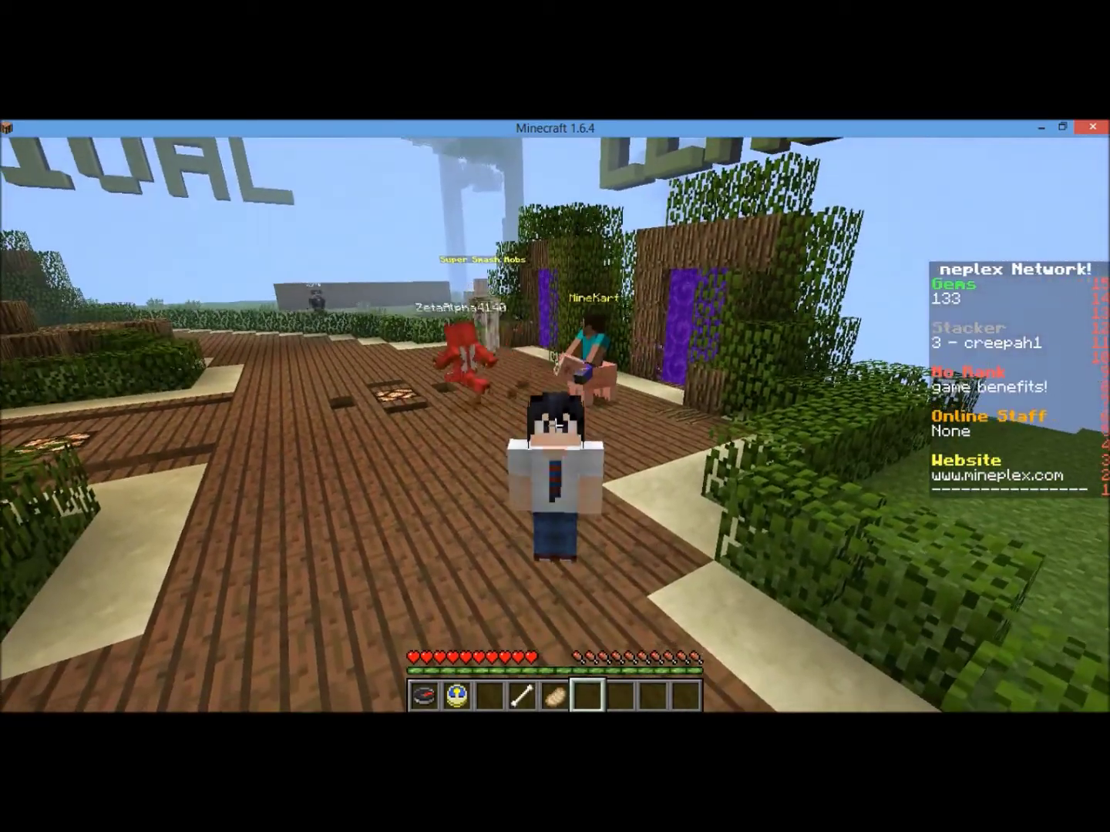
key("w")
key("F5")
key("w")
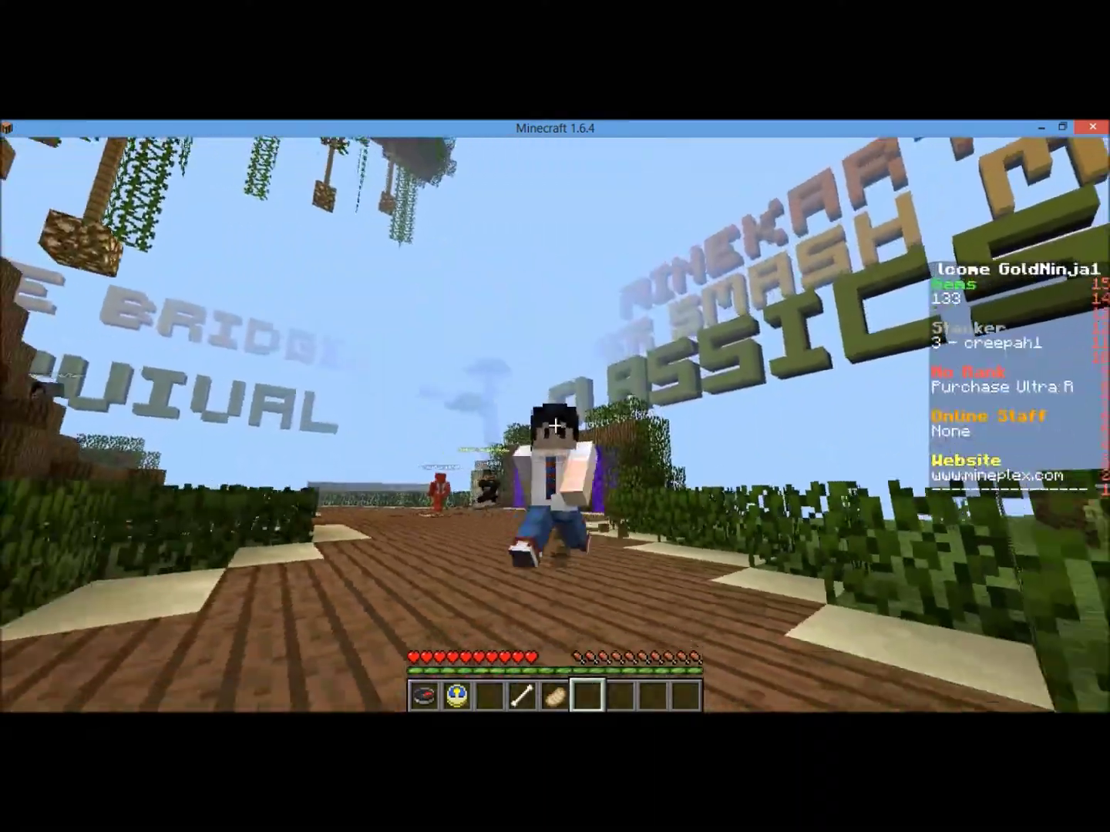
key("w")
key("w")
key("w")
key("w")
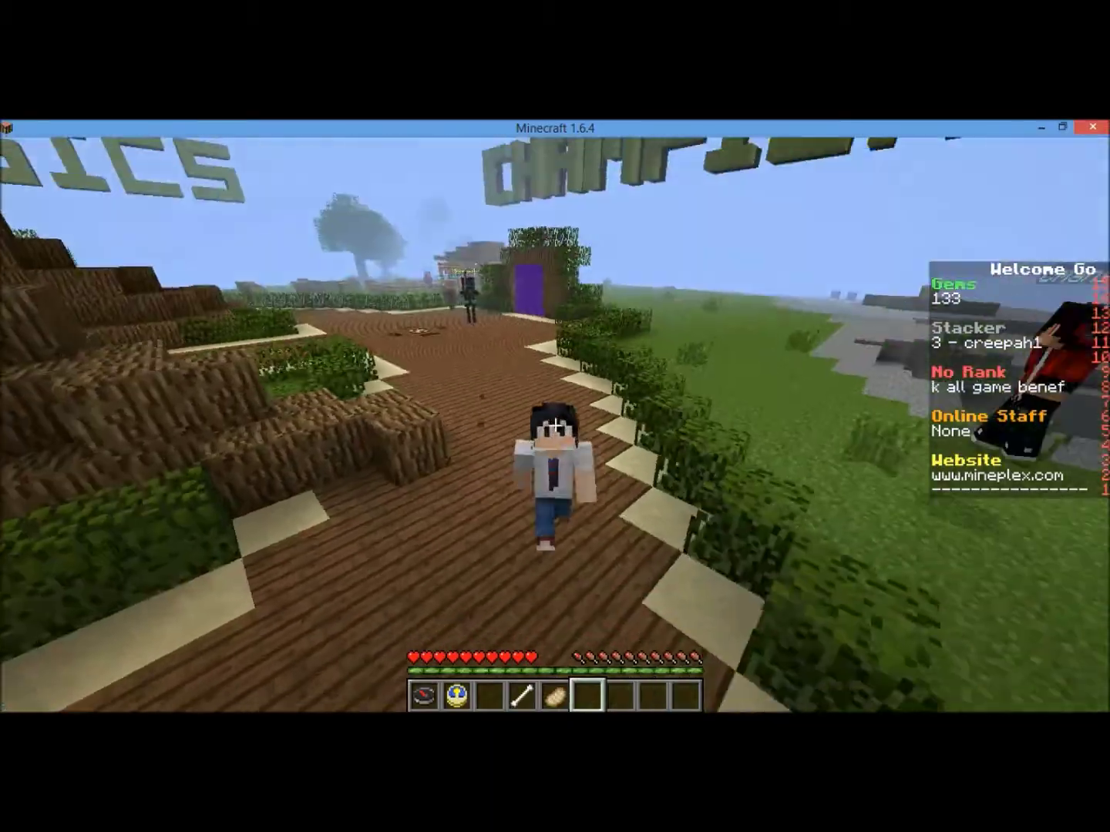
key("w")
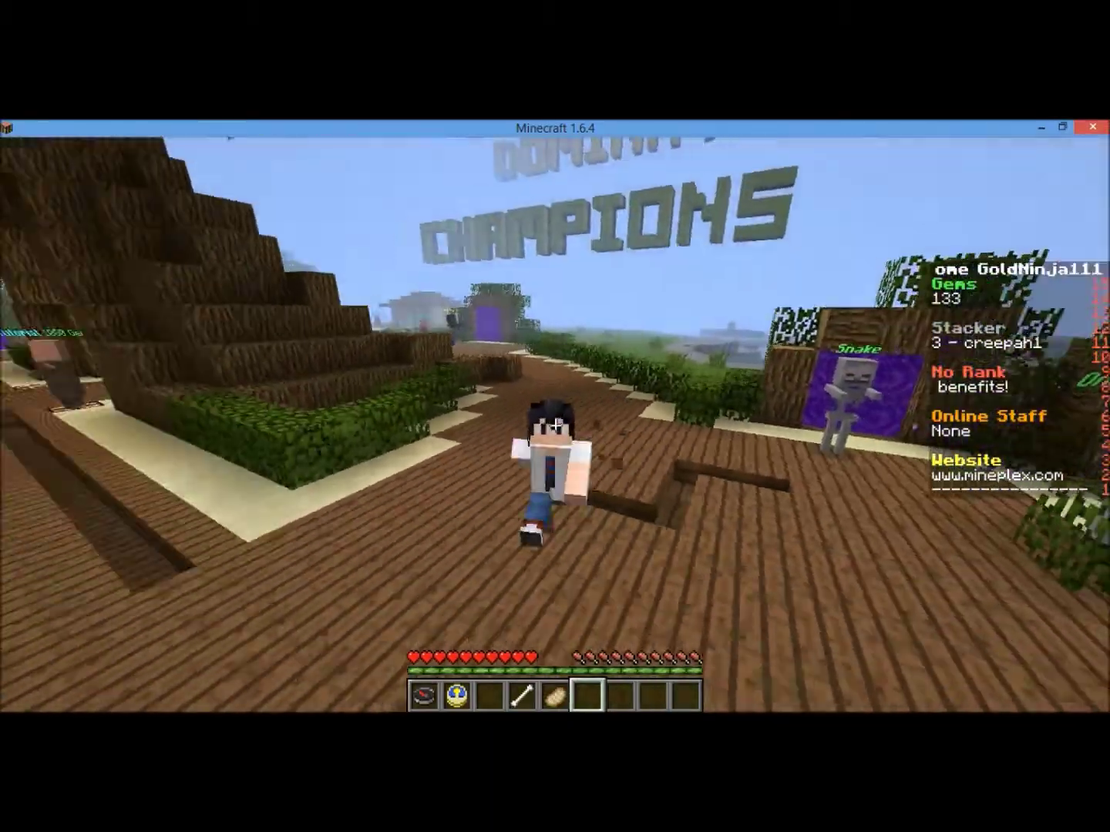
key("w")
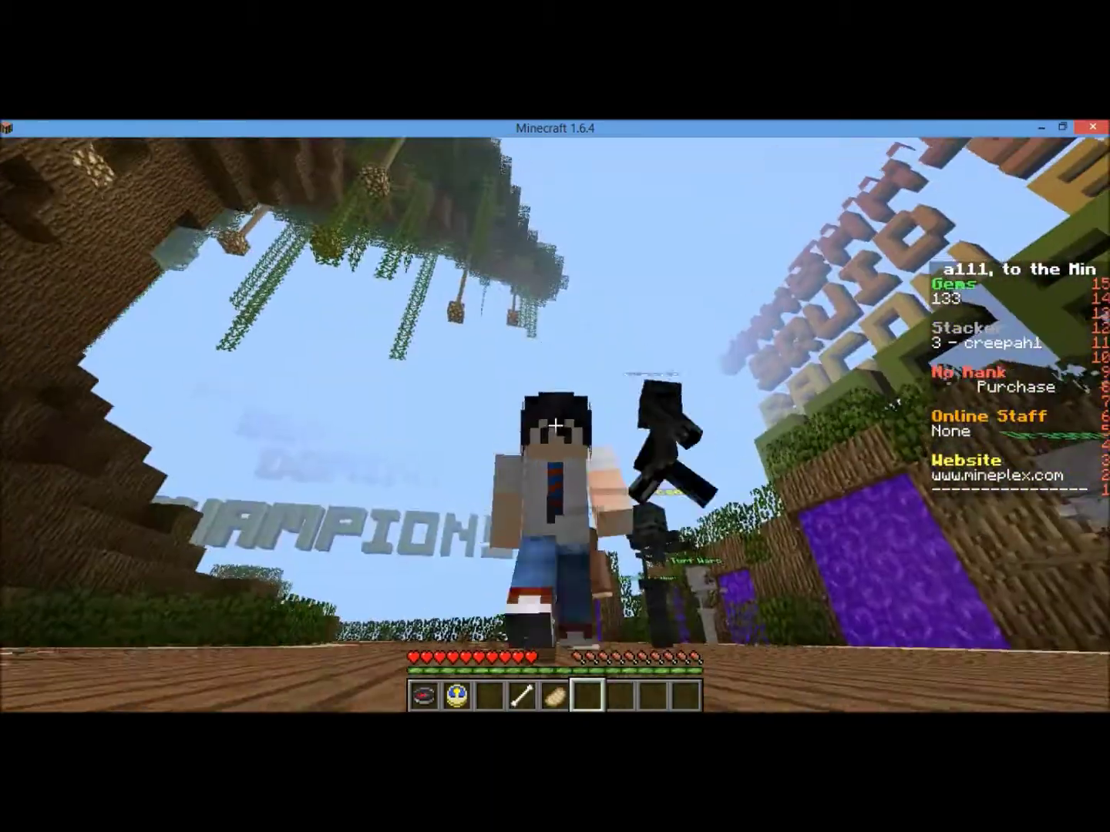
key("w")
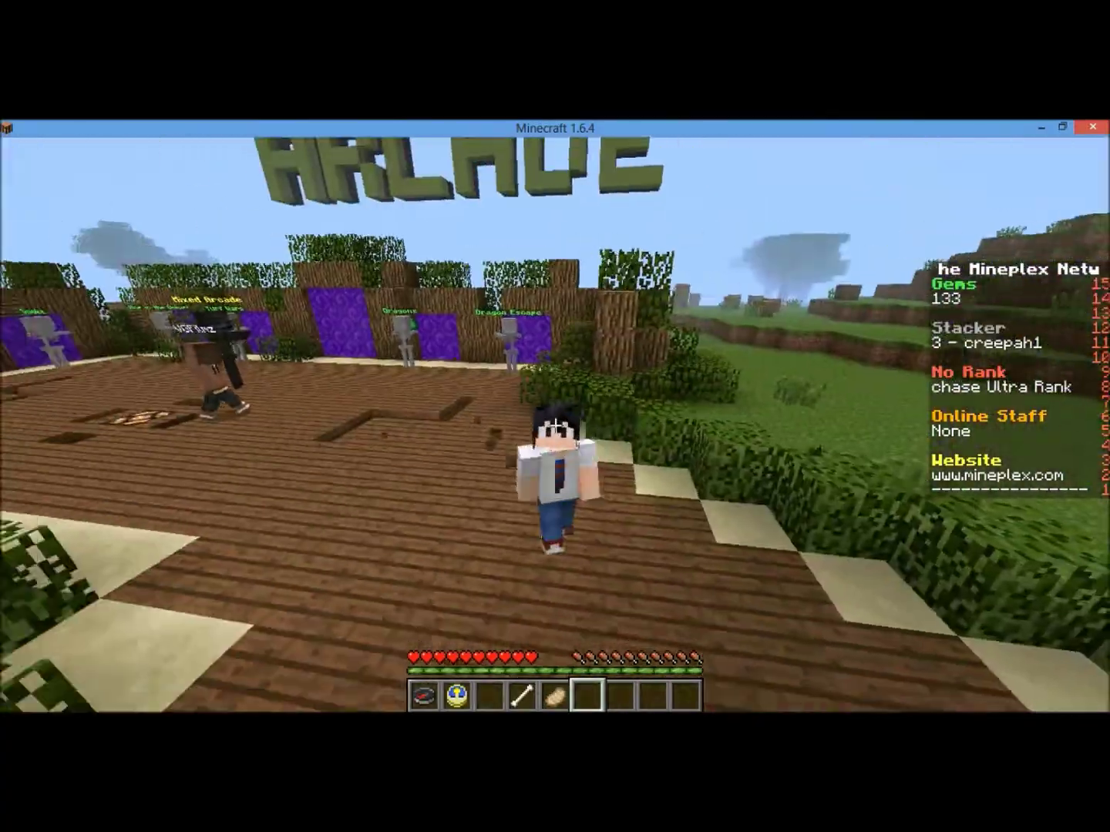
key("w")
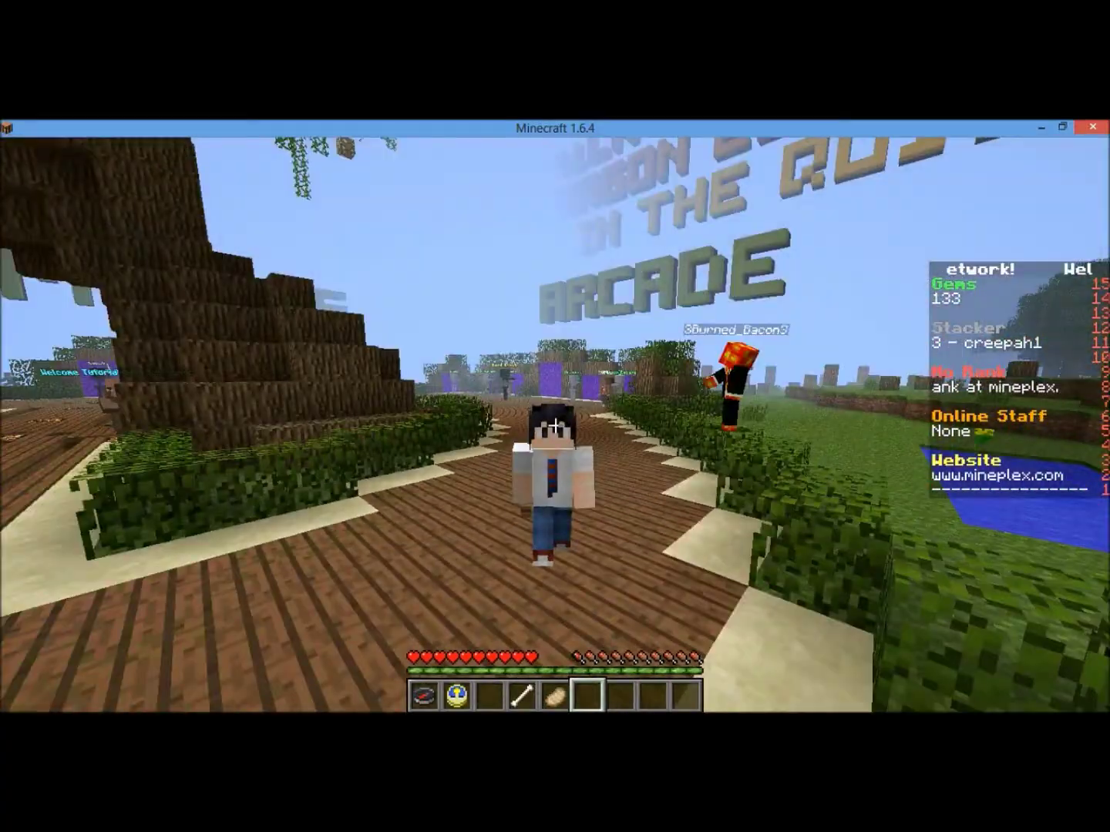
key("w")
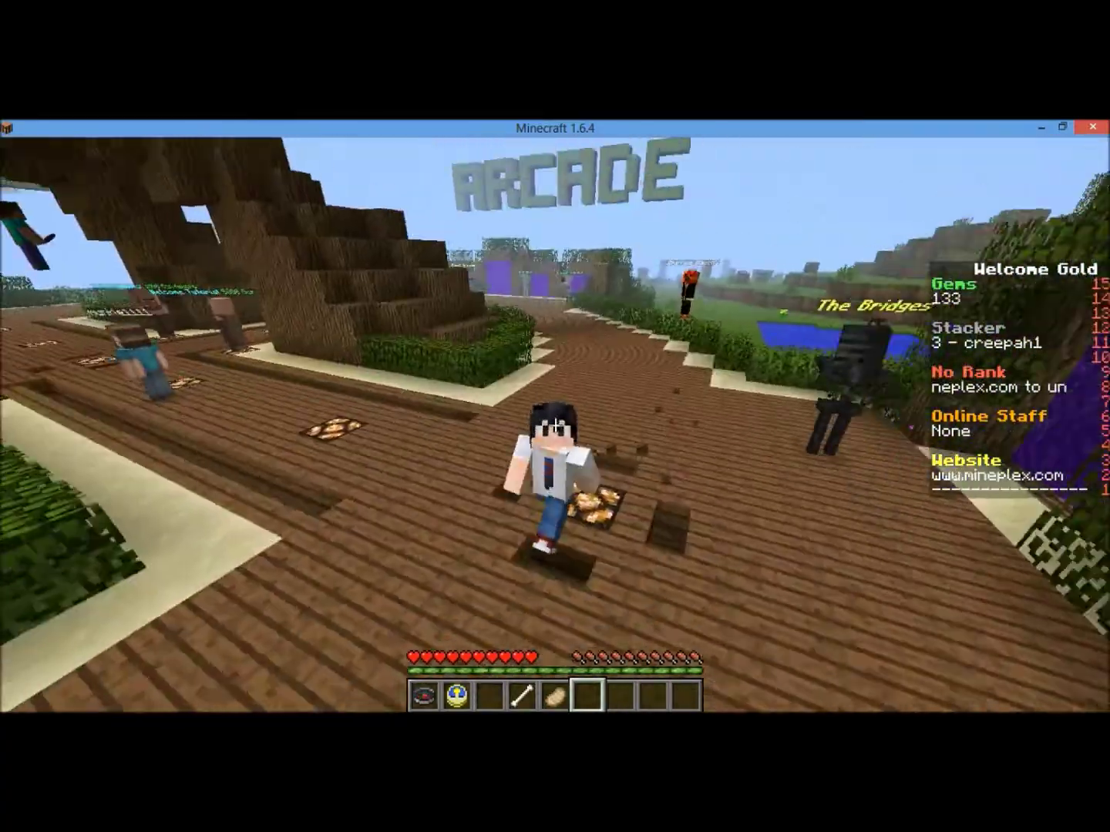
key("w")
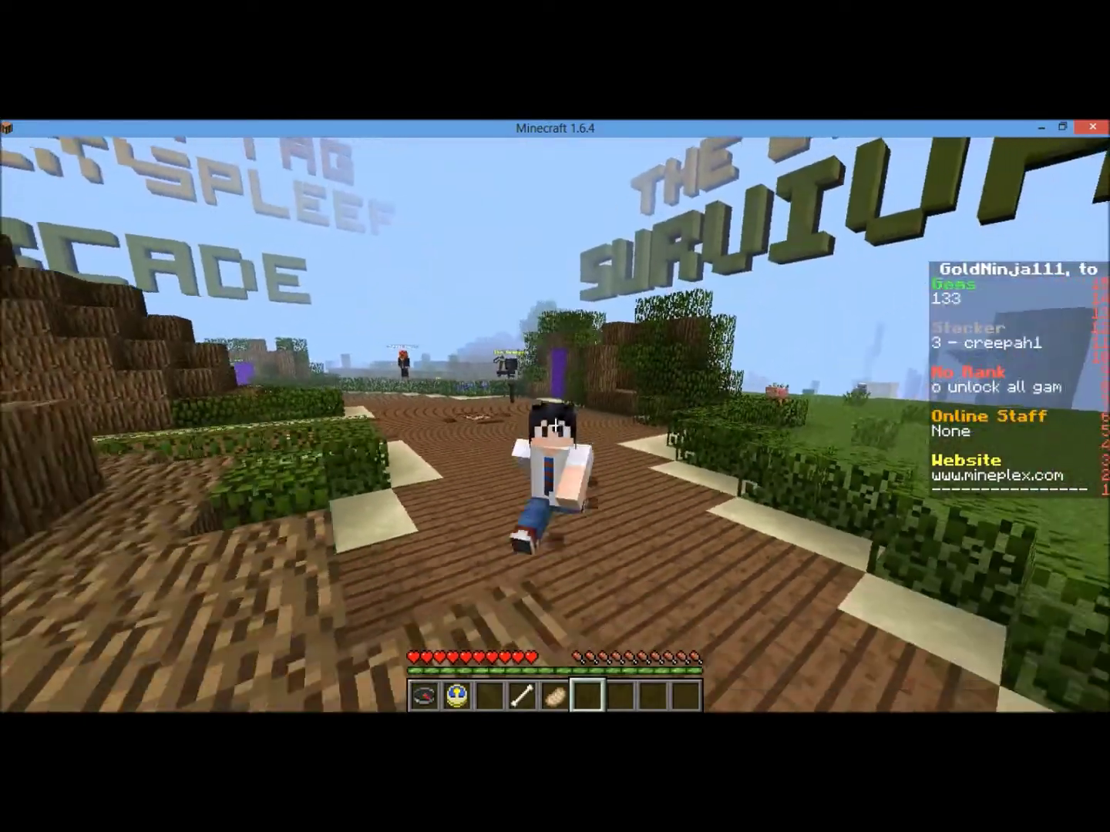